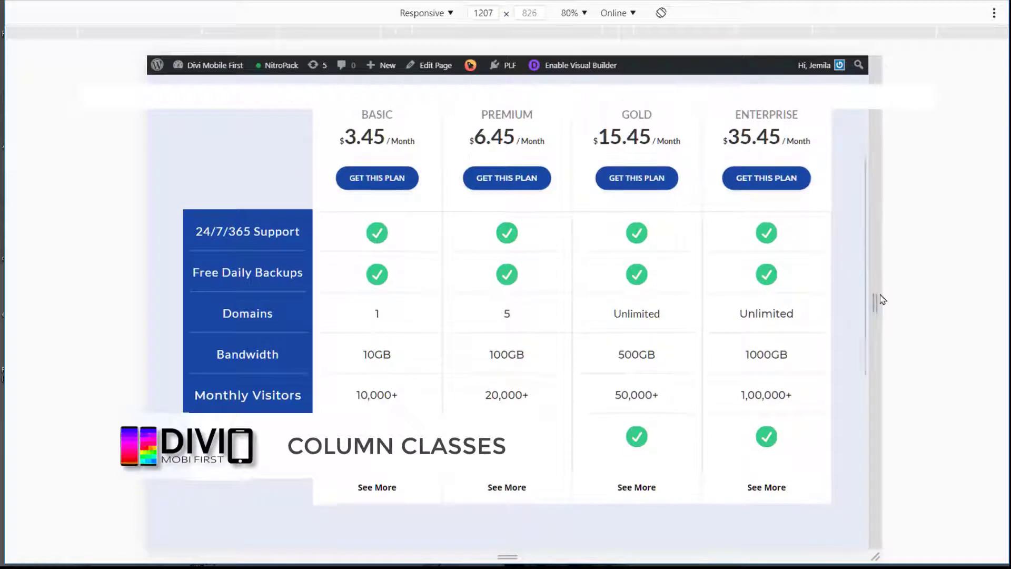
Narrow the responsive preview to 574 px wide and switch through the team member profiles in the second row of names
{"action": "left_click_drag", "start_coordinate": [876, 298], "coordinate": [693, 309]}
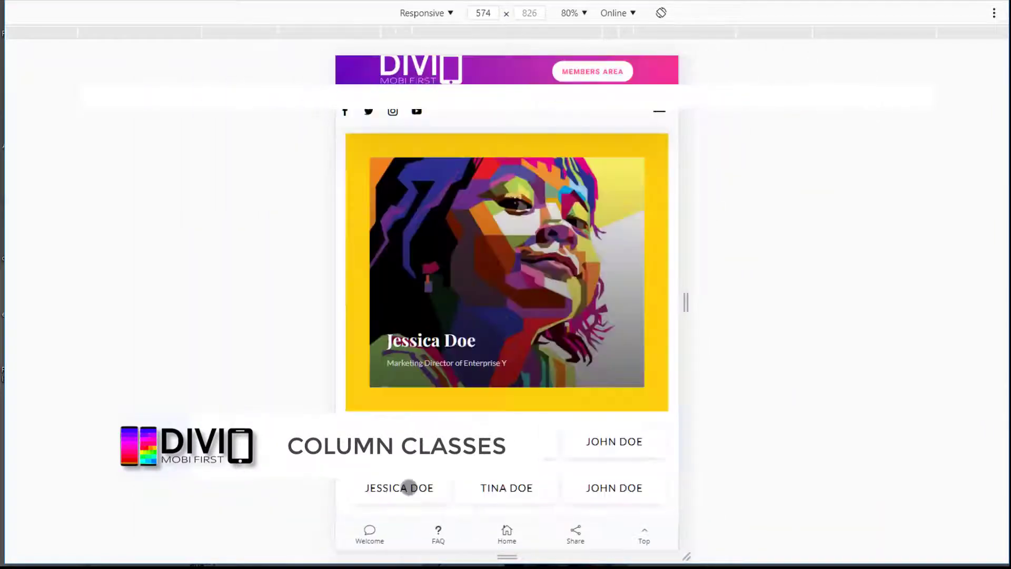
{"action": "left_click", "coordinate": [406, 485]}
{"action": "left_click", "coordinate": [493, 487]}
{"action": "left_click", "coordinate": [605, 493]}
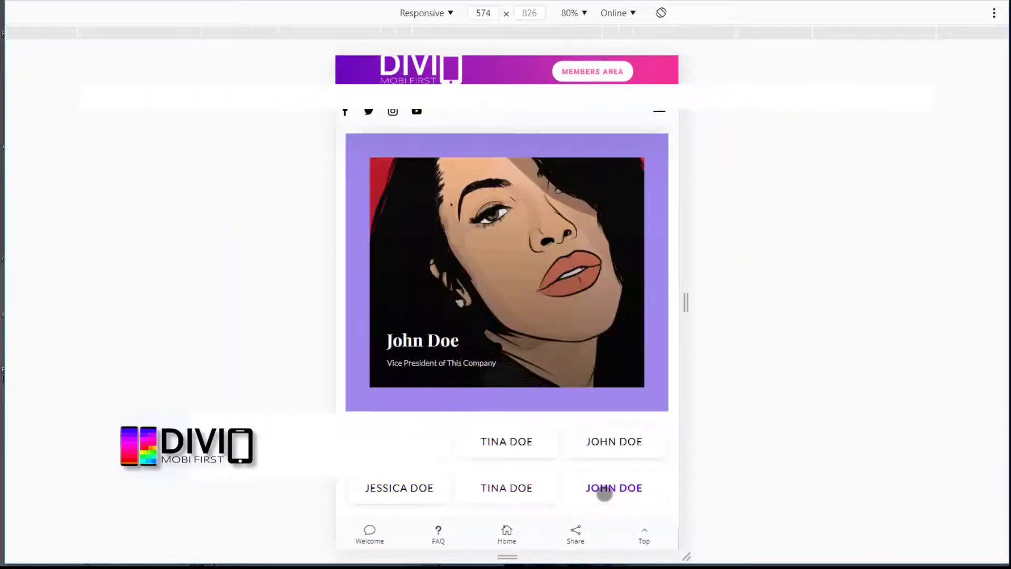
Preview the Home, Share, FAQ and Welcome pop-ups of the mobile navigation bar
{"action": "left_click", "coordinate": [507, 533]}
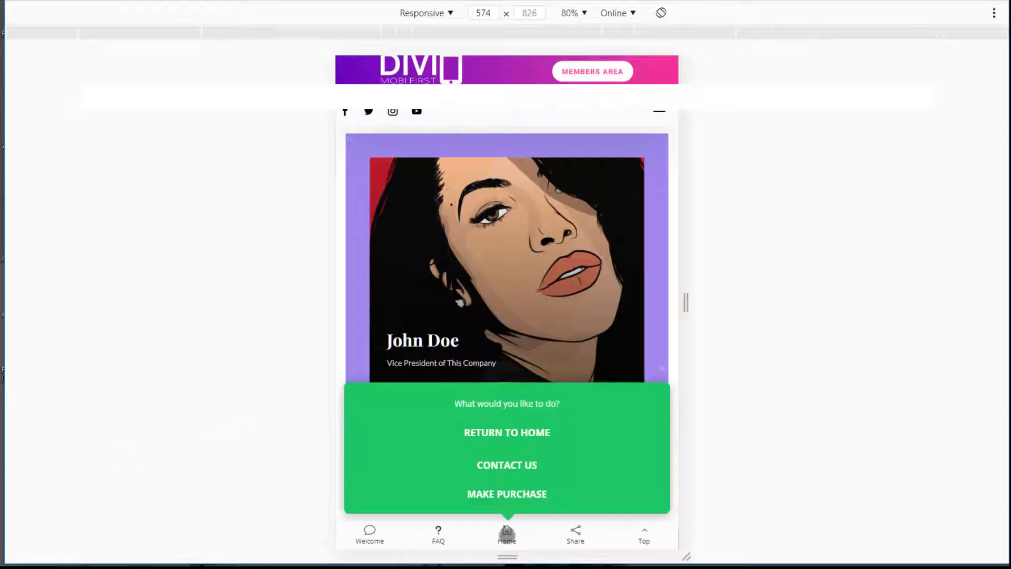
{"action": "left_click", "coordinate": [574, 533]}
{"action": "left_click", "coordinate": [439, 535]}
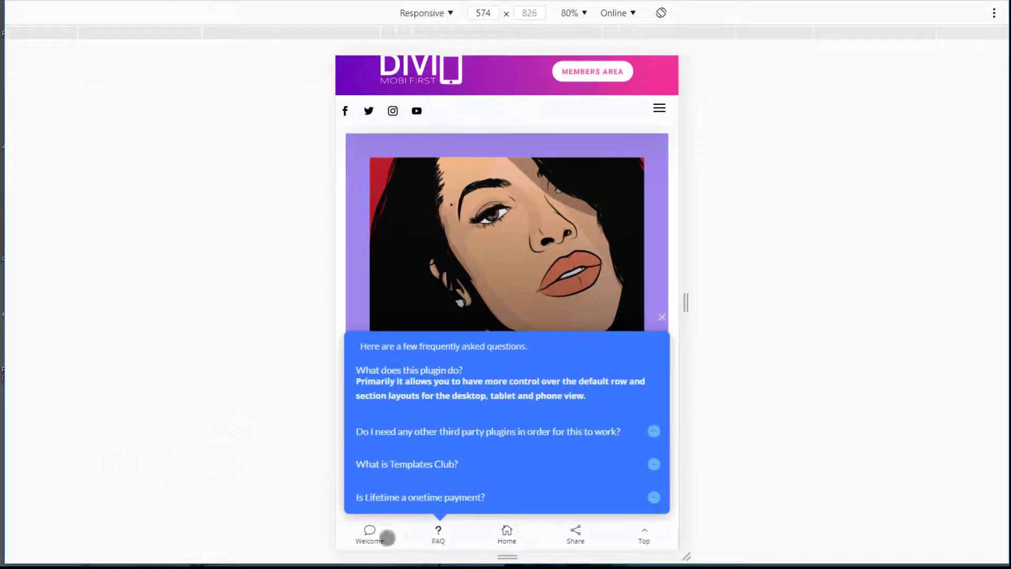
{"action": "left_click", "coordinate": [374, 535]}
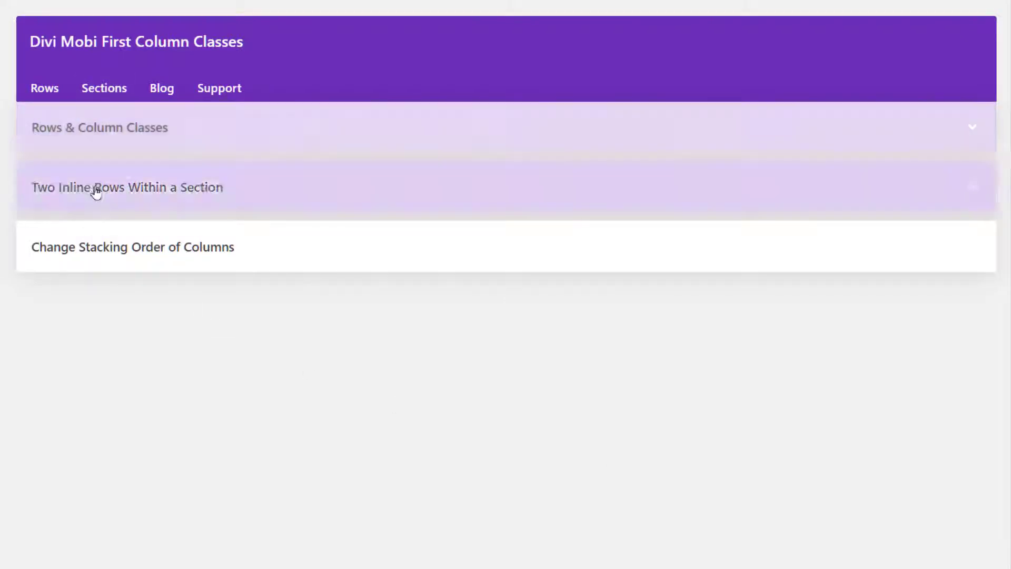
Review the class names for Rows & Column Classes, the Specialty Section Chart and two inline rows within a section
{"action": "left_click", "coordinate": [258, 145]}
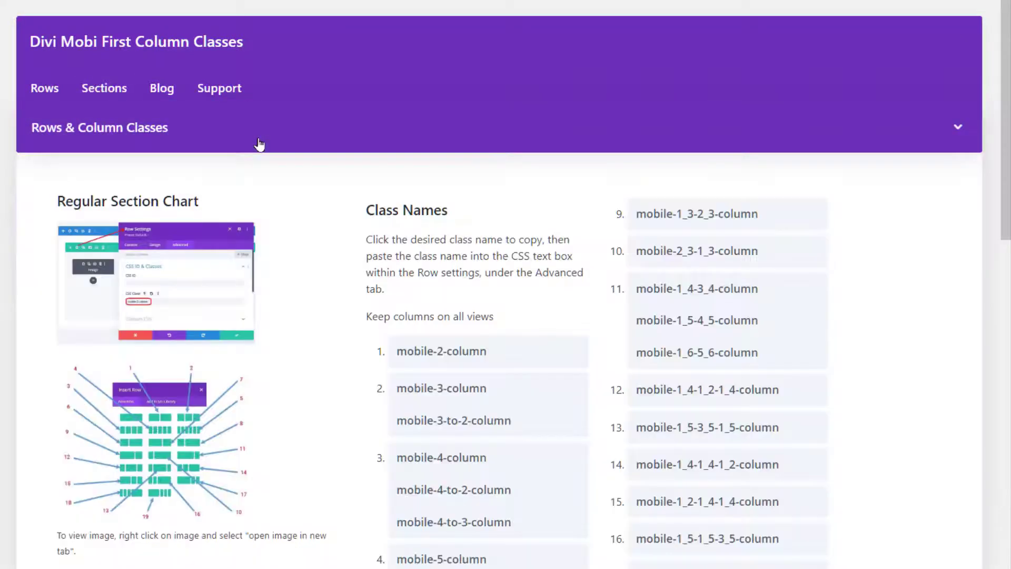
{"action": "scroll", "coordinate": [619, 170], "scroll_direction": "down", "scroll_amount": 15}
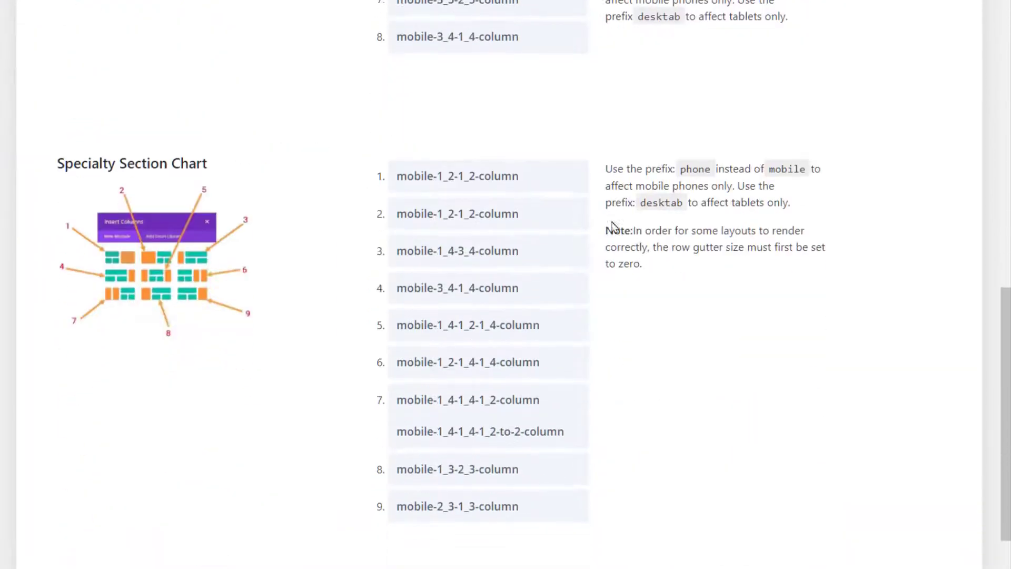
{"action": "left_click", "coordinate": [511, 481]}
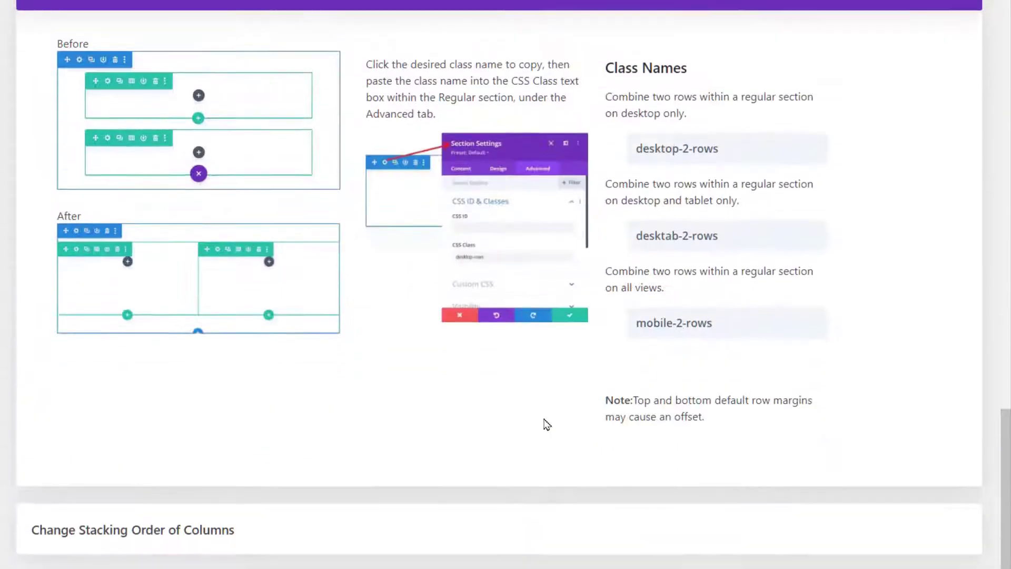
{"action": "scroll", "coordinate": [613, 346], "scroll_direction": "down", "scroll_amount": 2}
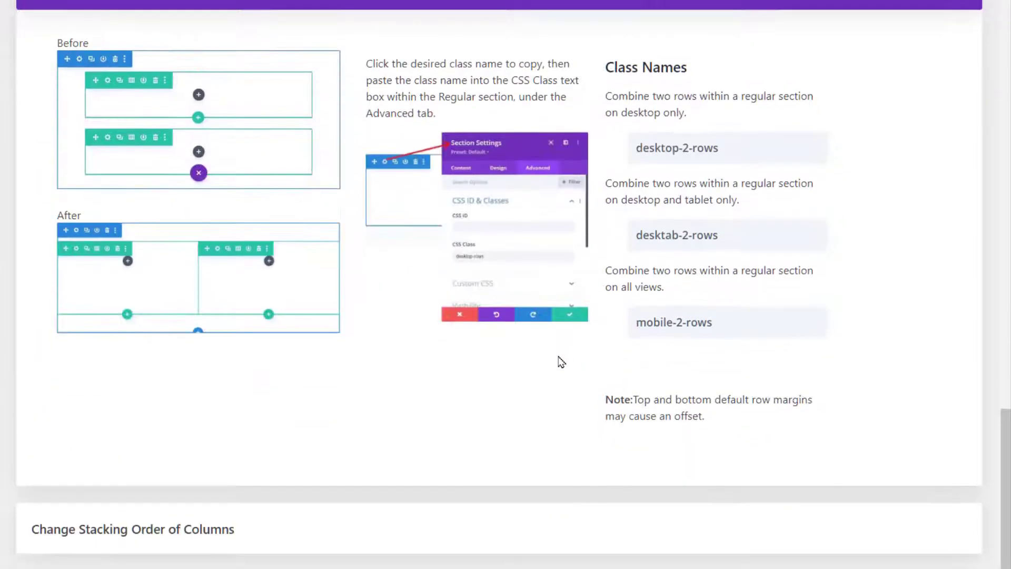
{"action": "scroll", "coordinate": [523, 529], "scroll_direction": "up", "scroll_amount": 8}
{"action": "scroll", "coordinate": [521, 527], "scroll_direction": "up", "scroll_amount": 15}
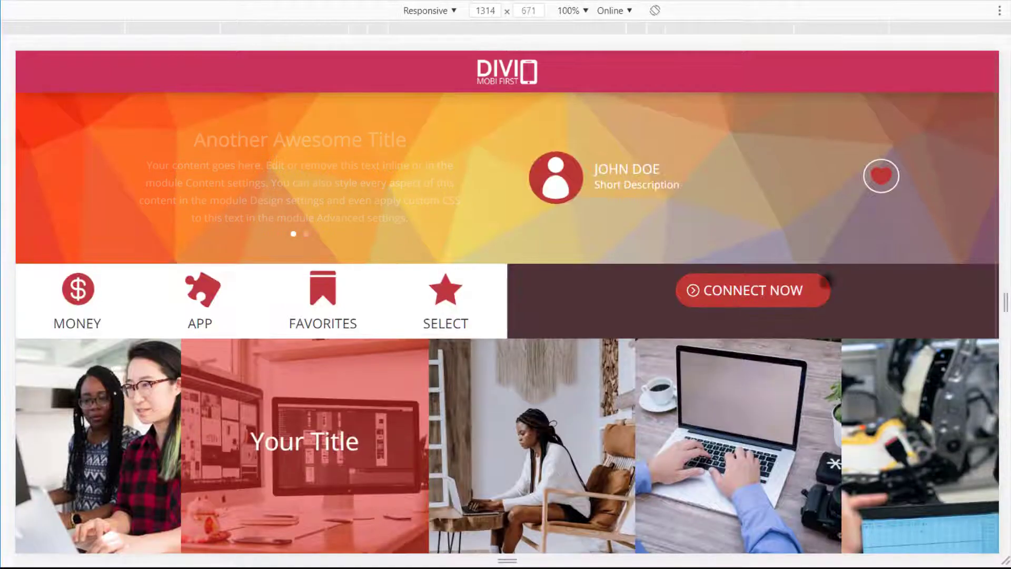
Narrow the demo page preview to 450 px wide and examine how its columns and gallery are arranged on mobile
{"action": "left_click_drag", "start_coordinate": [1006, 302], "coordinate": [680, 301]}
{"action": "scroll", "coordinate": [640, 311], "scroll_direction": "down", "scroll_amount": 10}
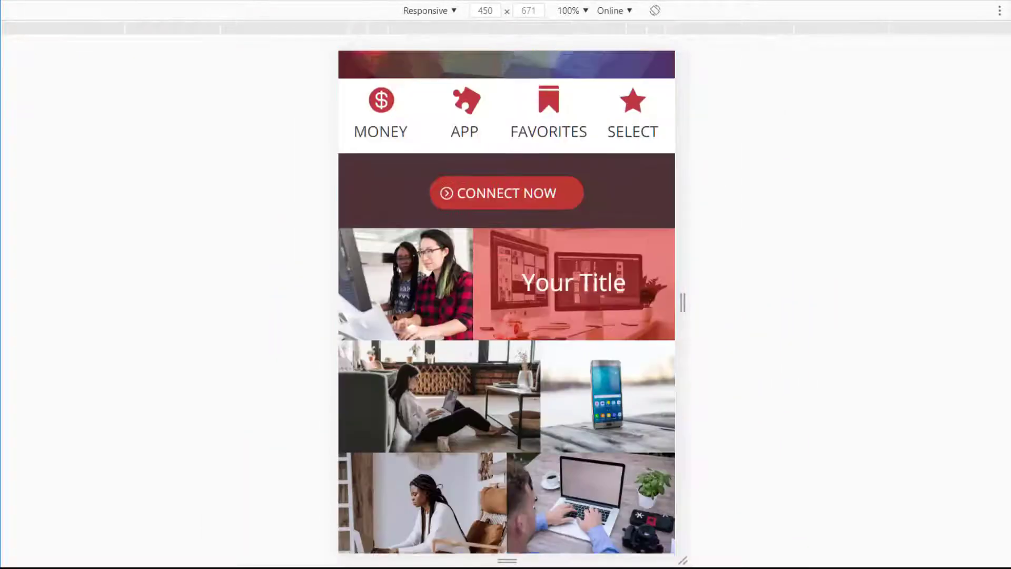
{"action": "scroll", "coordinate": [640, 310], "scroll_direction": "down", "scroll_amount": 1}
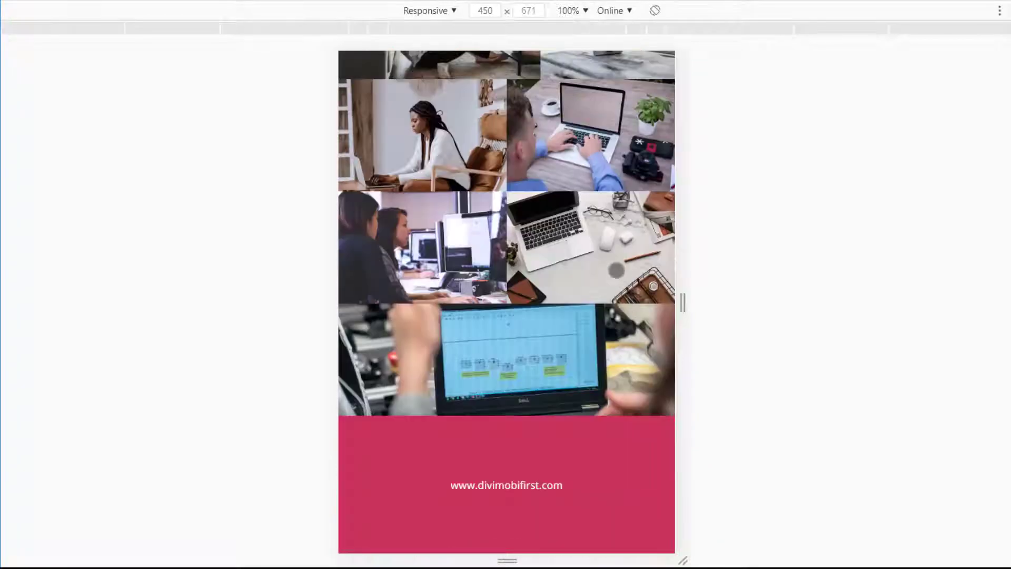
{"action": "scroll", "coordinate": [616, 270], "scroll_direction": "up", "scroll_amount": 5}
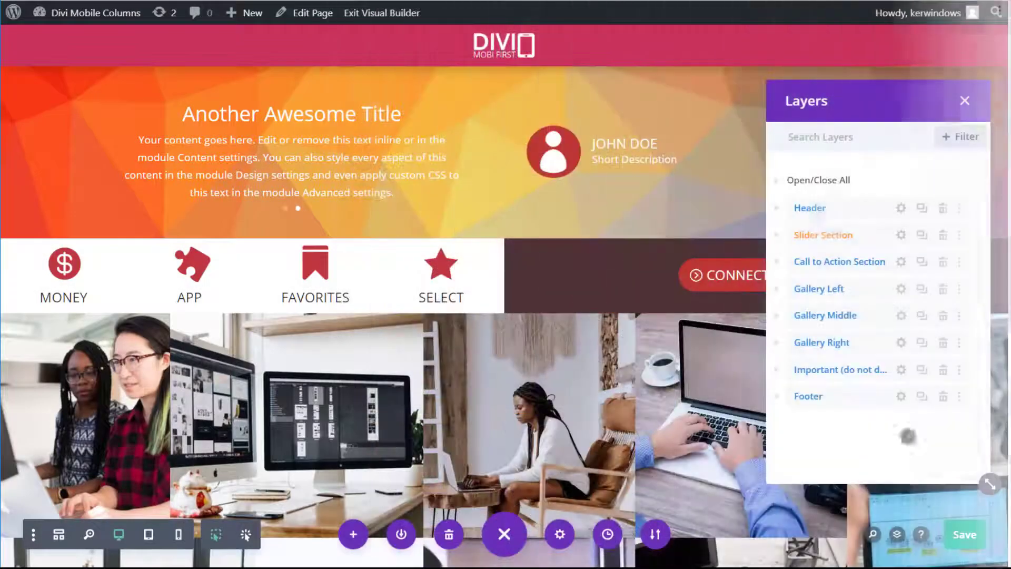
Expand the Header and Slider Section layers down to their rows and columns
{"action": "left_click", "coordinate": [856, 212]}
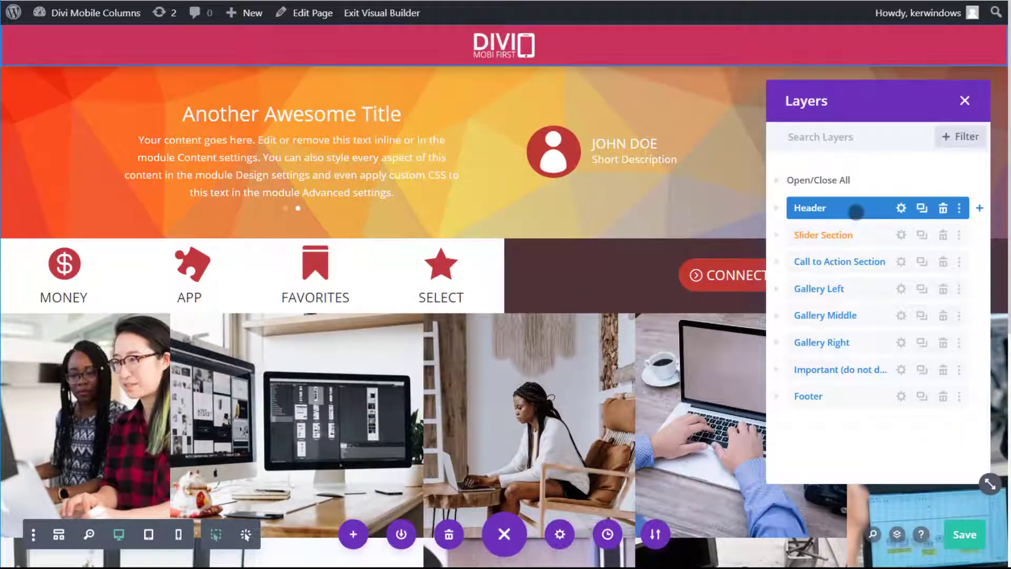
{"action": "left_click", "coordinate": [777, 208]}
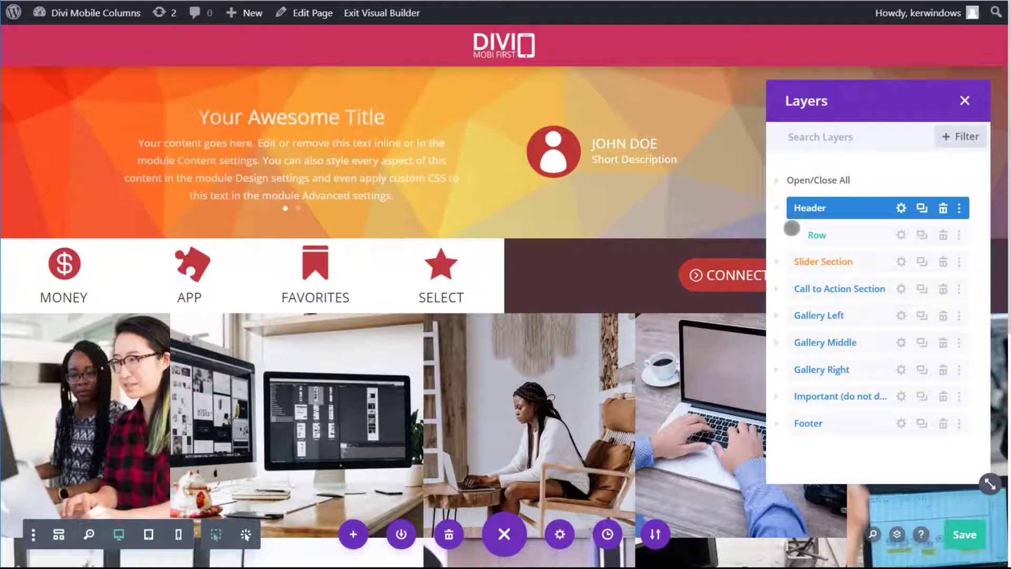
{"action": "left_click", "coordinate": [789, 235]}
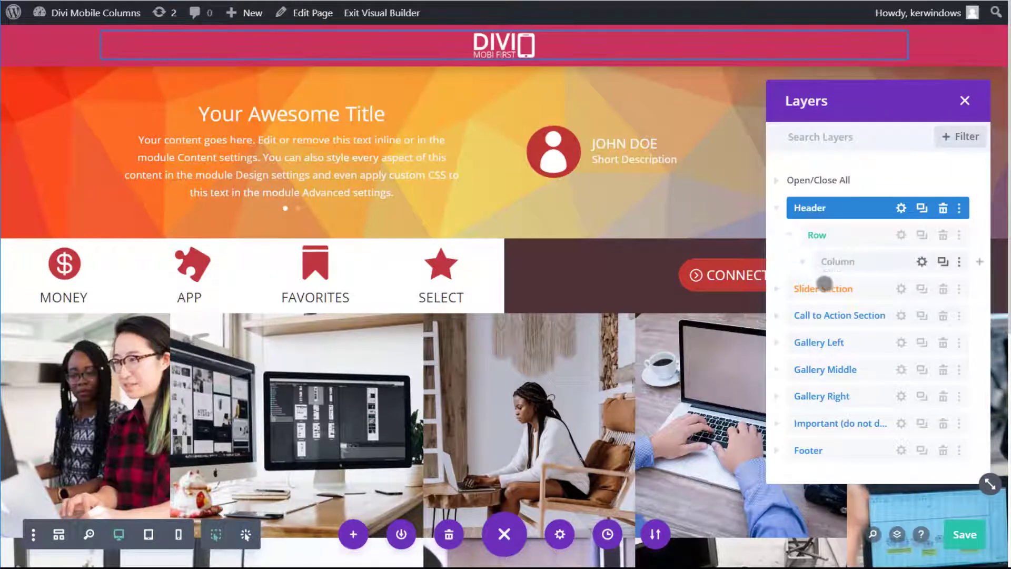
{"action": "left_click", "coordinate": [825, 284]}
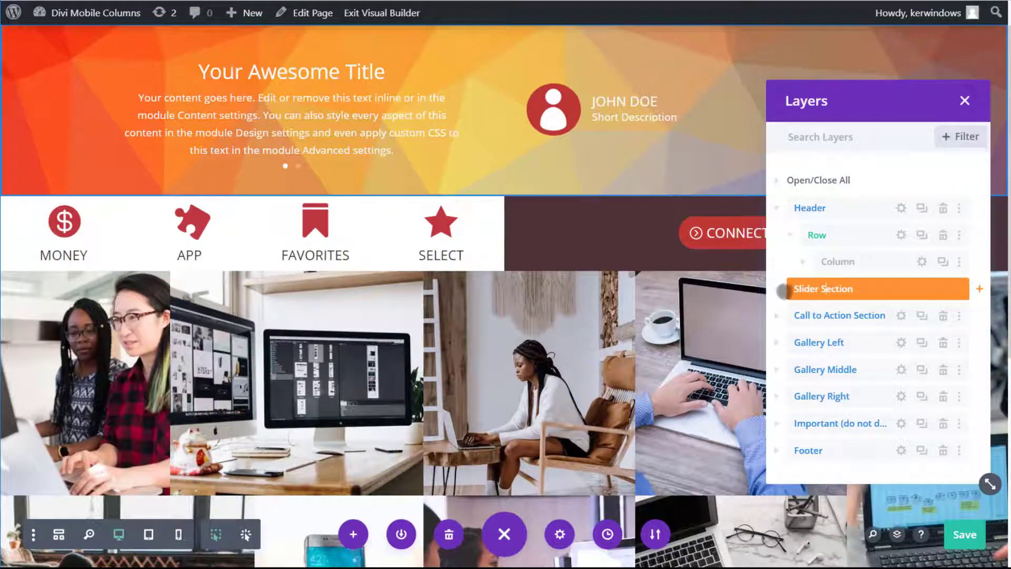
{"action": "left_click", "coordinate": [780, 290]}
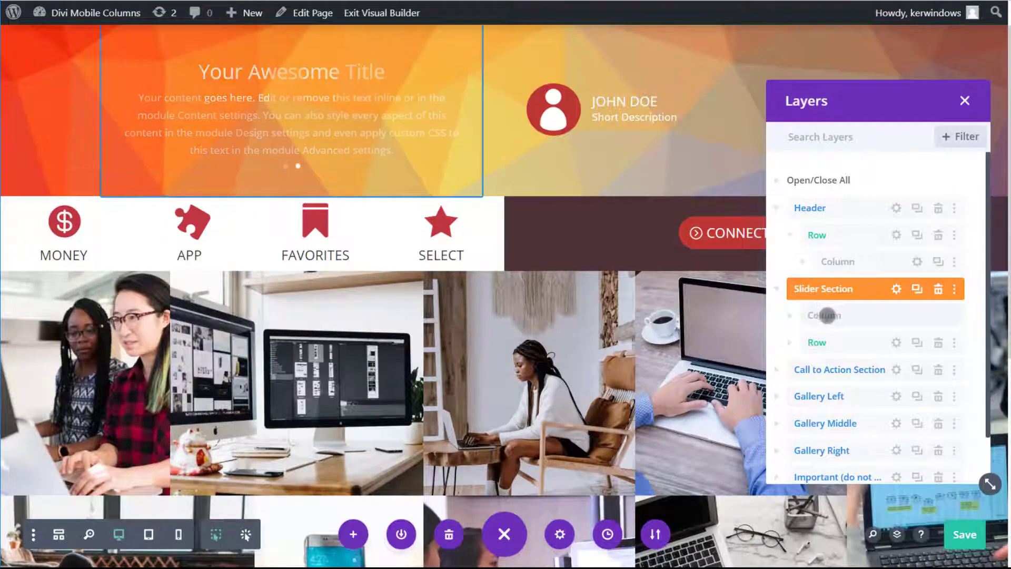
{"action": "left_click", "coordinate": [790, 342]}
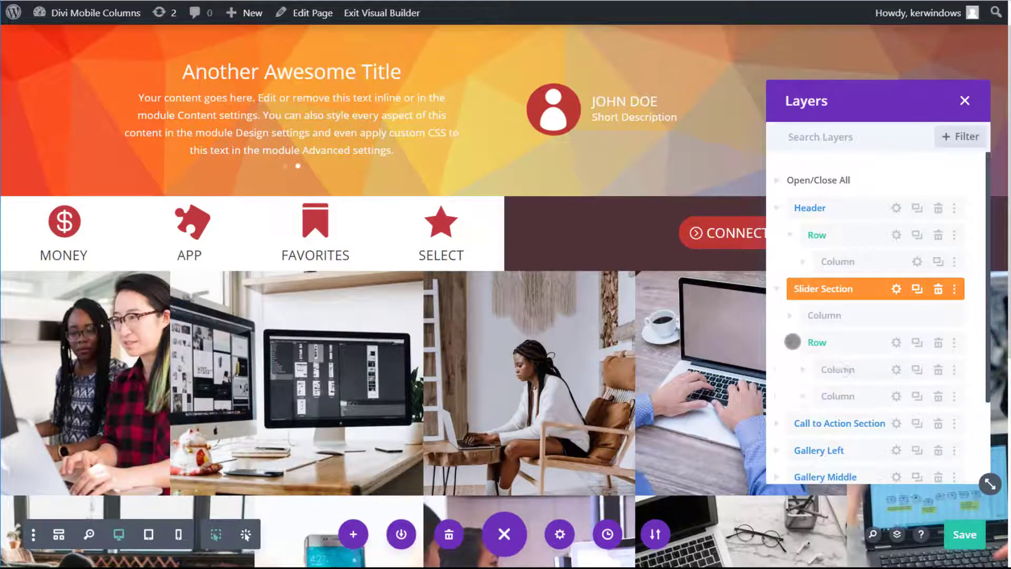
Expand the Call to Action Section layer to show its rows, moving the Layers window slightly down
{"action": "left_click", "coordinate": [833, 423]}
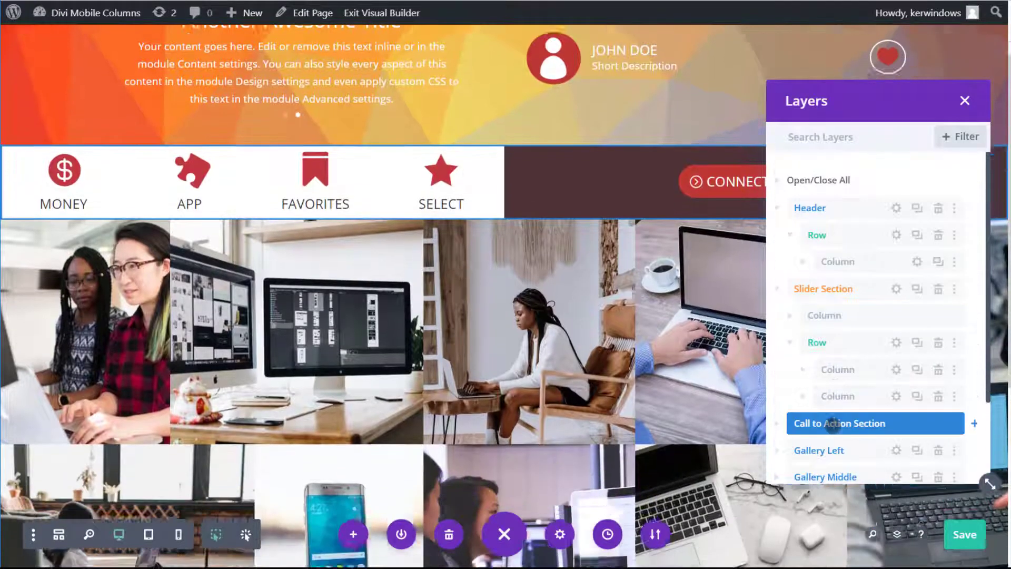
{"action": "left_click_drag", "start_coordinate": [874, 116], "coordinate": [873, 139]}
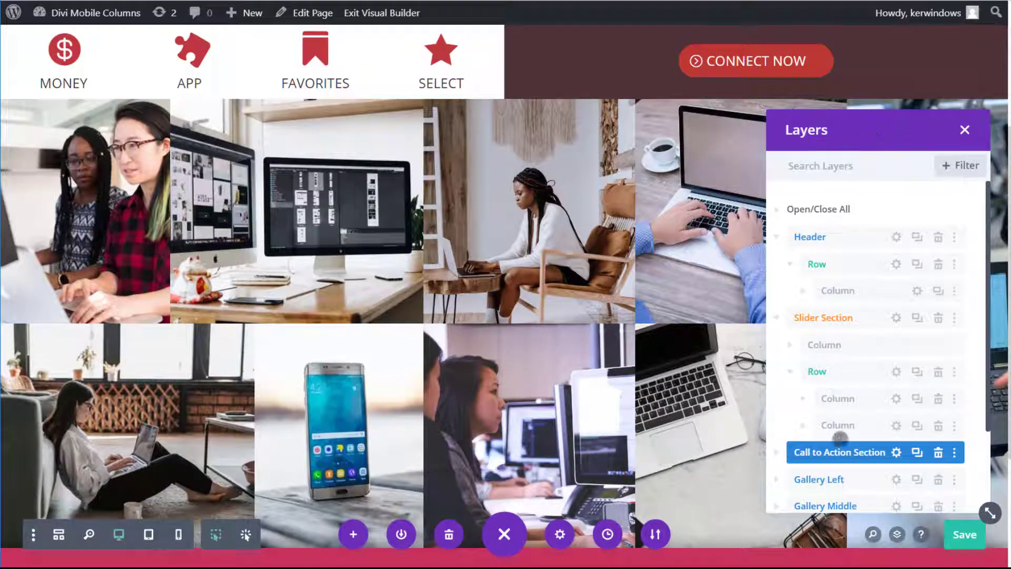
{"action": "left_click", "coordinate": [776, 452]}
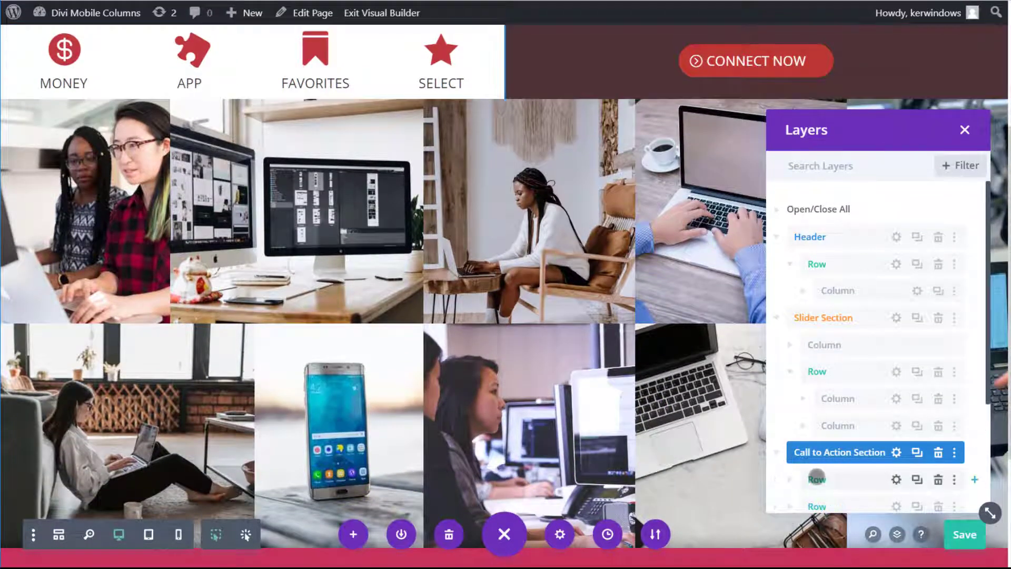
{"action": "scroll", "coordinate": [817, 478], "scroll_direction": "down", "scroll_amount": 1}
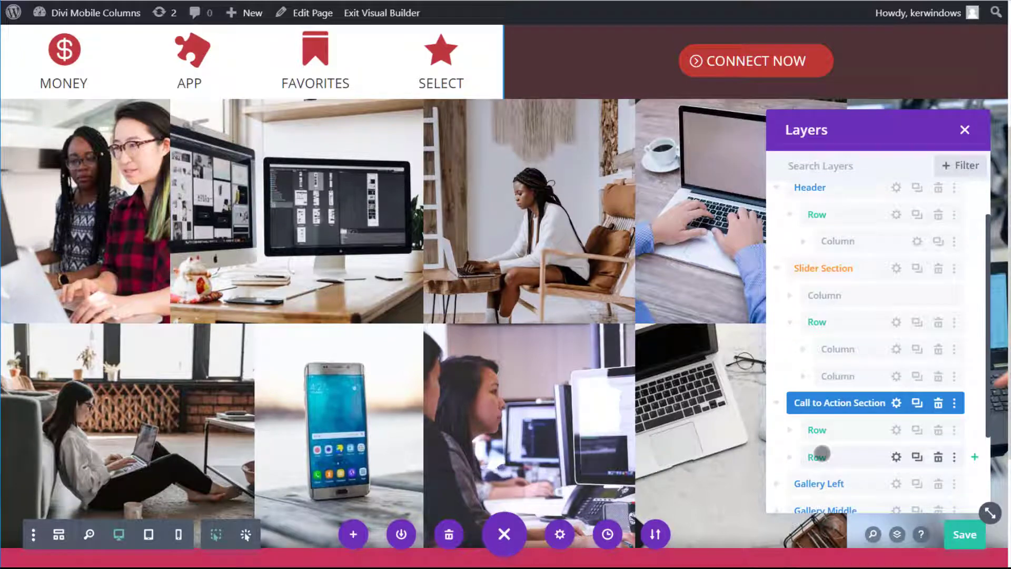
{"action": "scroll", "coordinate": [822, 454], "scroll_direction": "down", "scroll_amount": 1}
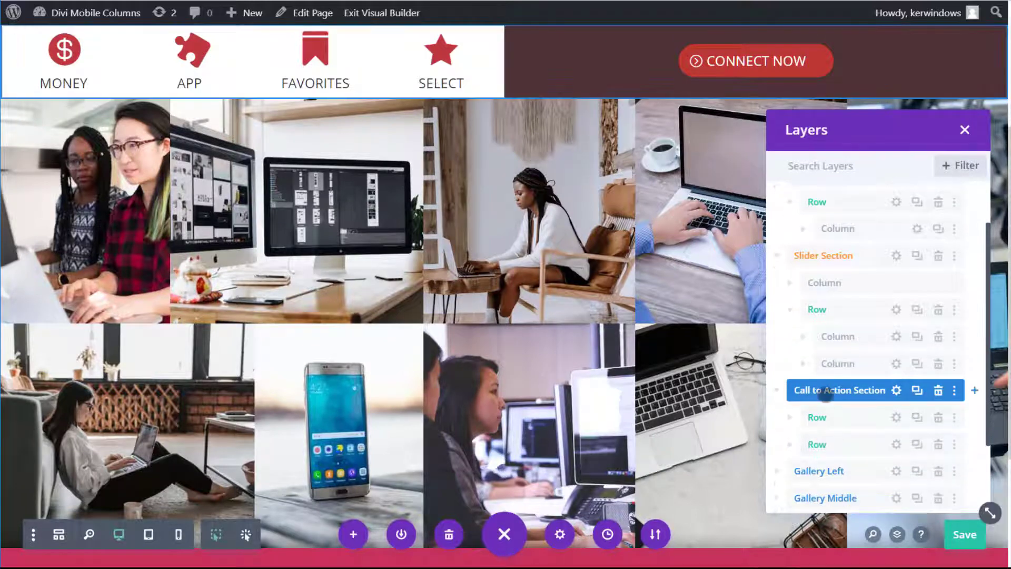
Expand the Gallery Left, Gallery Middle and Gallery Right layers to show their rows
{"action": "left_click", "coordinate": [810, 416]}
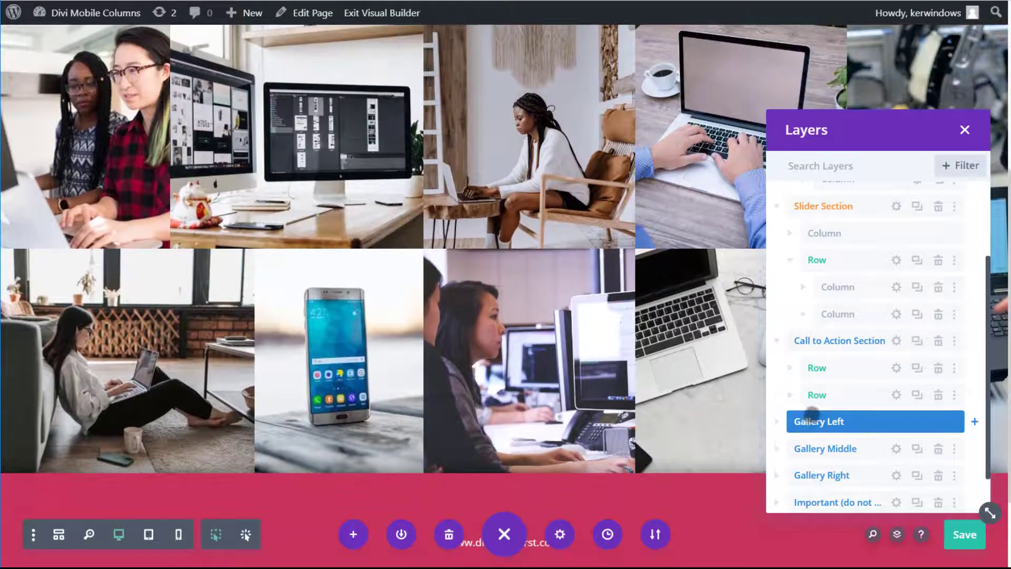
{"action": "left_click", "coordinate": [785, 411]}
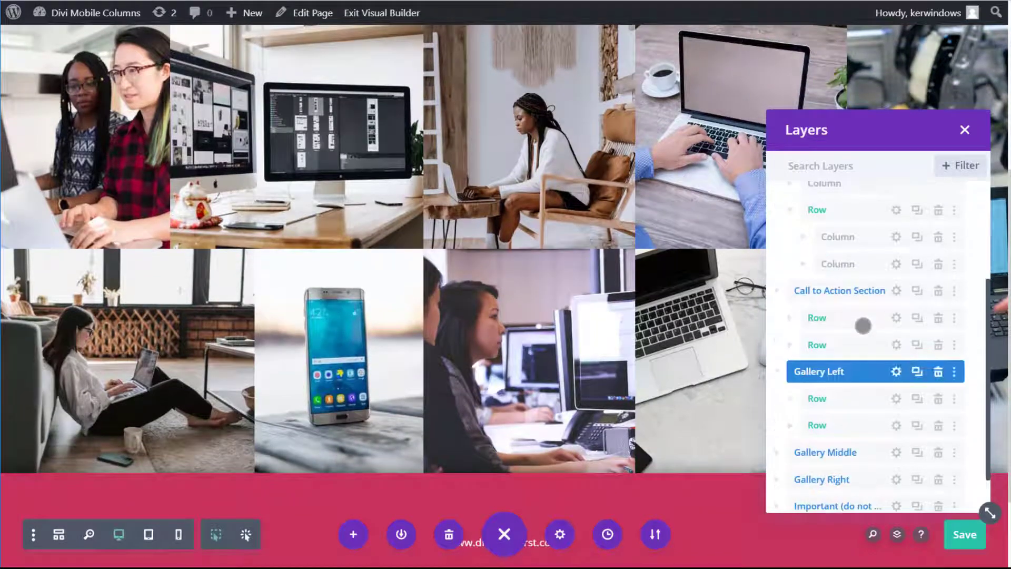
{"action": "scroll", "coordinate": [822, 392], "scroll_direction": "down", "scroll_amount": 1}
{"action": "left_click", "coordinate": [779, 402]}
{"action": "scroll", "coordinate": [830, 385], "scroll_direction": "down", "scroll_amount": 1}
{"action": "left_click", "coordinate": [785, 421]}
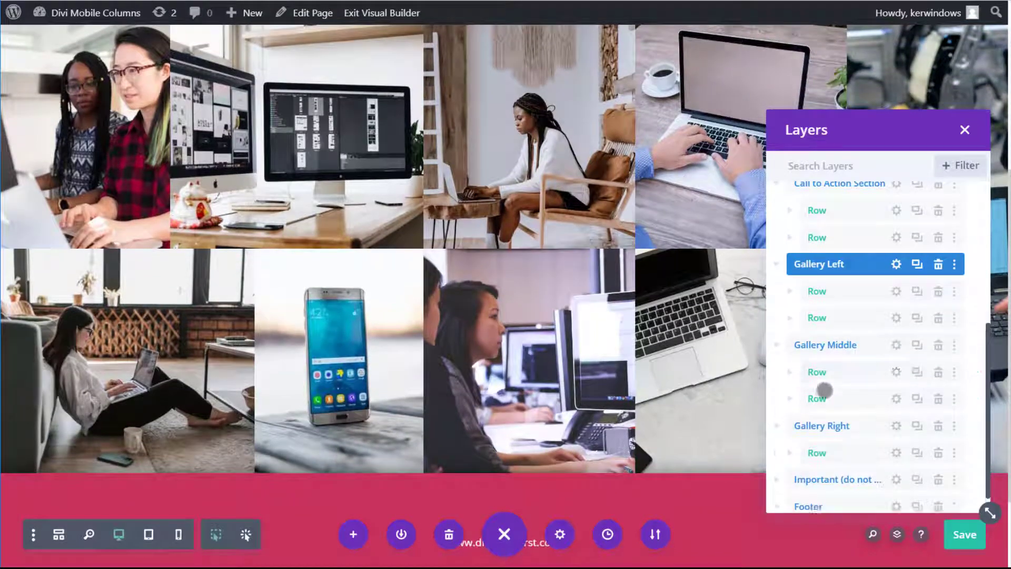
{"action": "scroll", "coordinate": [825, 391], "scroll_direction": "down", "scroll_amount": 1}
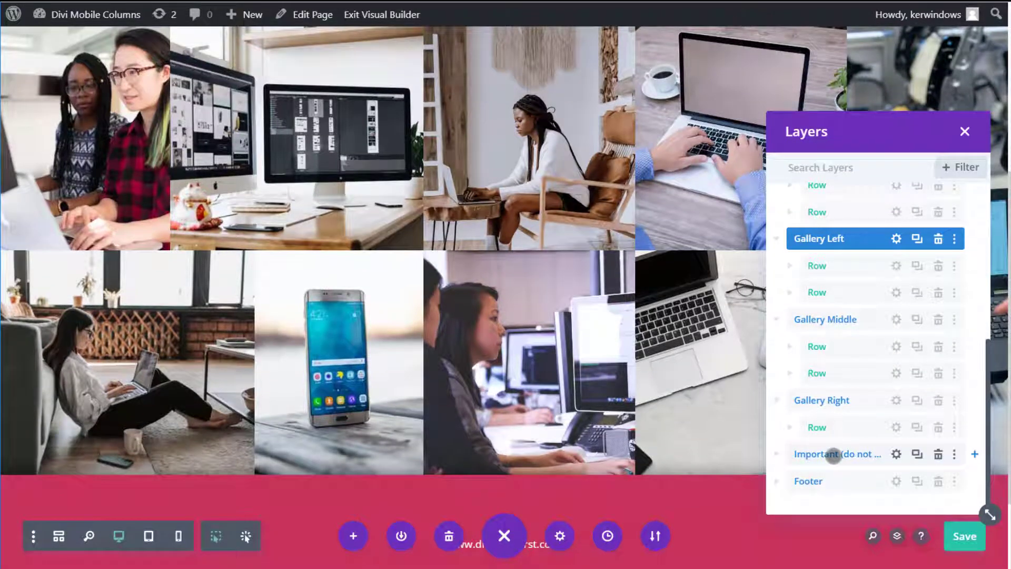
Expand the Footer layer, check the remaining layers at the end of the list, and close the layer overview
{"action": "left_click", "coordinate": [781, 481]}
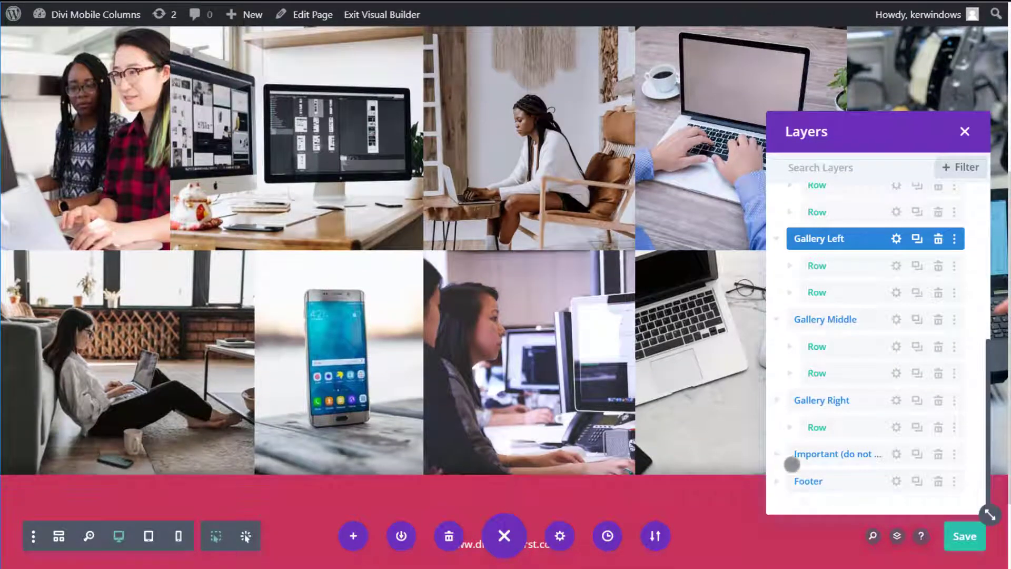
{"action": "scroll", "coordinate": [832, 429], "scroll_direction": "down", "scroll_amount": 1}
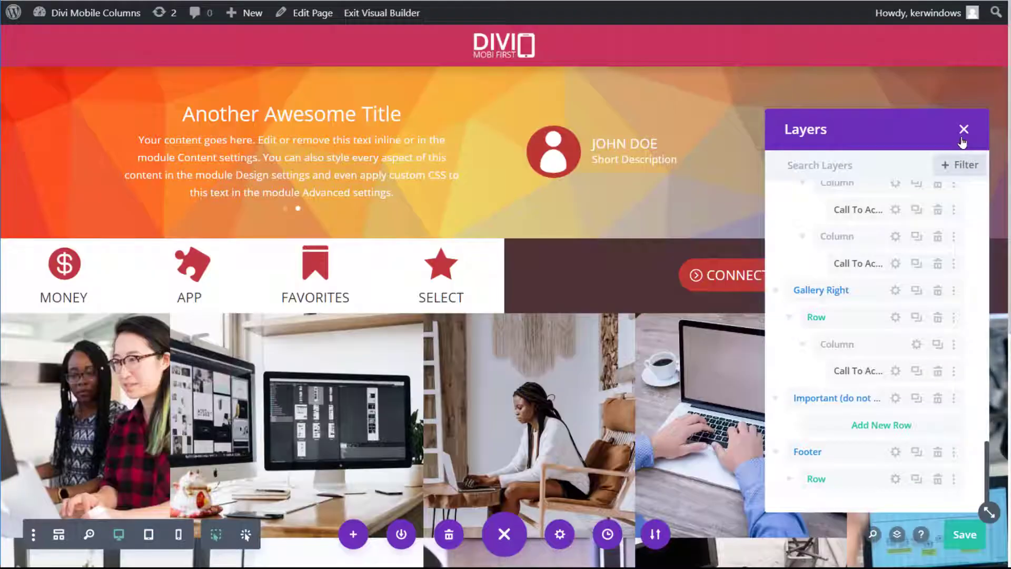
{"action": "left_click", "coordinate": [964, 131]}
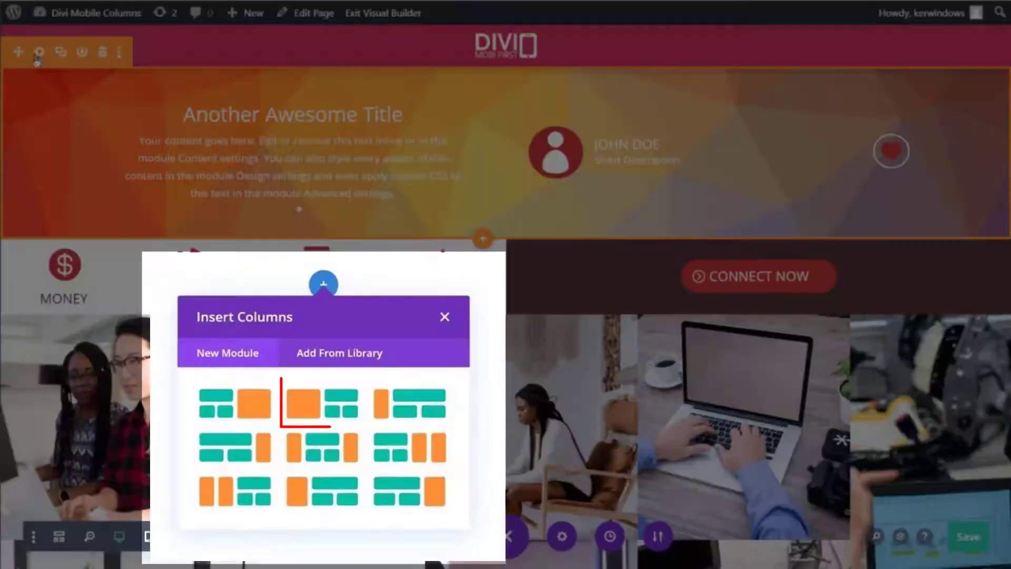
Open the slider section's settings and inspect its background image and gradient options
{"action": "left_click", "coordinate": [39, 55]}
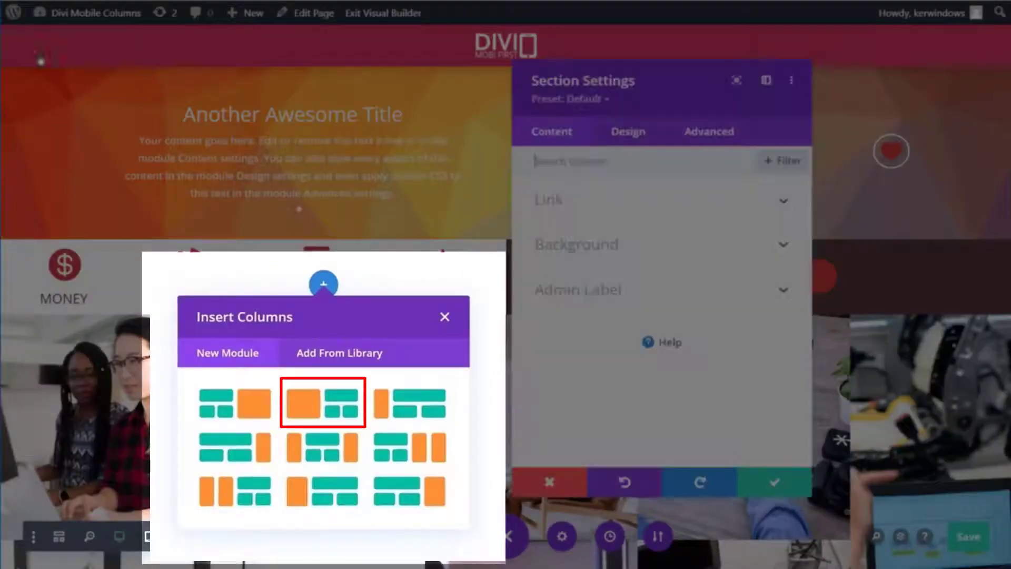
{"action": "left_click", "coordinate": [589, 255]}
{"action": "left_click", "coordinate": [691, 230]}
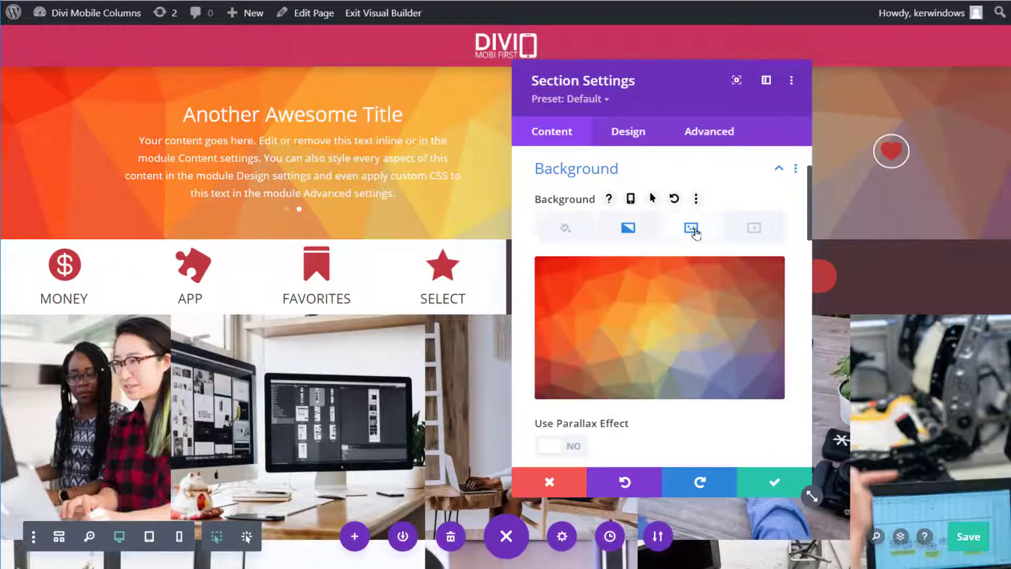
{"action": "left_click", "coordinate": [628, 227]}
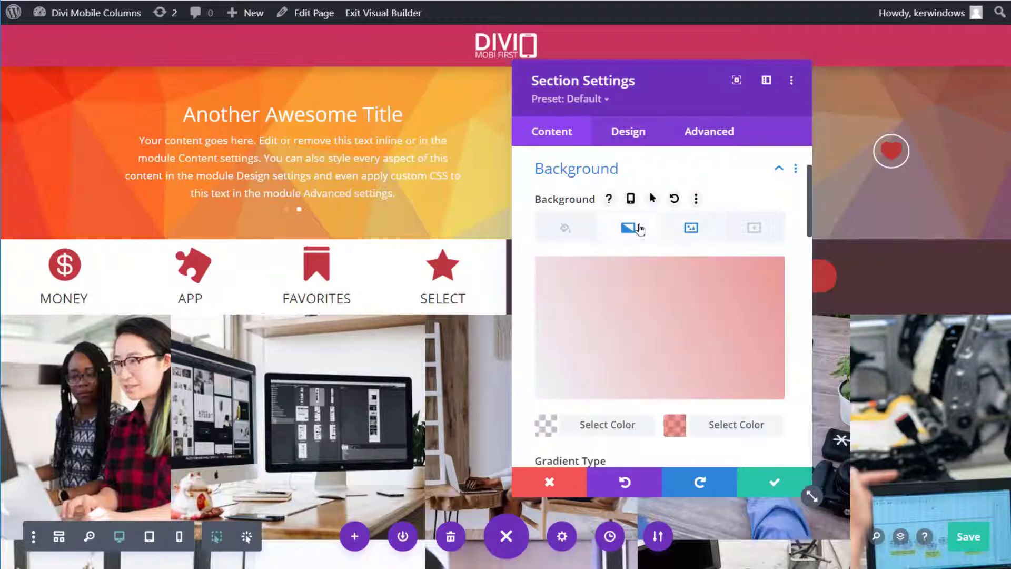
{"action": "scroll", "coordinate": [692, 324], "scroll_direction": "down", "scroll_amount": 5}
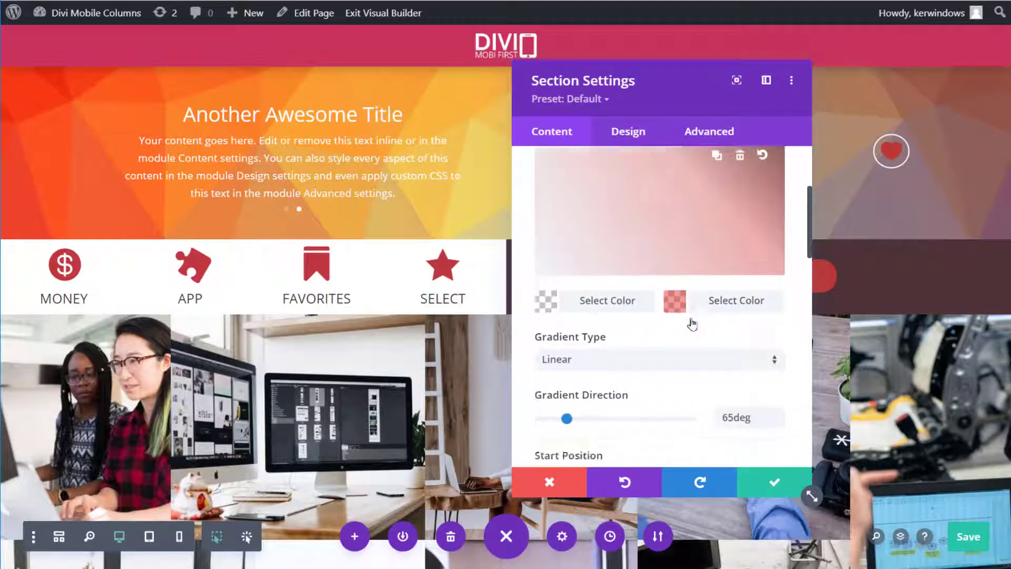
Examine the slider section's sizing options, including the inner width set for phone
{"action": "scroll", "coordinate": [692, 323], "scroll_direction": "up", "scroll_amount": 6}
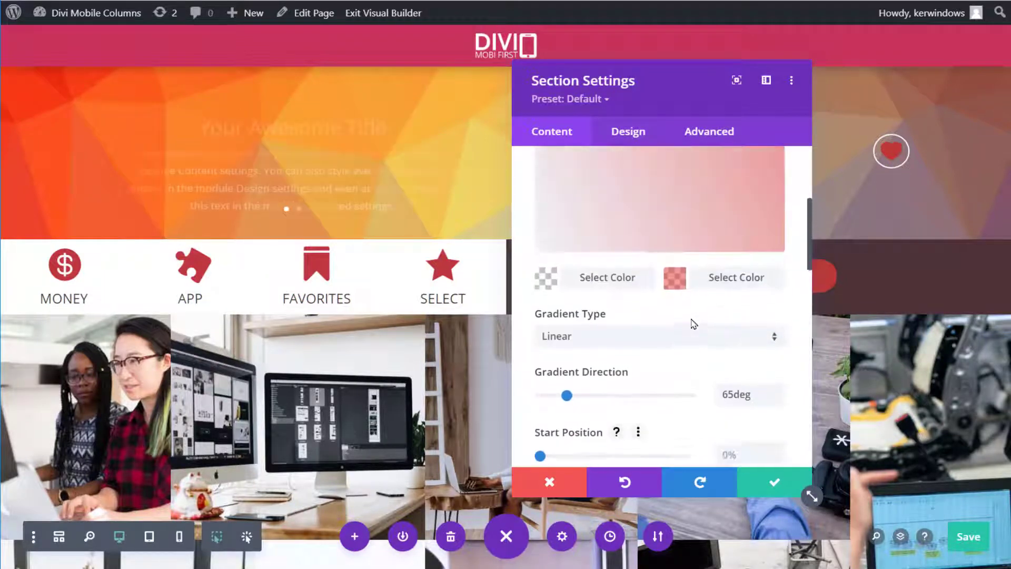
{"action": "left_click", "coordinate": [632, 132]}
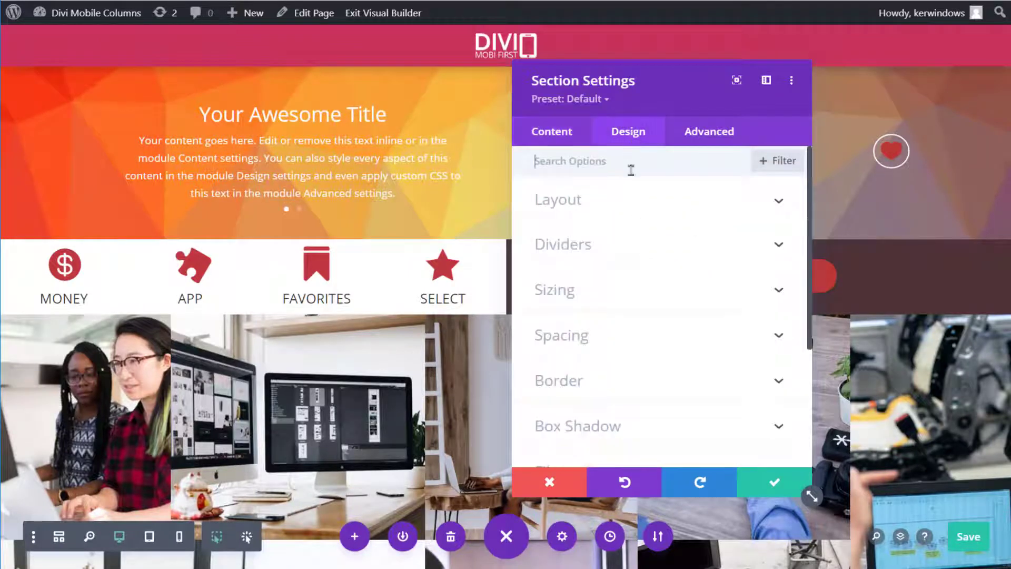
{"action": "left_click", "coordinate": [625, 289]}
{"action": "scroll", "coordinate": [625, 284], "scroll_direction": "down", "scroll_amount": 4}
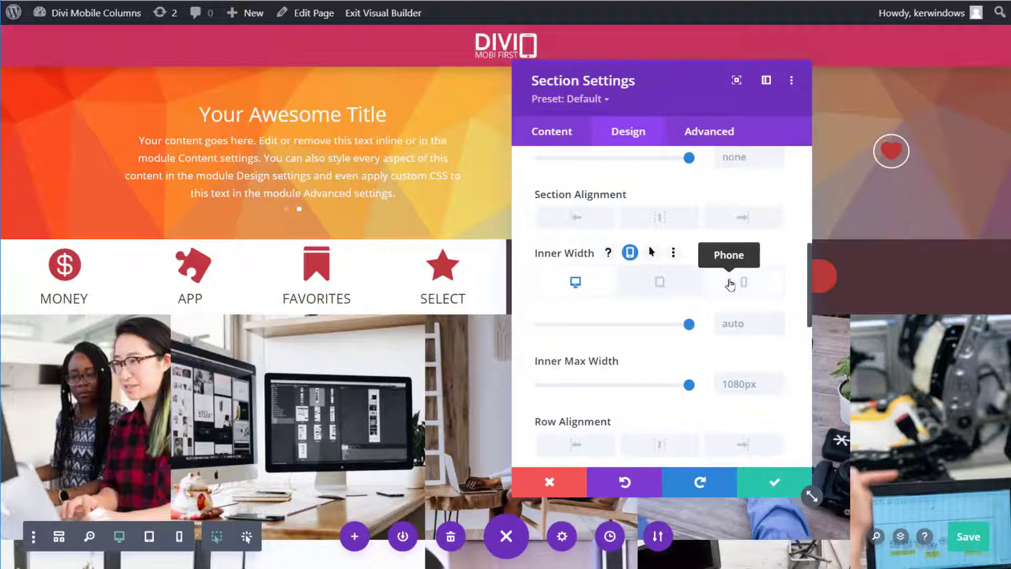
{"action": "left_click", "coordinate": [727, 283]}
{"action": "scroll", "coordinate": [727, 282], "scroll_direction": "down", "scroll_amount": 10}
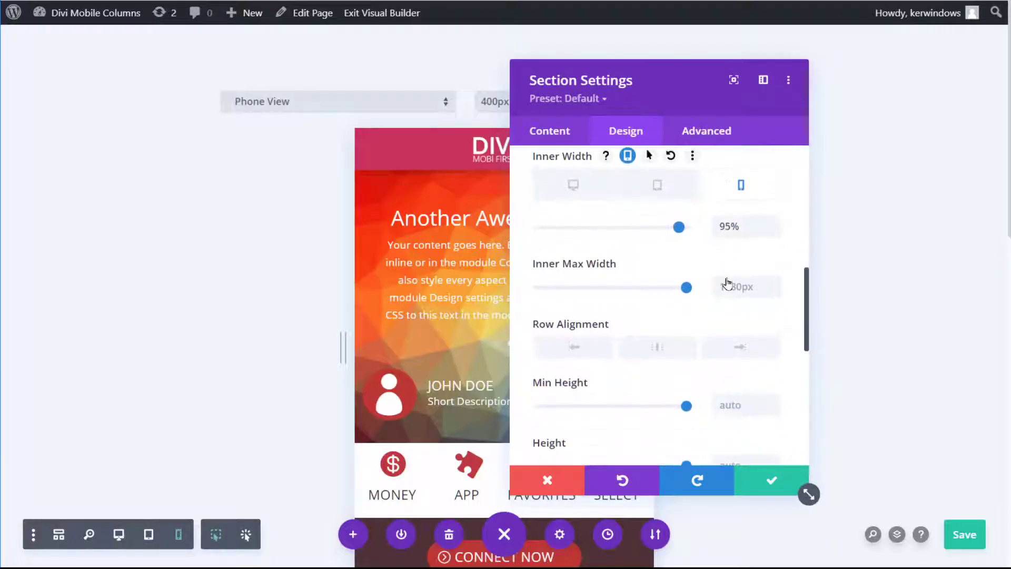
Review the slider section's margin, padding and individual column padding, and close its settings
{"action": "scroll", "coordinate": [674, 305], "scroll_direction": "up", "scroll_amount": 6}
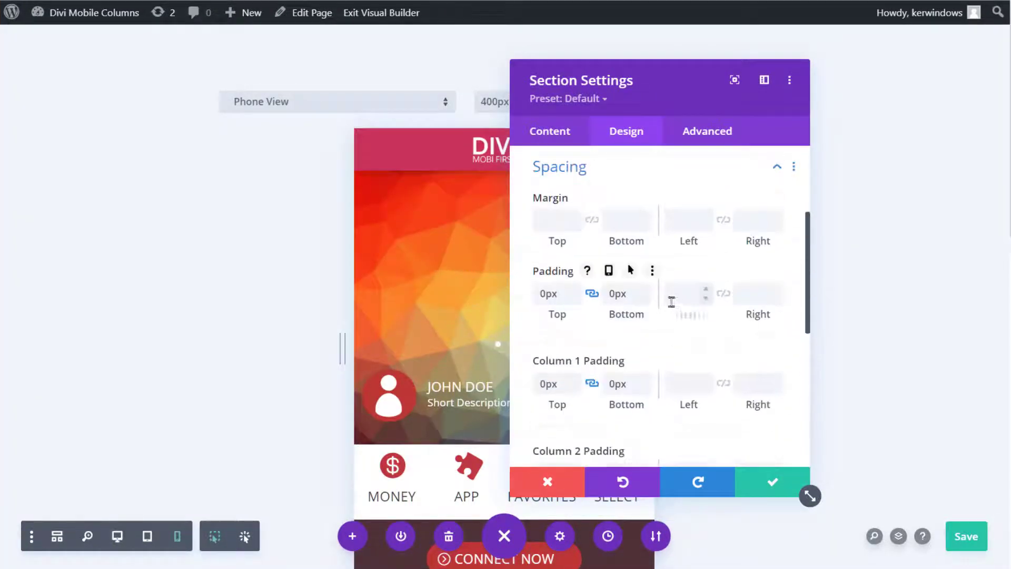
{"action": "scroll", "coordinate": [606, 305], "scroll_direction": "down", "scroll_amount": 2}
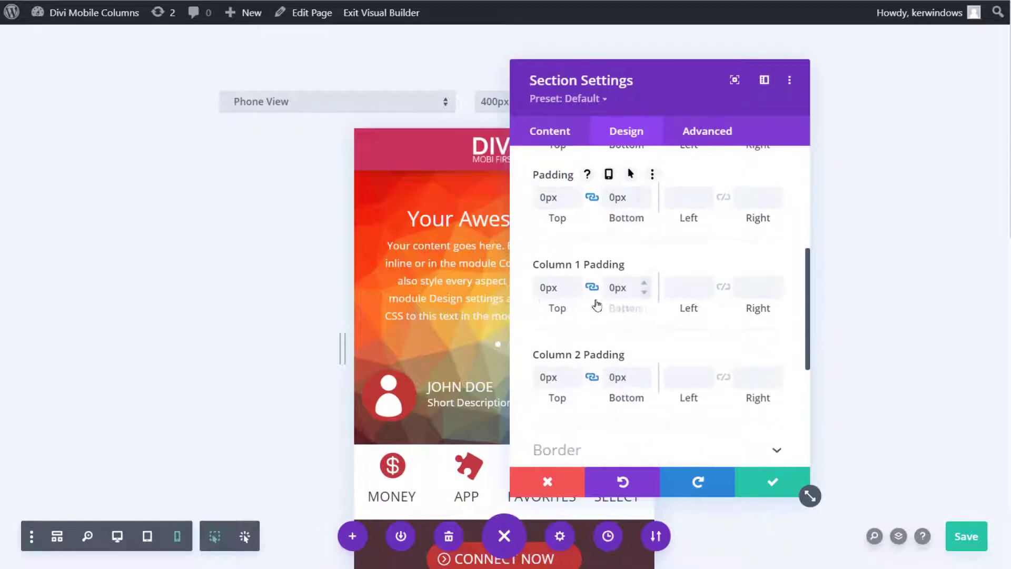
{"action": "scroll", "coordinate": [597, 305], "scroll_direction": "down", "scroll_amount": 1}
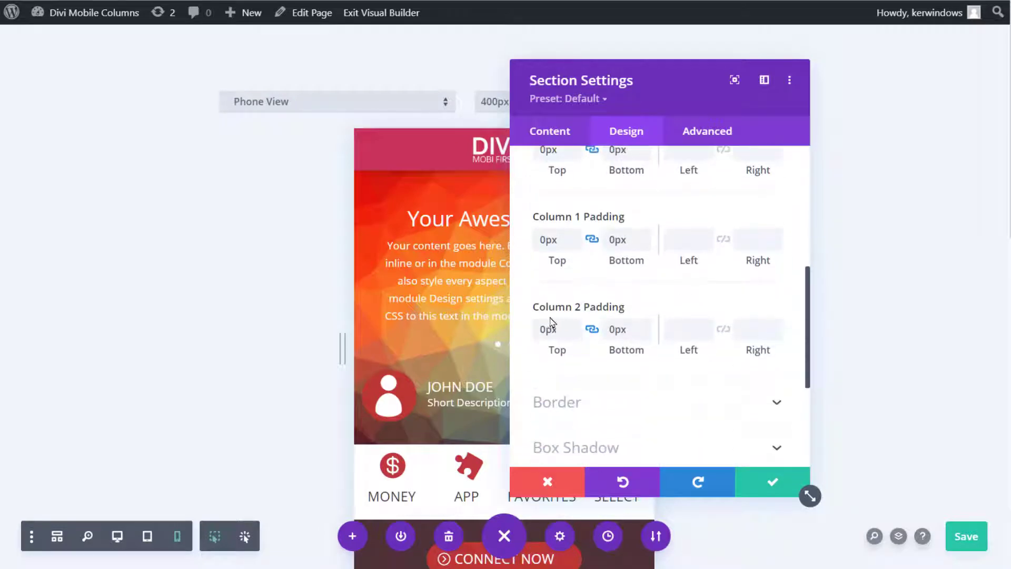
{"action": "left_click", "coordinate": [768, 482]}
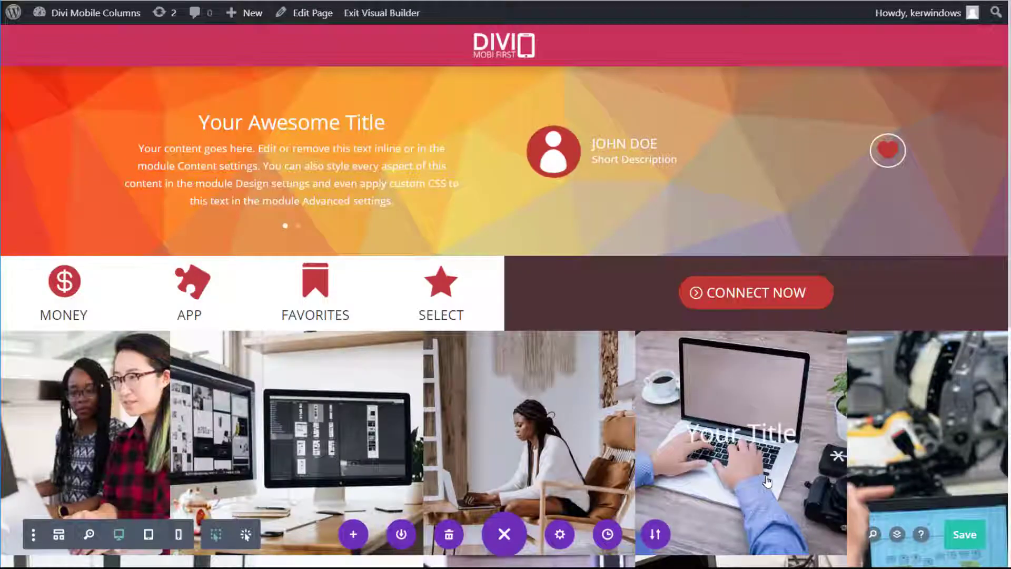
Open the slider module's settings and check its arrow and control display options
{"action": "scroll", "coordinate": [291, 172], "scroll_direction": "down", "scroll_amount": 1}
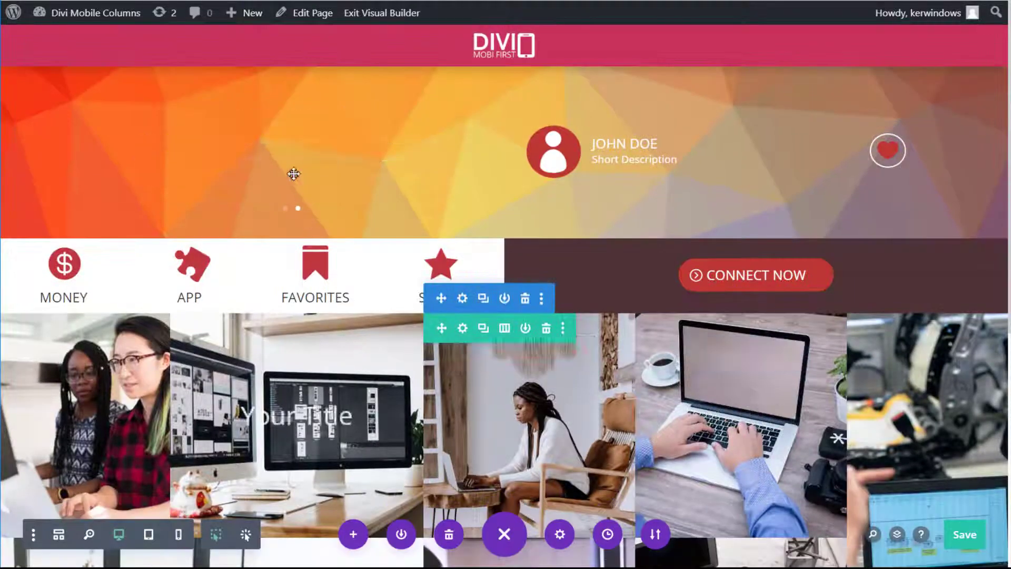
{"action": "left_click", "coordinate": [265, 105]}
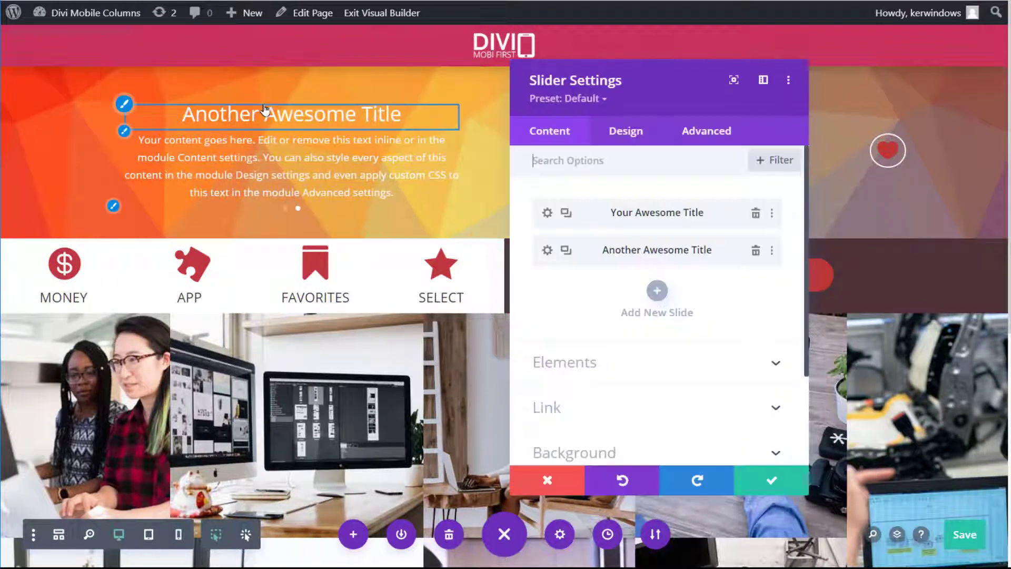
{"action": "left_click", "coordinate": [609, 363]}
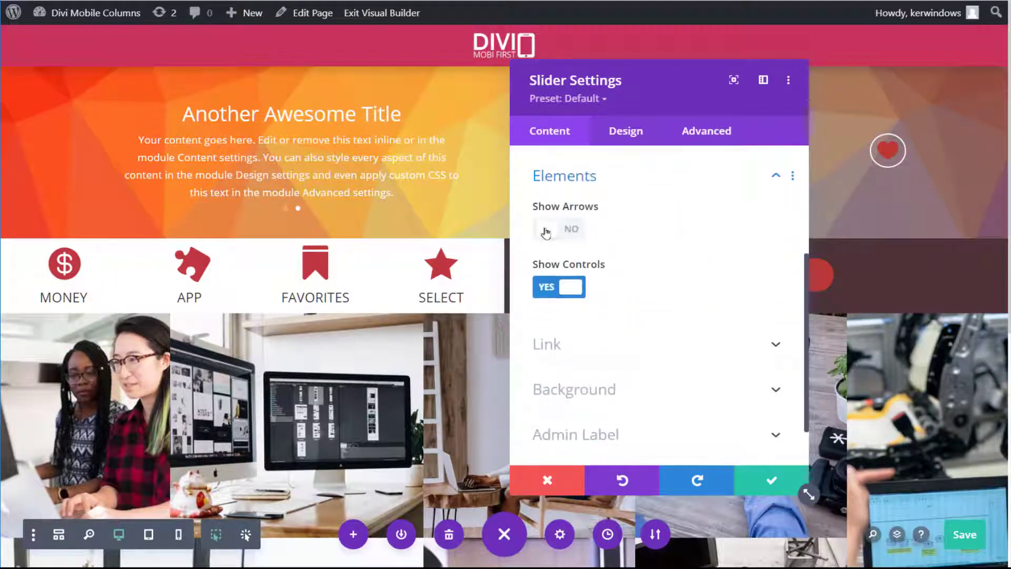
Inspect the slider's title text styling and compare the title text size for tablet and phone
{"action": "left_click", "coordinate": [616, 143]}
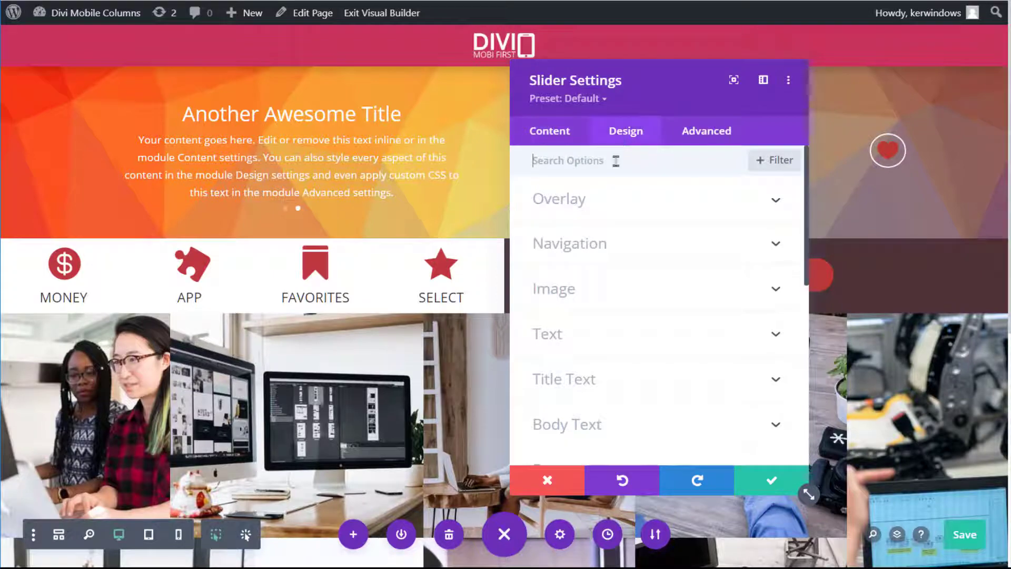
{"action": "left_click", "coordinate": [591, 379]}
{"action": "scroll", "coordinate": [605, 364], "scroll_direction": "down", "scroll_amount": 5}
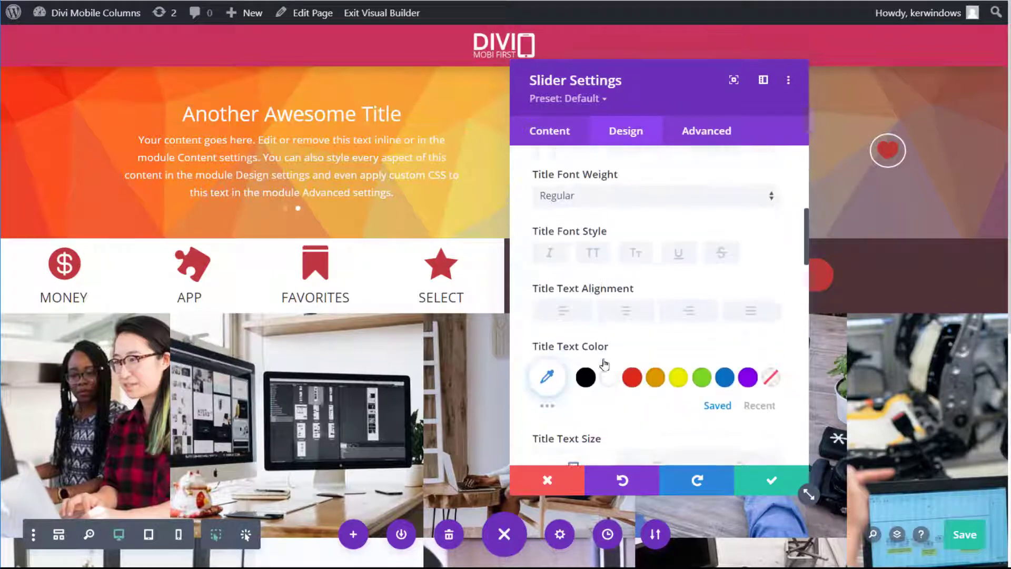
{"action": "left_click", "coordinate": [655, 321]}
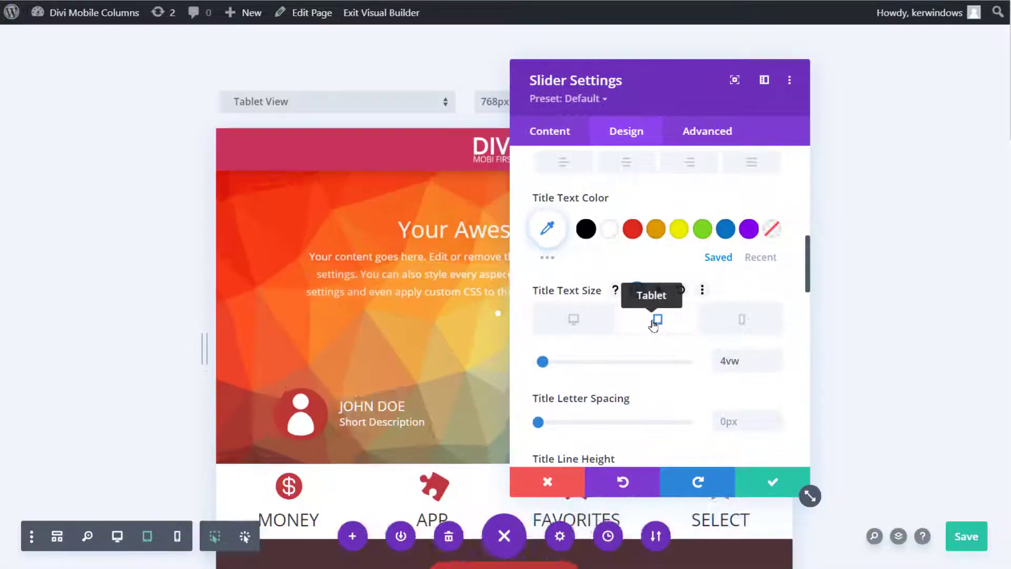
{"action": "left_click", "coordinate": [742, 322]}
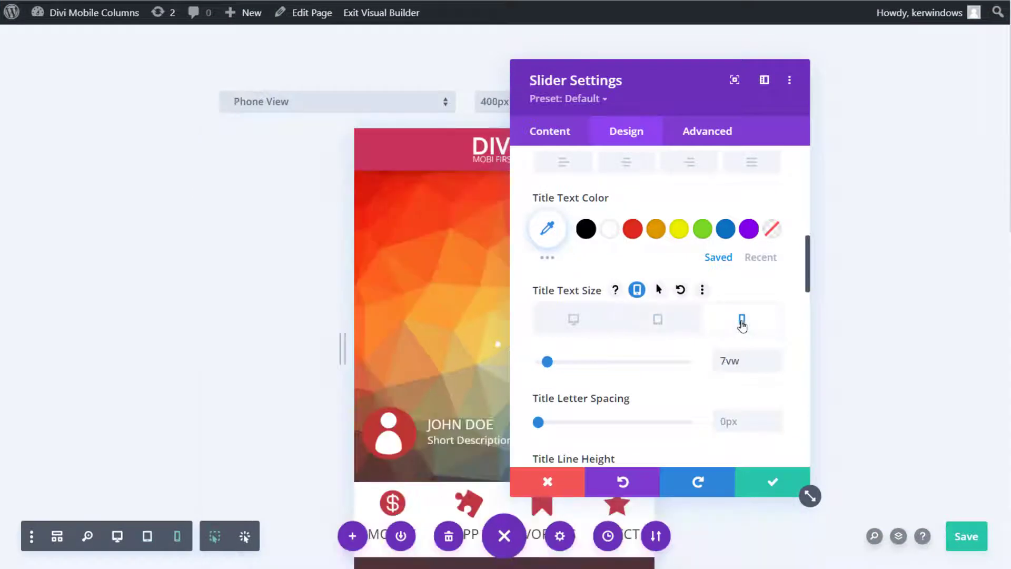
Inspect the slider's sizing options, comparing the module width for phone and desktop
{"action": "scroll", "coordinate": [742, 325], "scroll_direction": "down", "scroll_amount": 8}
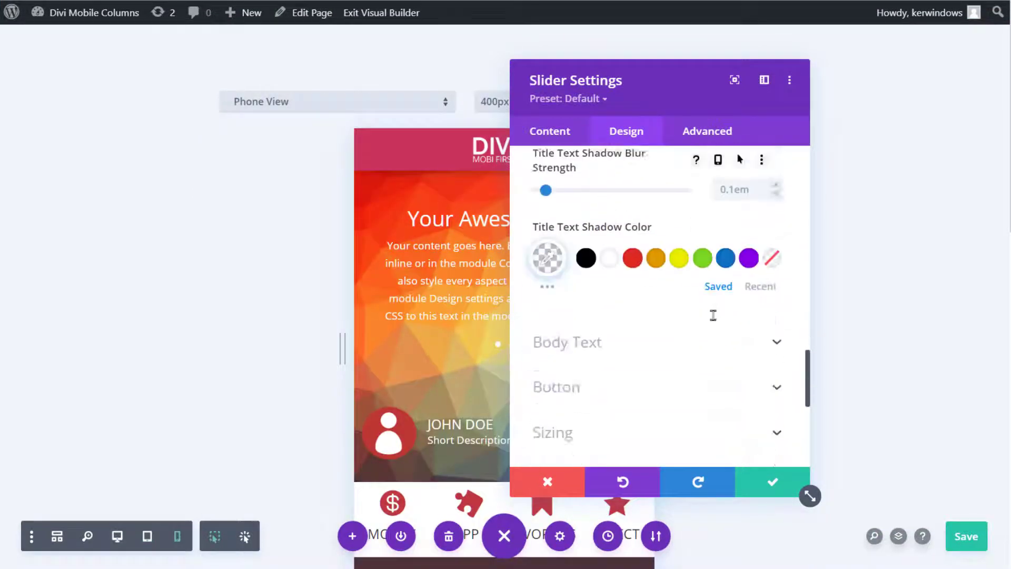
{"action": "scroll", "coordinate": [713, 315], "scroll_direction": "down", "scroll_amount": 2}
{"action": "left_click", "coordinate": [612, 369]}
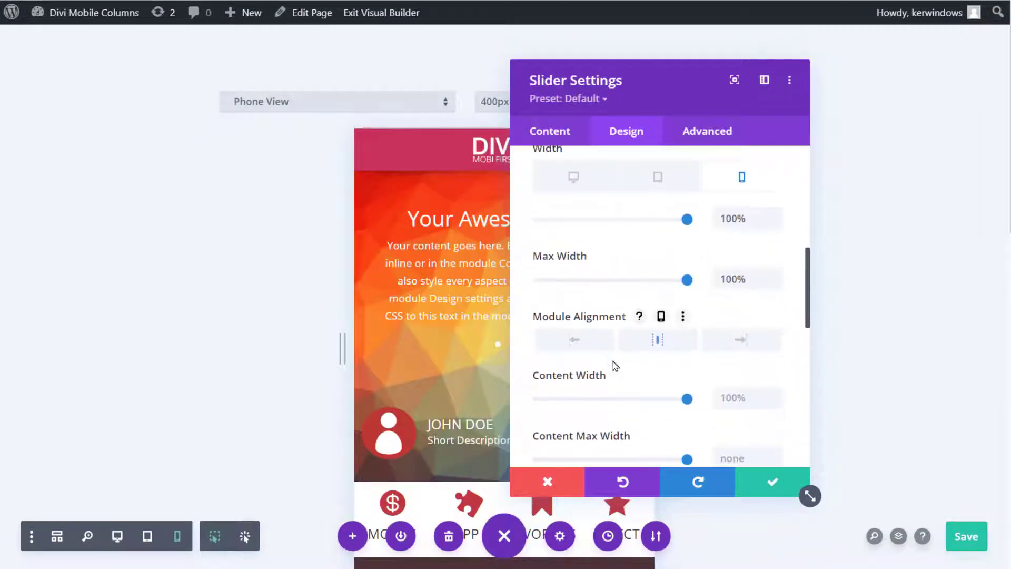
{"action": "left_click", "coordinate": [574, 177]}
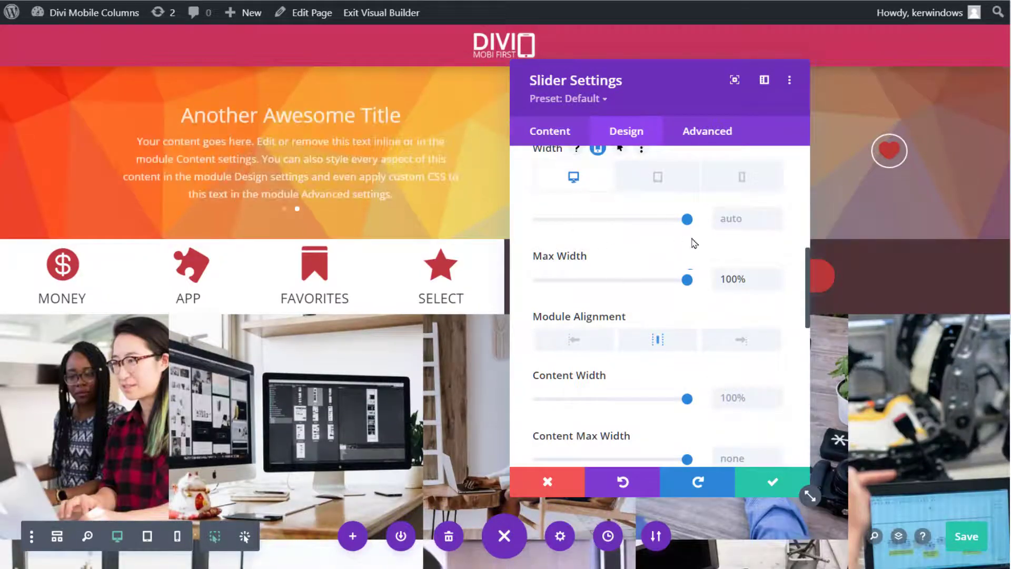
Check the slider's padding and its desktop and phone margins, and close the slider settings
{"action": "scroll", "coordinate": [691, 245], "scroll_direction": "down", "scroll_amount": 5}
{"action": "scroll", "coordinate": [690, 253], "scroll_direction": "down", "scroll_amount": 5}
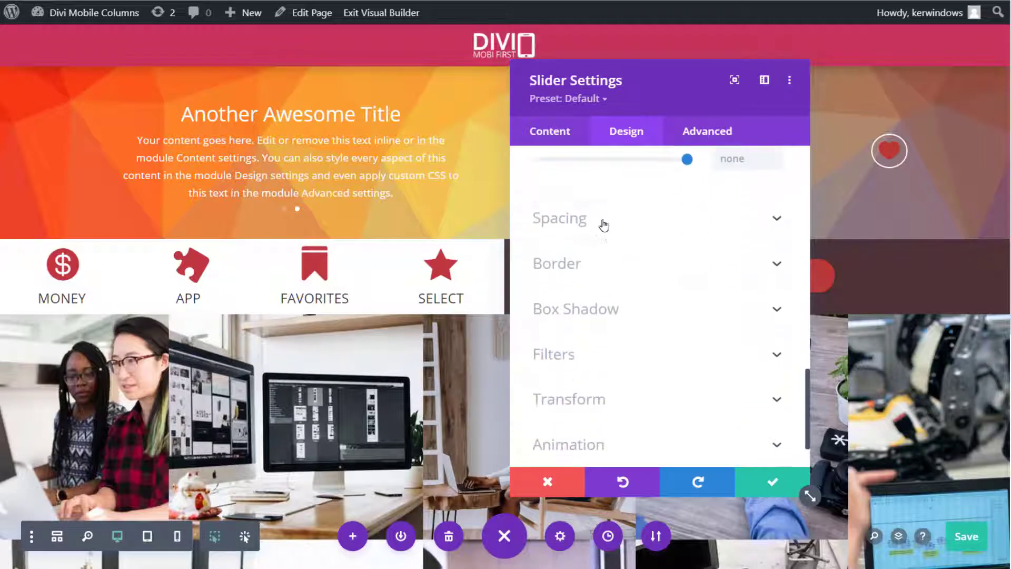
{"action": "left_click", "coordinate": [603, 221]}
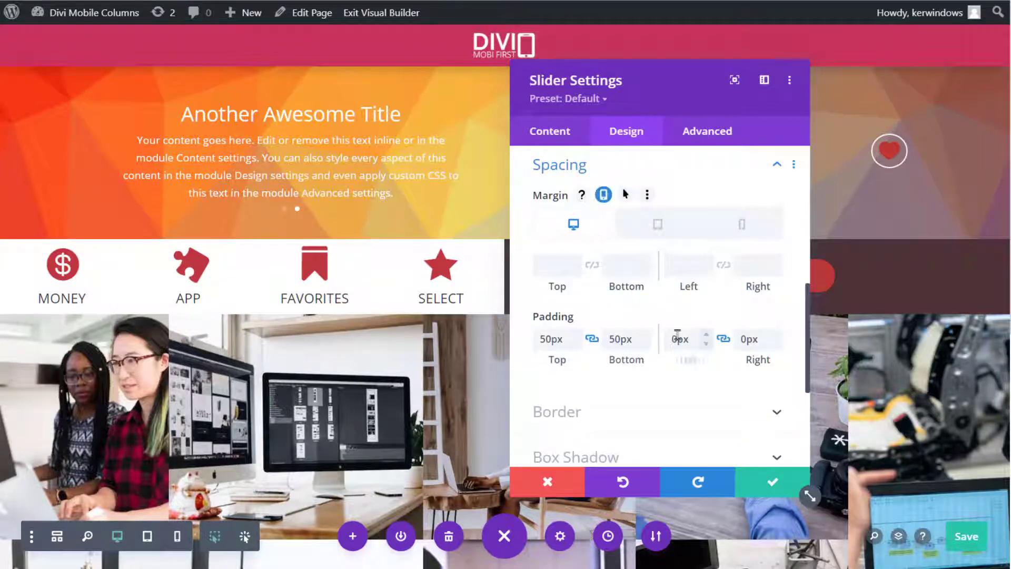
{"action": "left_click", "coordinate": [742, 224]}
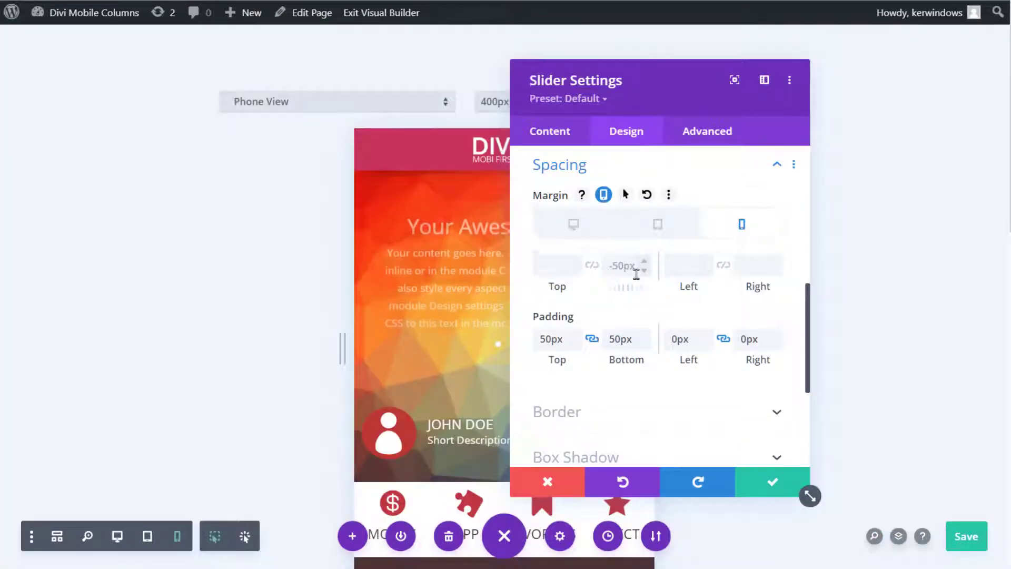
{"action": "left_click", "coordinate": [764, 483]}
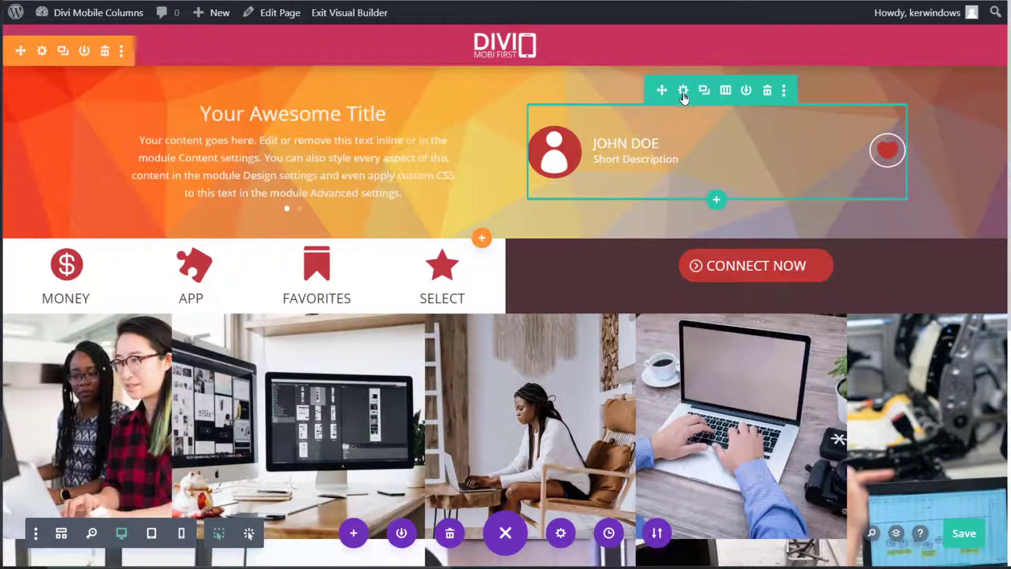
View the column structure of the profile row beside the slider, moving its settings window clear of the row, and close it
{"action": "left_click", "coordinate": [683, 93]}
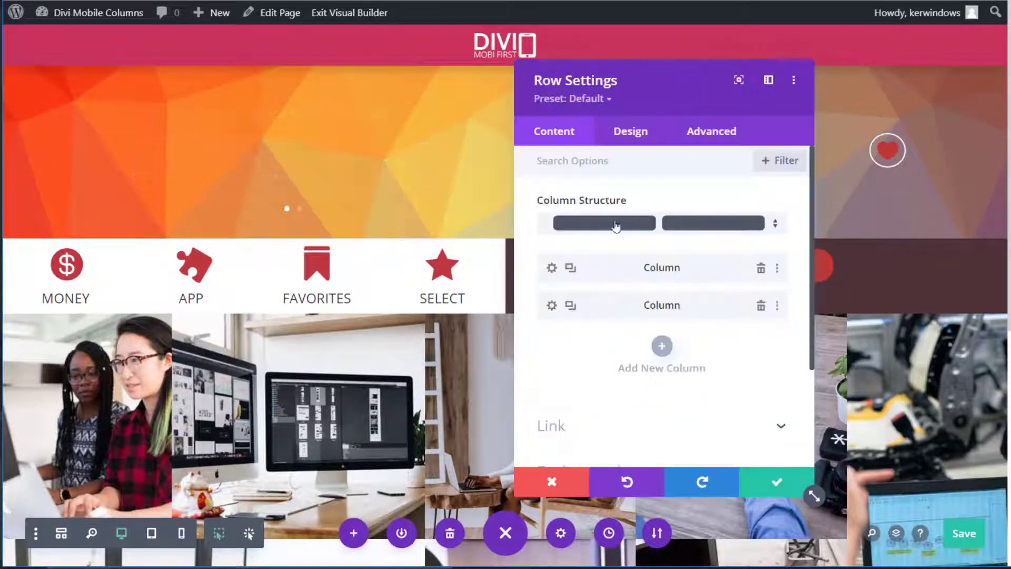
{"action": "left_click_drag", "start_coordinate": [684, 79], "coordinate": [265, 105]}
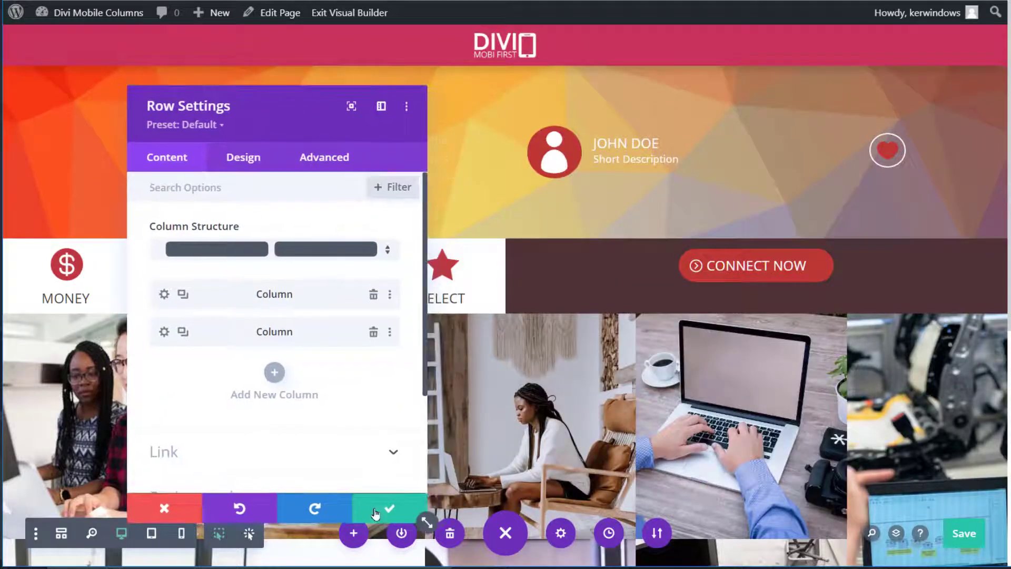
{"action": "left_click", "coordinate": [375, 513]}
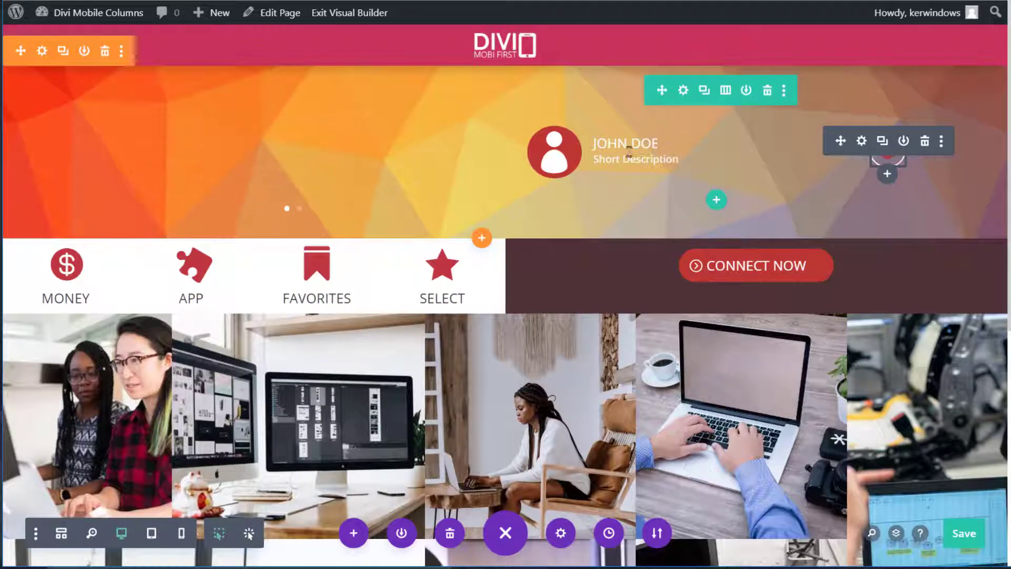
Open the profile blurb's settings and inspect its image and icon placement and icon font size
{"action": "left_click", "coordinate": [643, 133]}
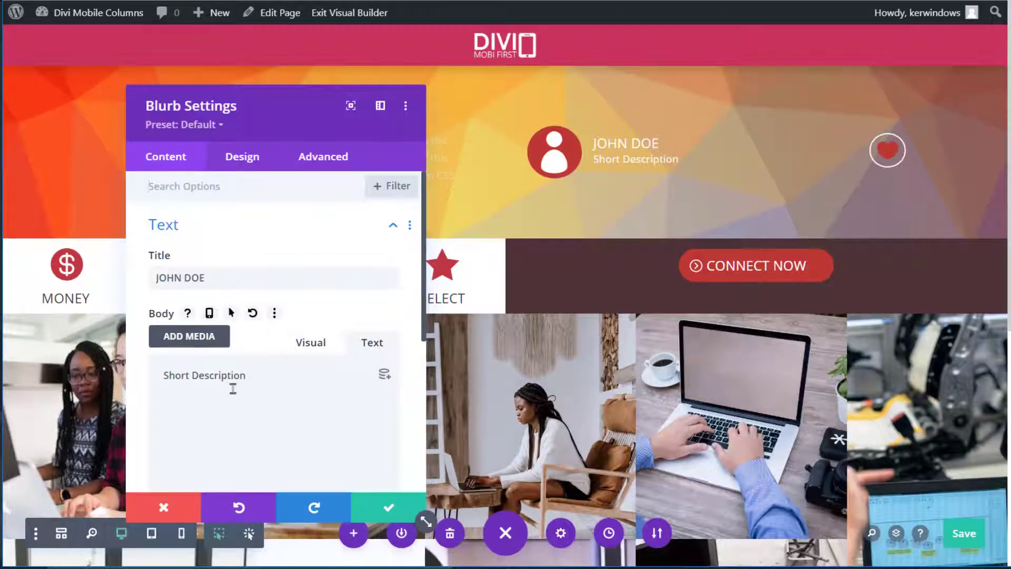
{"action": "left_click", "coordinate": [242, 167]}
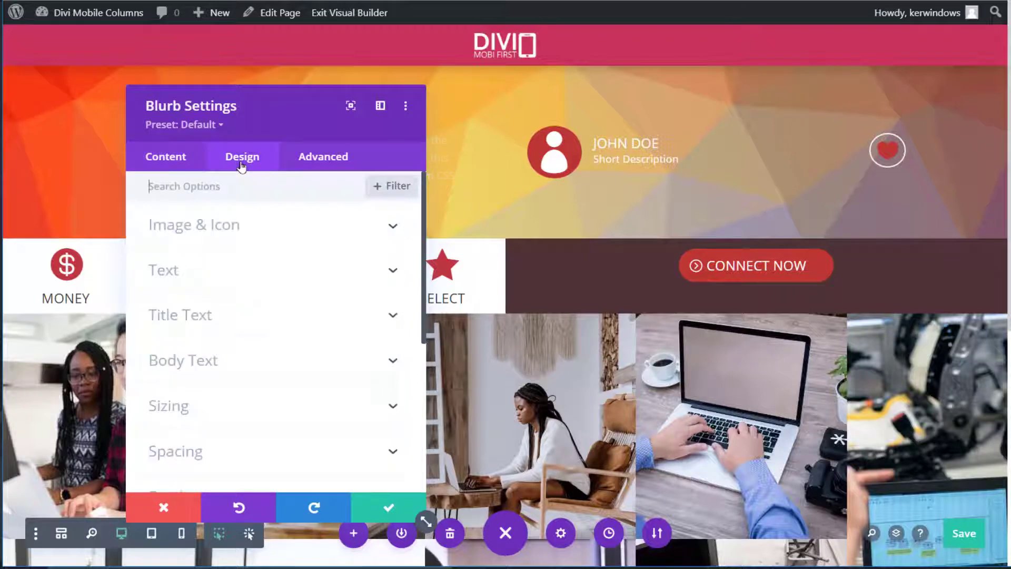
{"action": "left_click", "coordinate": [243, 235]}
{"action": "scroll", "coordinate": [237, 263], "scroll_direction": "down", "scroll_amount": 6}
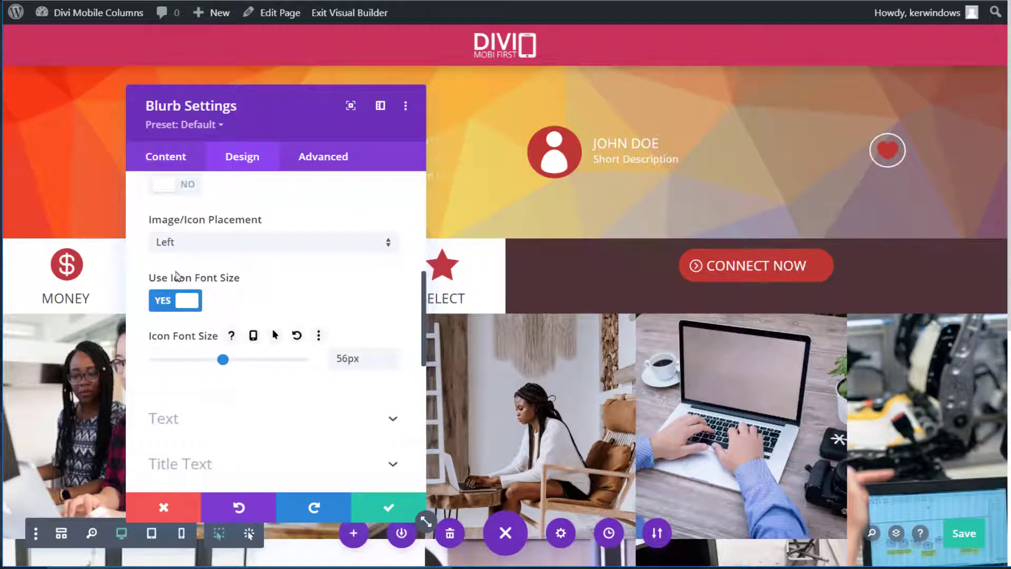
{"action": "scroll", "coordinate": [271, 287], "scroll_direction": "down", "scroll_amount": 1}
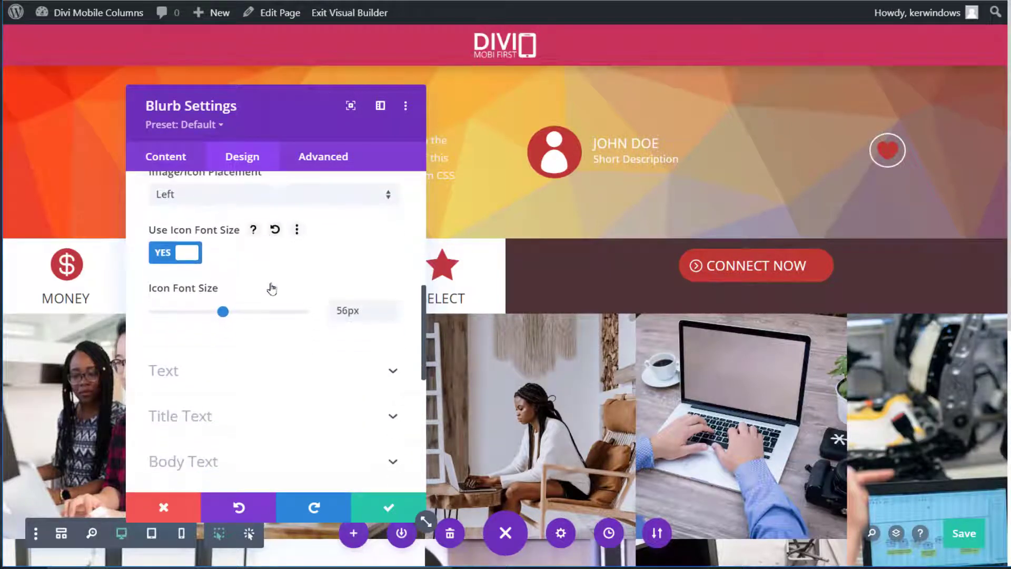
Inspect the profile blurb's sizing options, including its width
{"action": "scroll", "coordinate": [271, 287], "scroll_direction": "down", "scroll_amount": 2}
{"action": "left_click", "coordinate": [258, 411]}
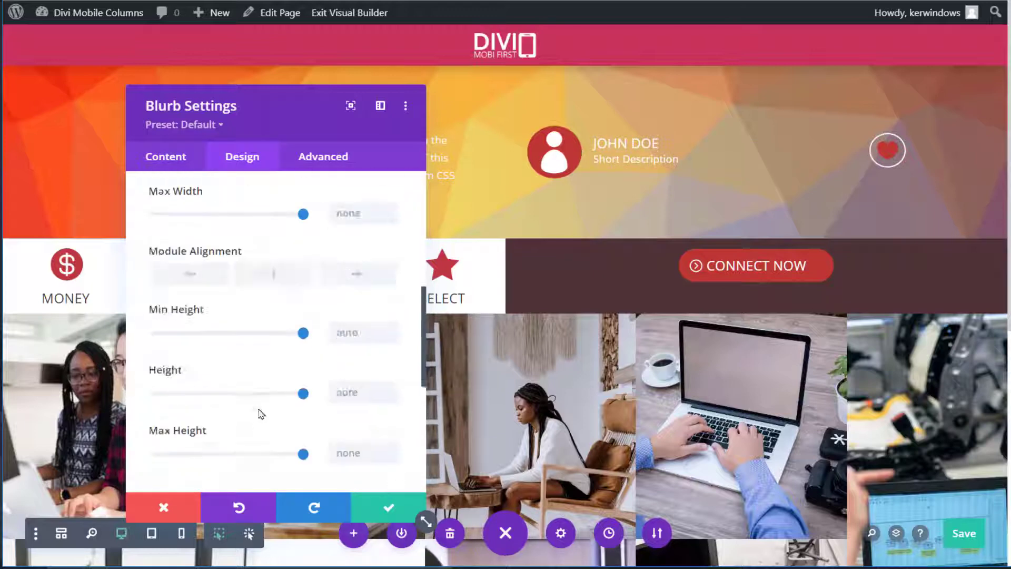
{"action": "scroll", "coordinate": [307, 342], "scroll_direction": "down", "scroll_amount": 1}
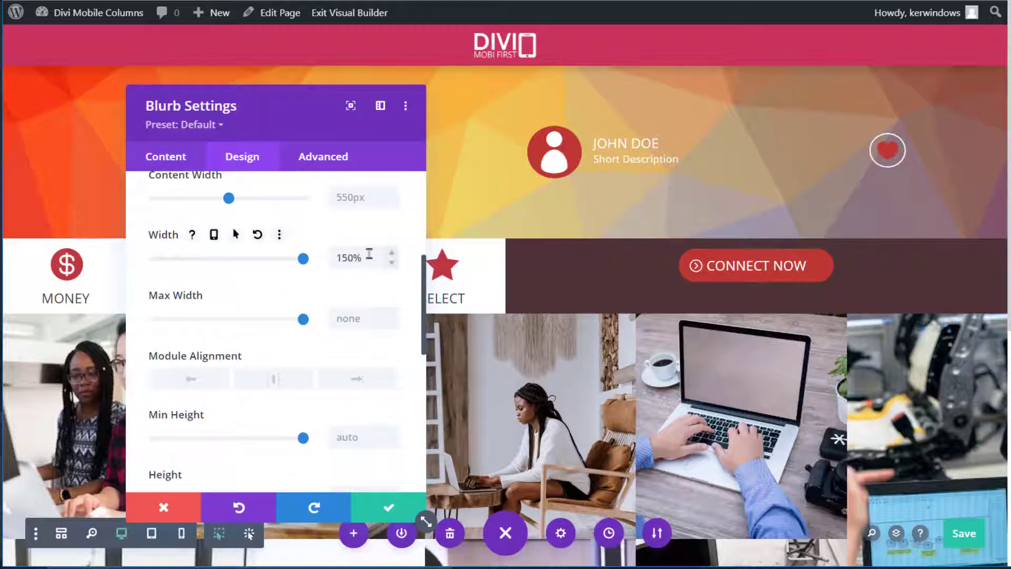
Examine the profile blurb's custom CSS, highlighting the margin rules applied to the blurb title
{"action": "left_click", "coordinate": [316, 161]}
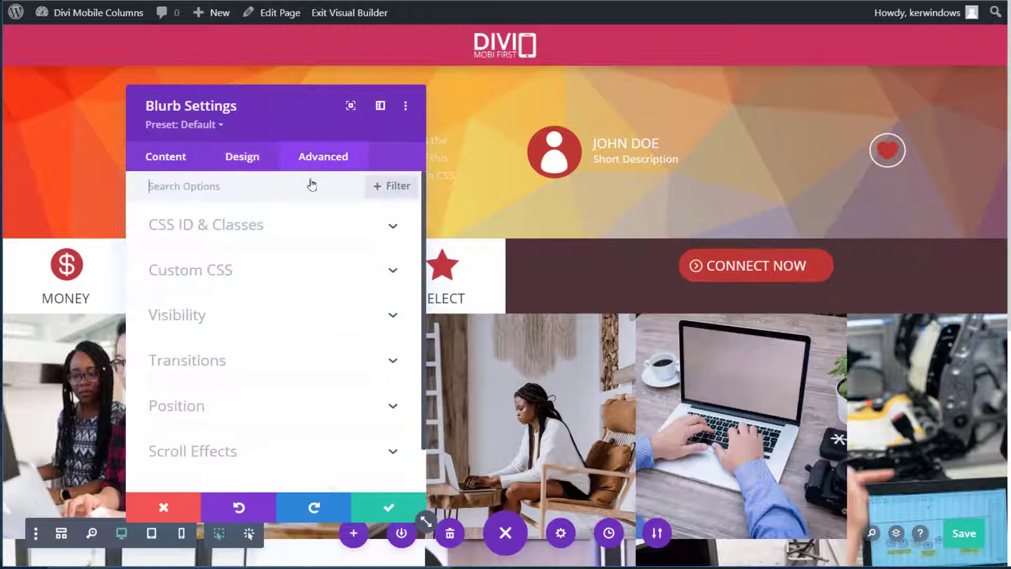
{"action": "left_click", "coordinate": [264, 272]}
{"action": "scroll", "coordinate": [265, 287], "scroll_direction": "down", "scroll_amount": 7}
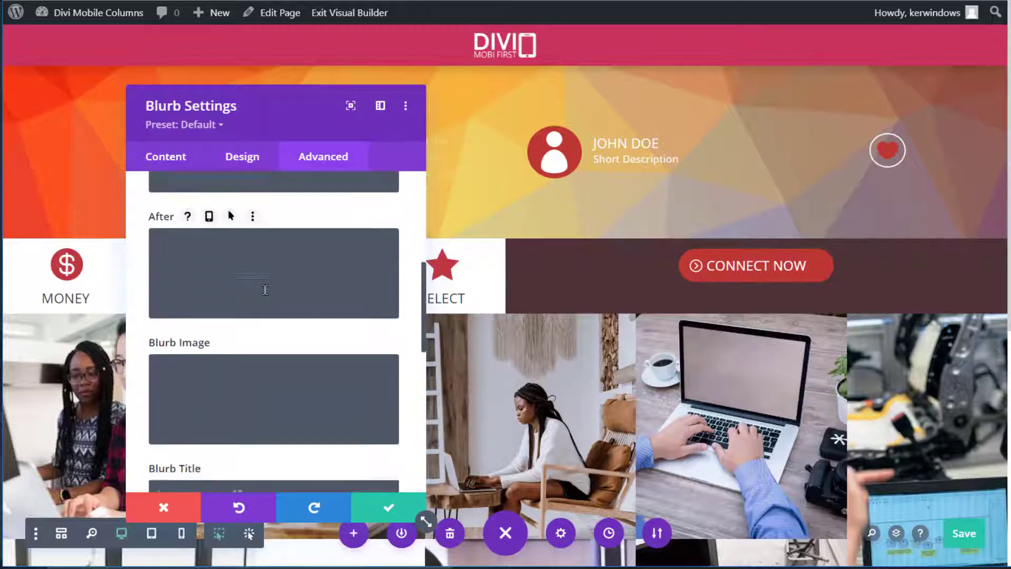
{"action": "scroll", "coordinate": [265, 289], "scroll_direction": "down", "scroll_amount": 1}
{"action": "left_click_drag", "start_coordinate": [293, 334], "coordinate": [160, 326]}
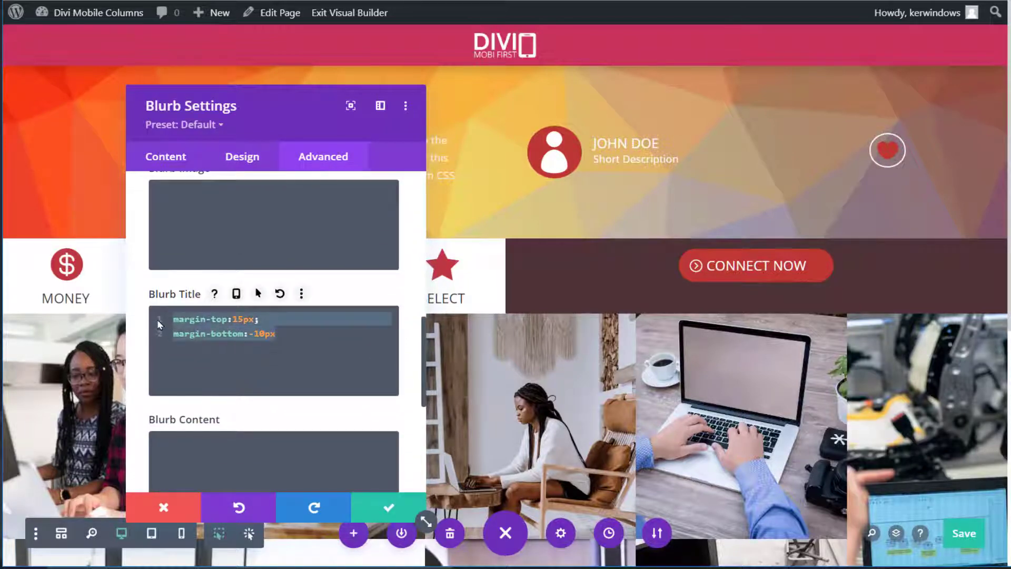
{"action": "left_click", "coordinate": [285, 334]}
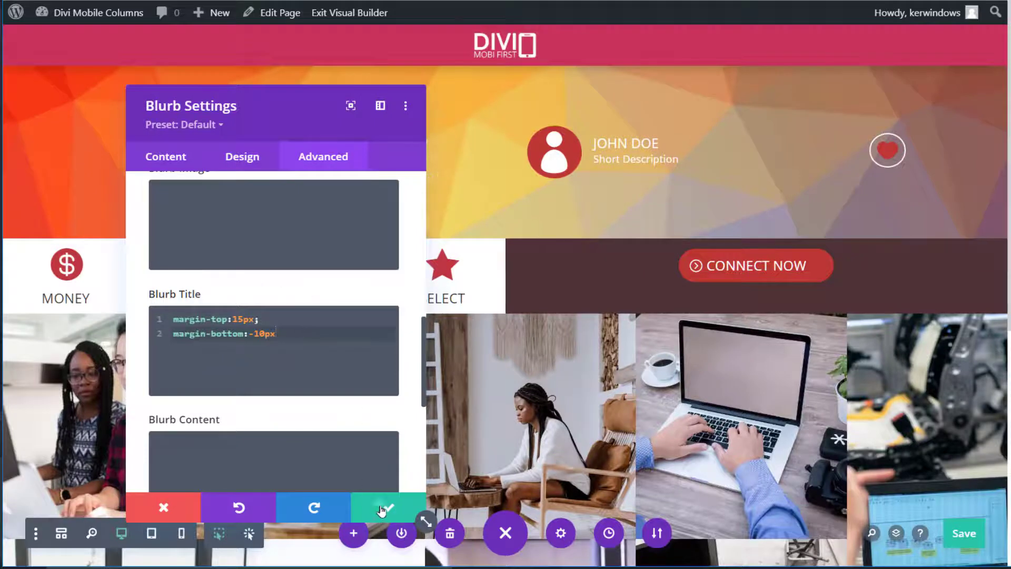
Close the profile blurb's settings and inspect the heart blurb's icon circle, placement and font size options
{"action": "left_click", "coordinate": [389, 507]}
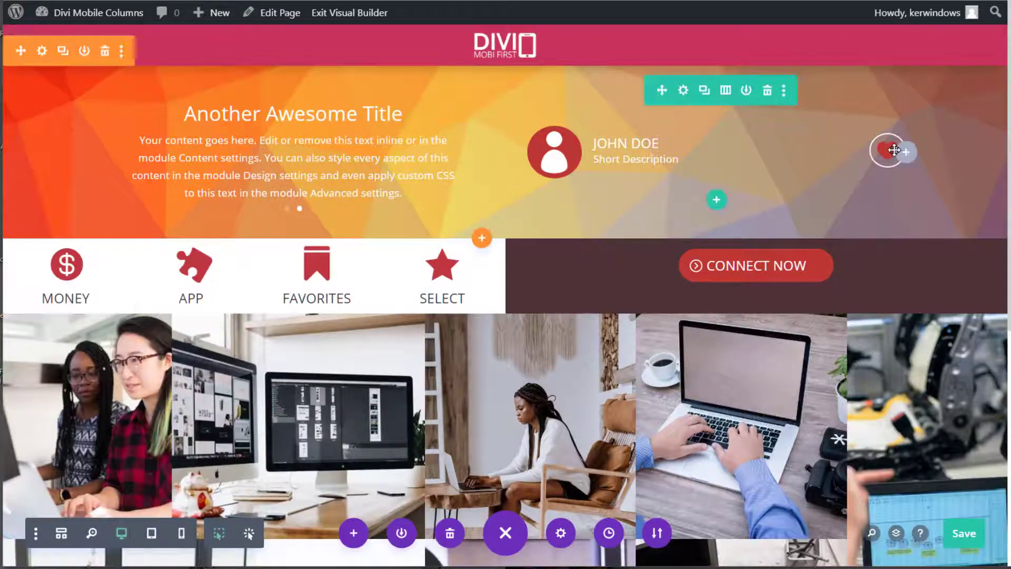
{"action": "left_click", "coordinate": [862, 145]}
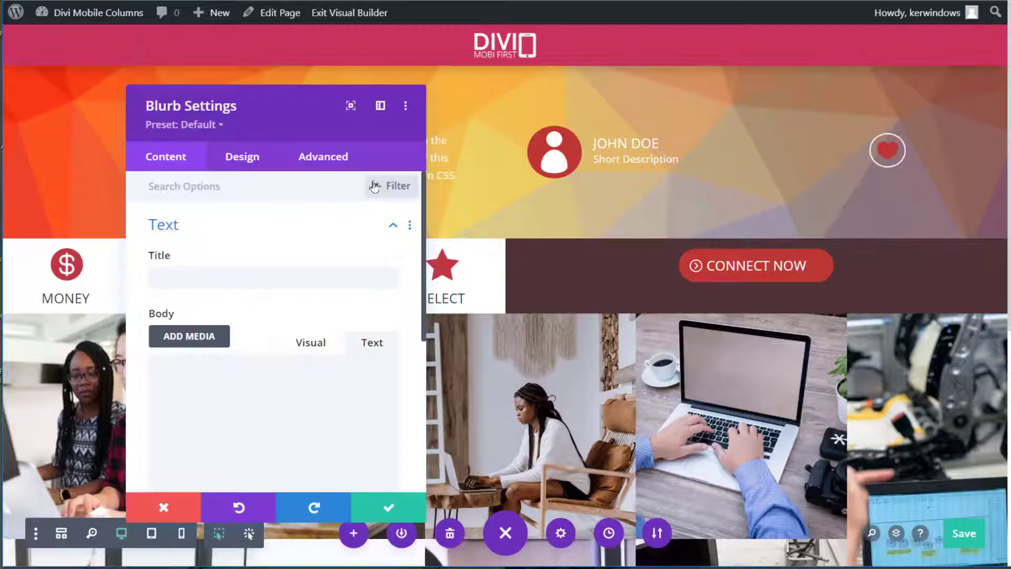
{"action": "left_click", "coordinate": [246, 167]}
{"action": "left_click", "coordinate": [248, 233]}
{"action": "scroll", "coordinate": [190, 295], "scroll_direction": "down", "scroll_amount": 2}
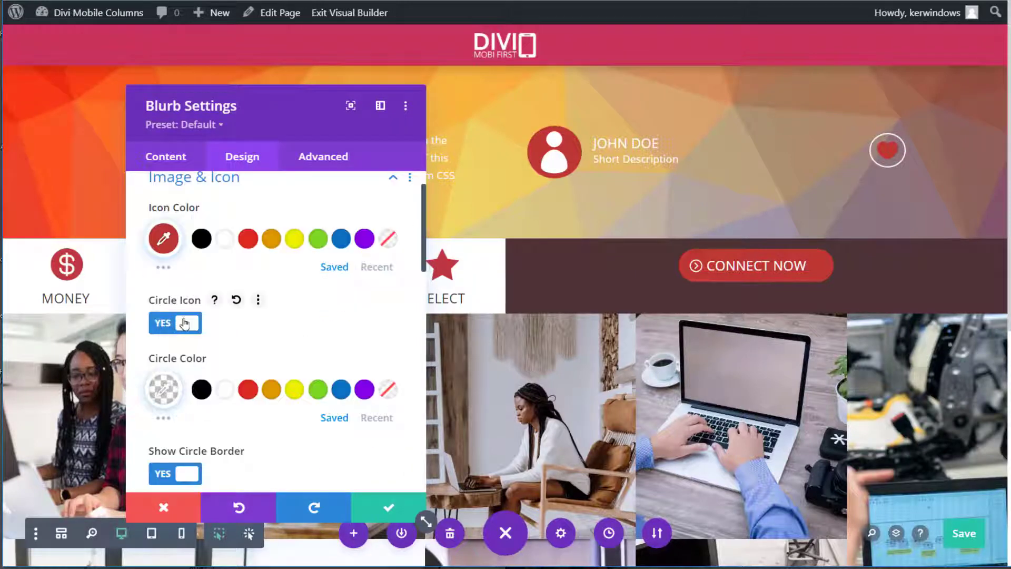
{"action": "scroll", "coordinate": [179, 327], "scroll_direction": "down", "scroll_amount": 3}
{"action": "scroll", "coordinate": [177, 335], "scroll_direction": "down", "scroll_amount": 4}
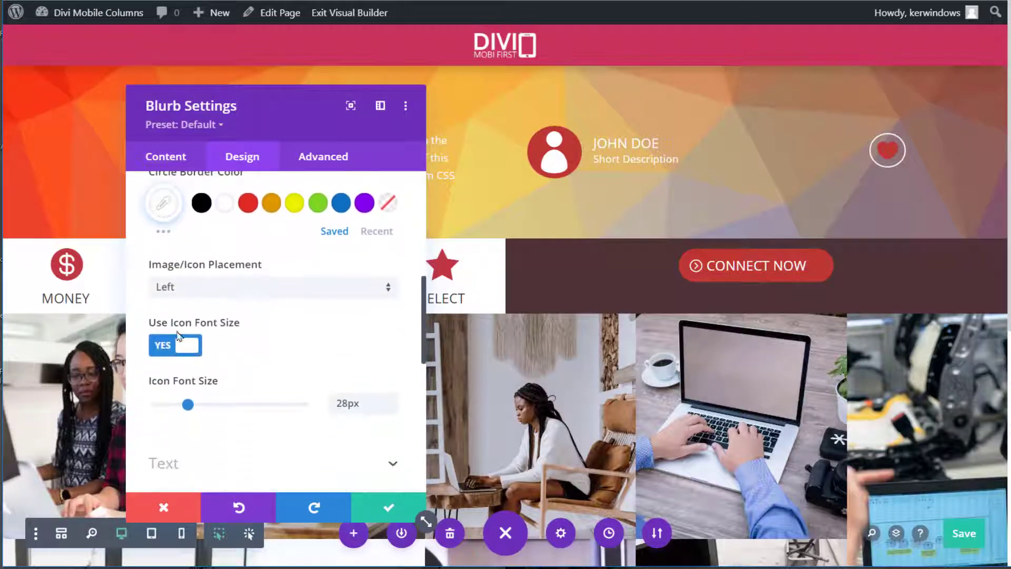
{"action": "scroll", "coordinate": [318, 380], "scroll_direction": "down", "scroll_amount": 5}
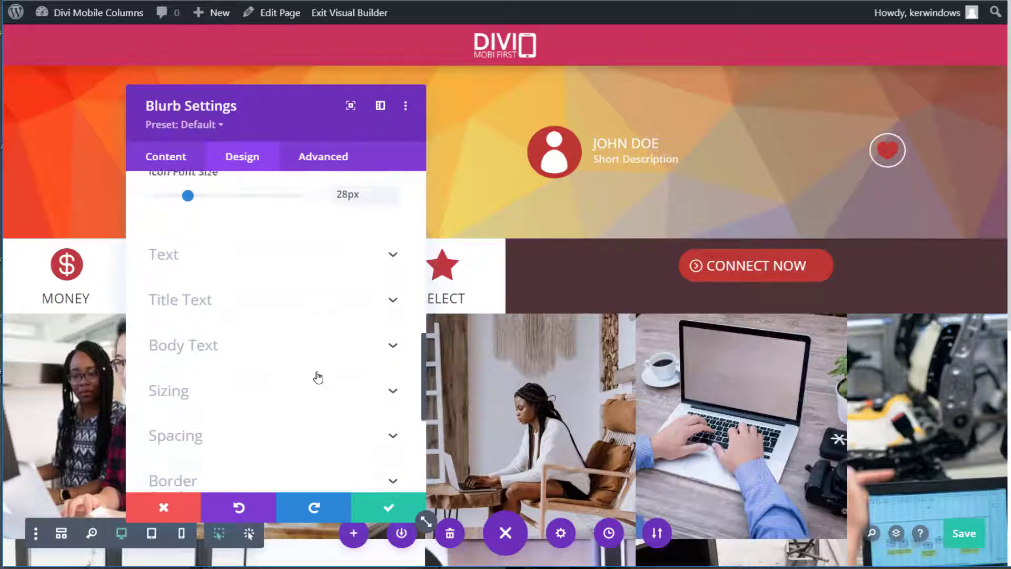
Inspect the heart blurb's sizing and spacing options, including width and top margin, and close its settings
{"action": "left_click", "coordinate": [278, 360]}
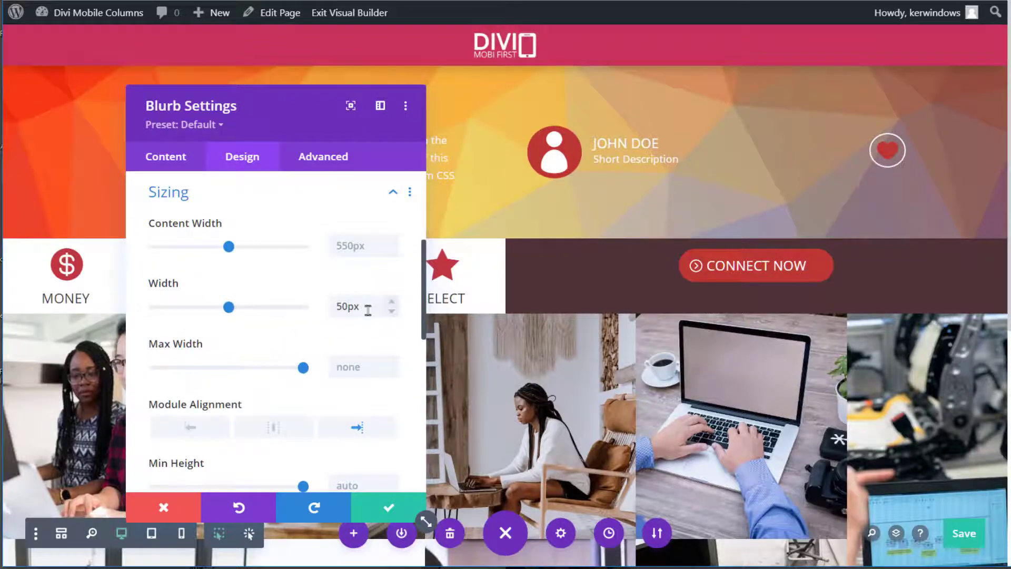
{"action": "scroll", "coordinate": [363, 309], "scroll_direction": "down", "scroll_amount": 5}
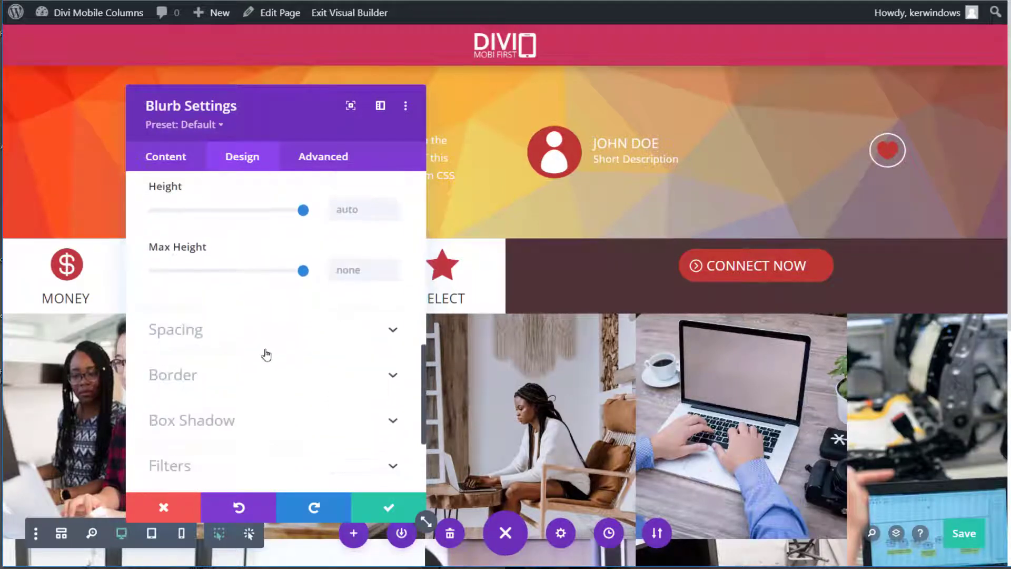
{"action": "left_click", "coordinate": [258, 334]}
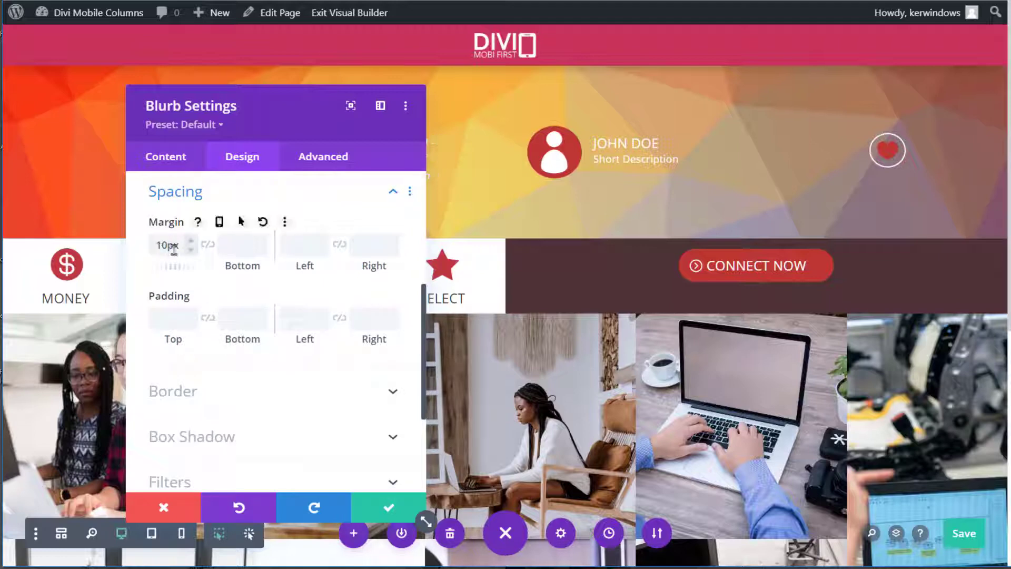
{"action": "left_click", "coordinate": [384, 503]}
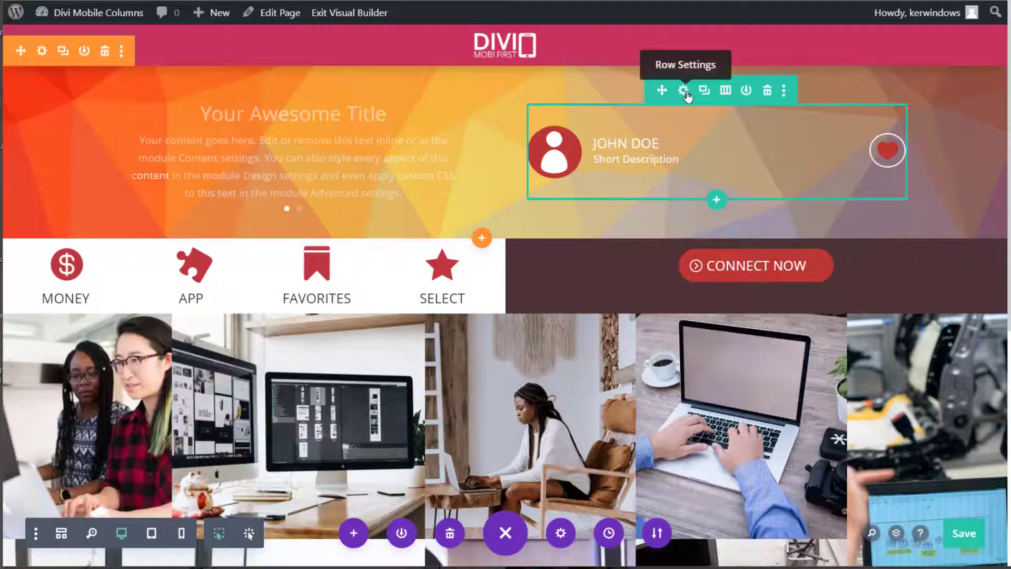
Open the profile row's settings and view its column structure choices without picking a different layout
{"action": "left_click", "coordinate": [684, 90]}
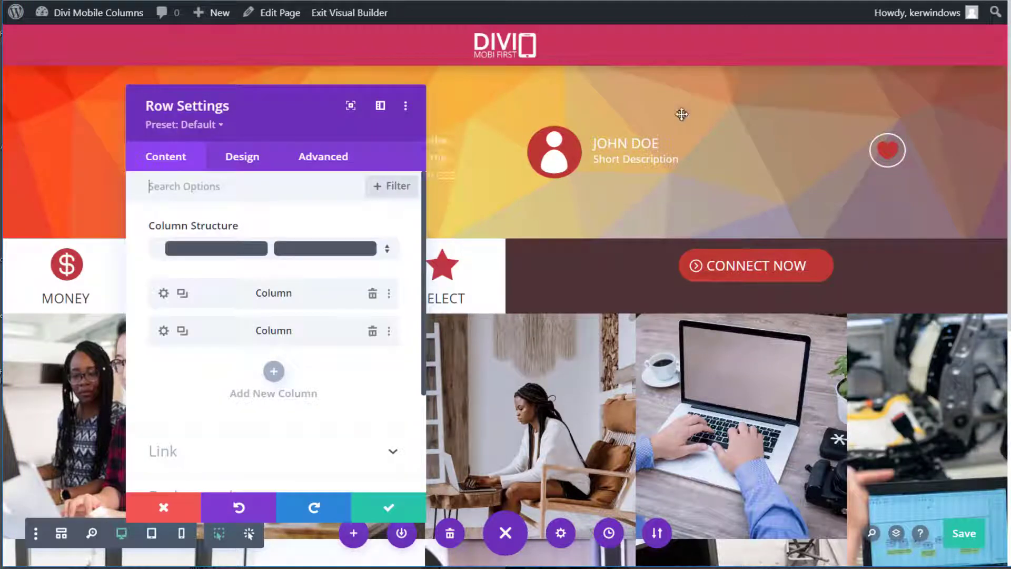
{"action": "left_click", "coordinate": [383, 257]}
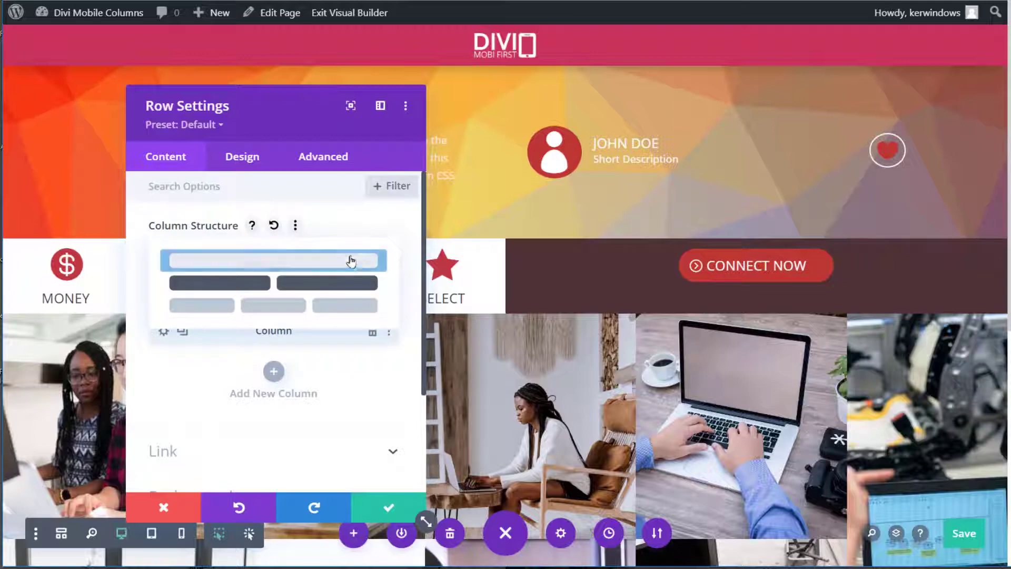
{"action": "left_click", "coordinate": [412, 222]}
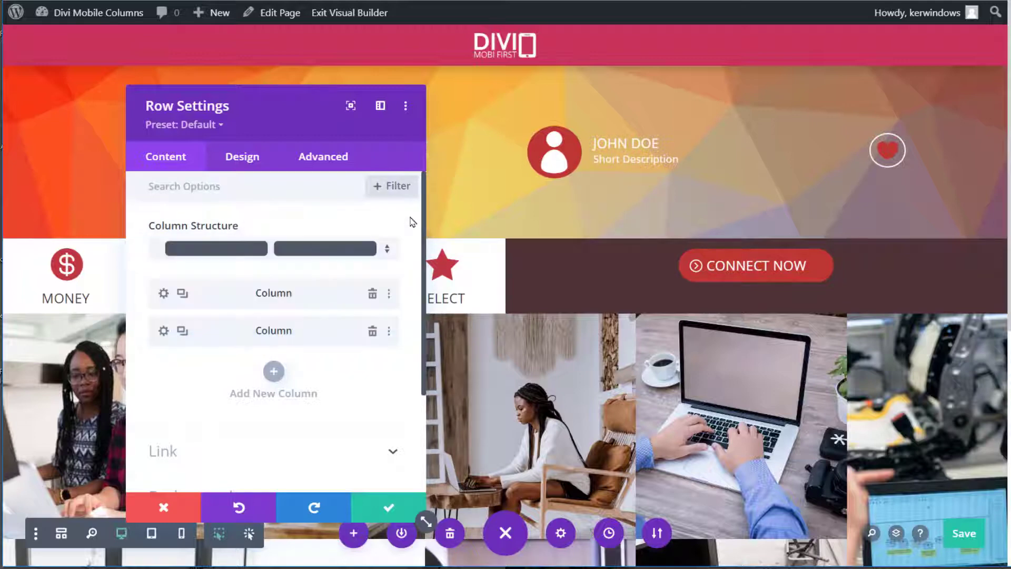
Inspect the CSS class assigned to the profile row
{"action": "left_click", "coordinate": [338, 163]}
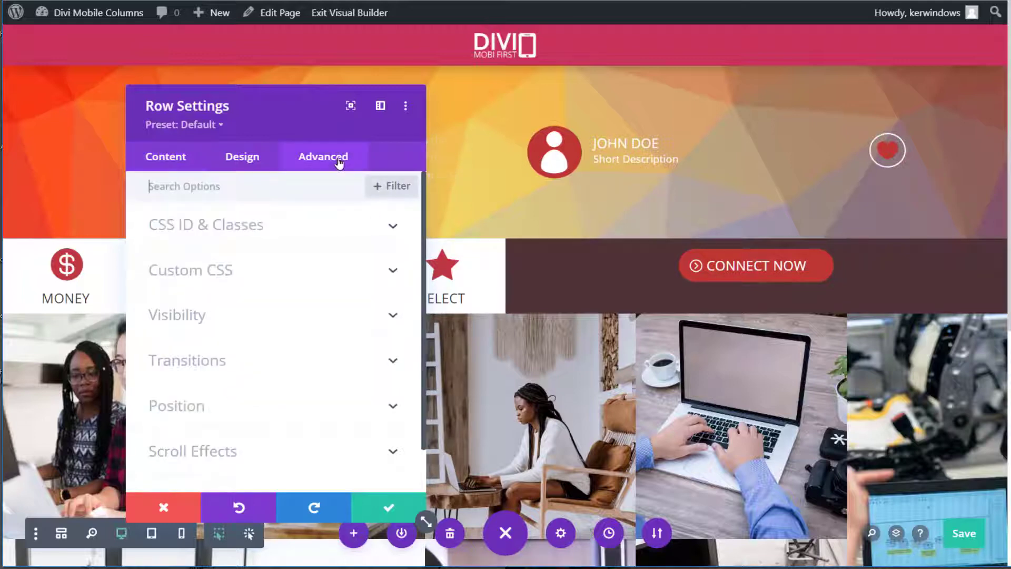
{"action": "left_click", "coordinate": [385, 228]}
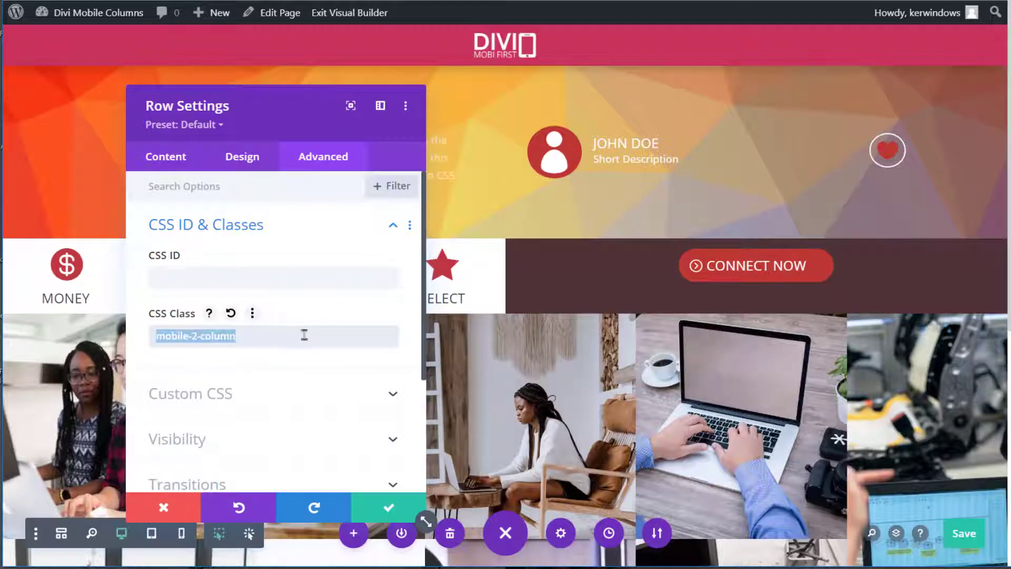
{"action": "left_click", "coordinate": [333, 334]}
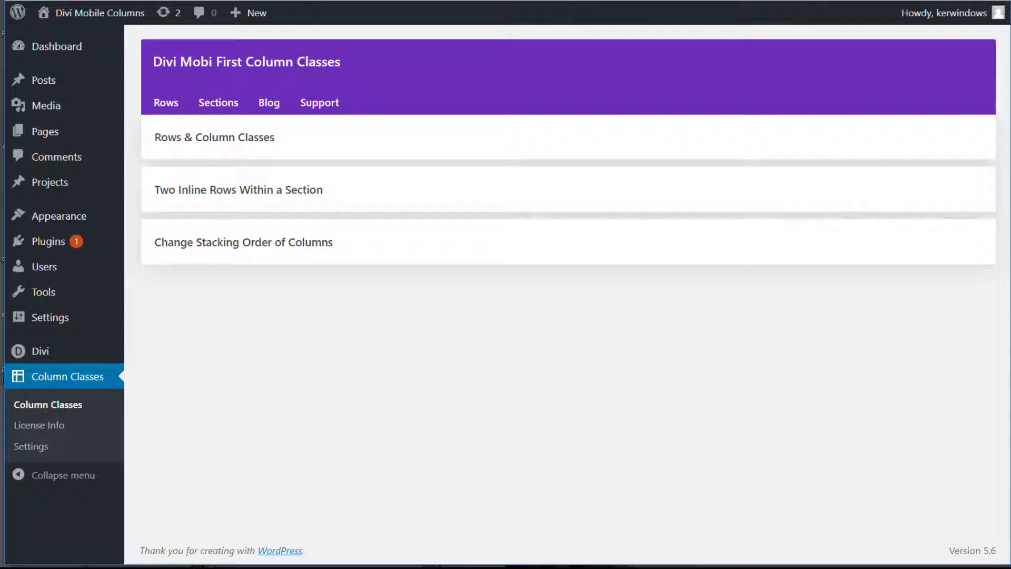
Copy mobile-2-column from the Rows & Column Classes reference, paste it over the profile row's CSS class, and save the row settings
{"action": "left_click", "coordinate": [414, 138]}
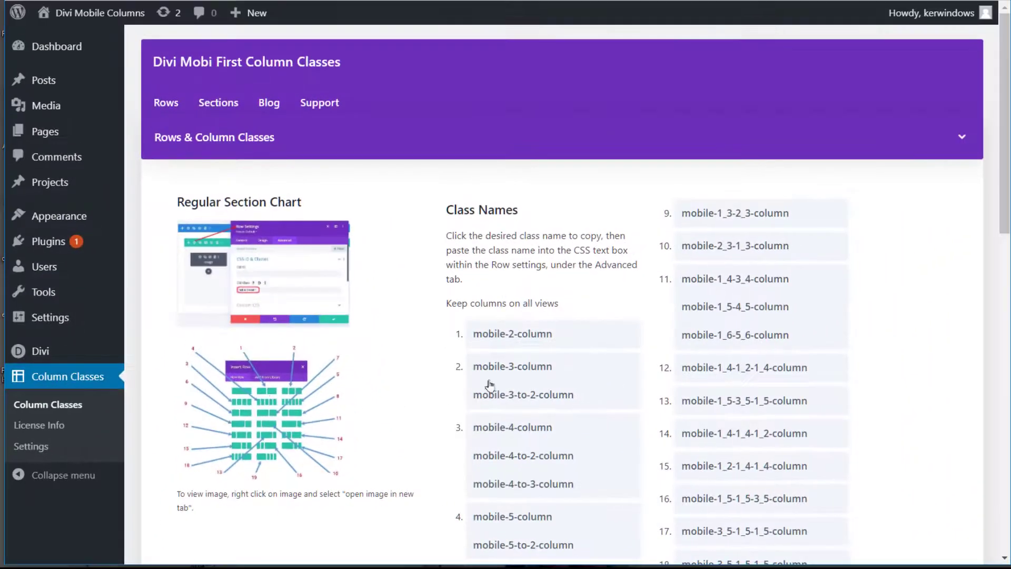
{"action": "left_click", "coordinate": [540, 338]}
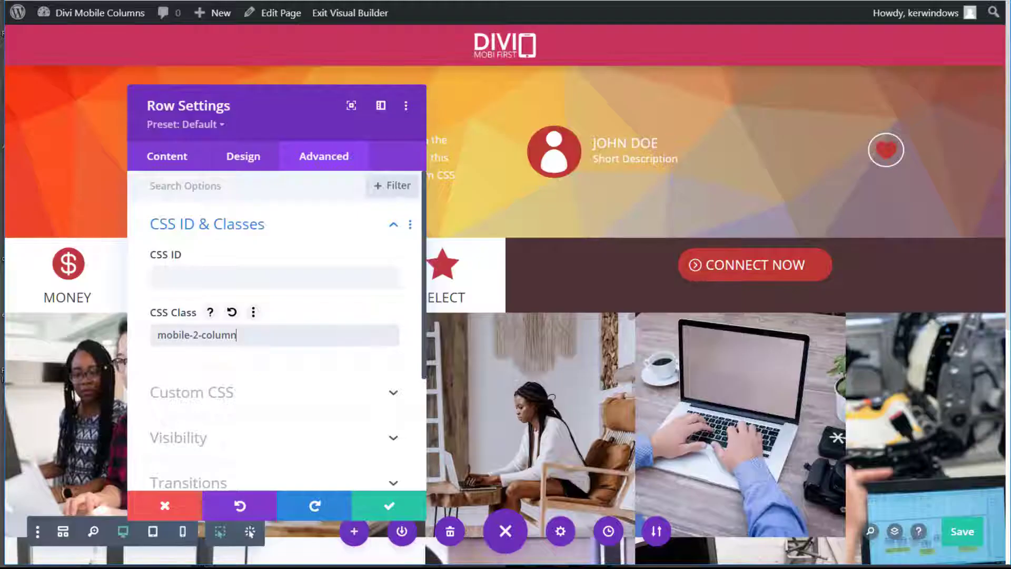
{"action": "left_click_drag", "start_coordinate": [262, 332], "coordinate": [137, 342]}
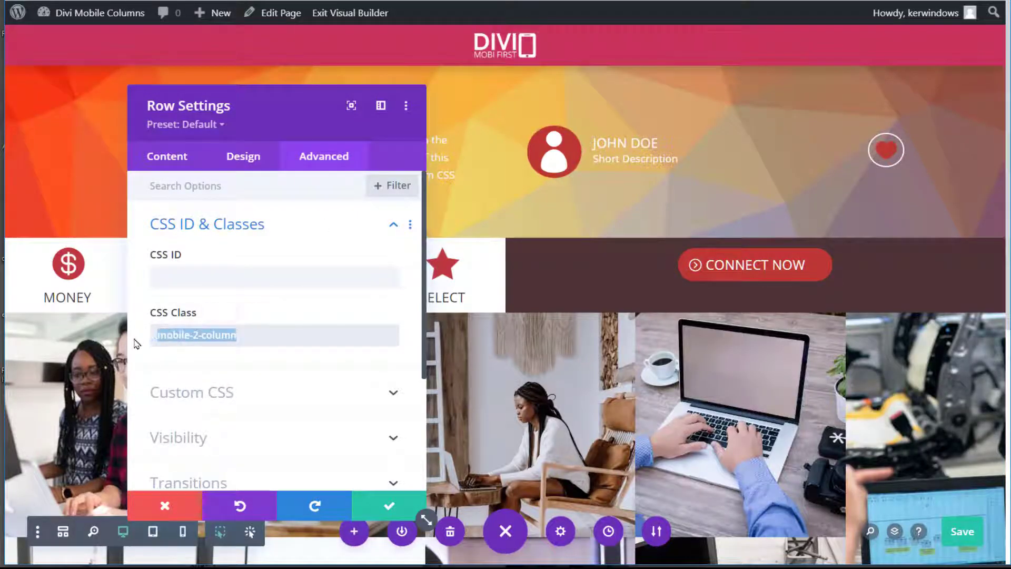
{"action": "key", "text": "BackSpace"}
{"action": "key", "text": "ctrl+v"}
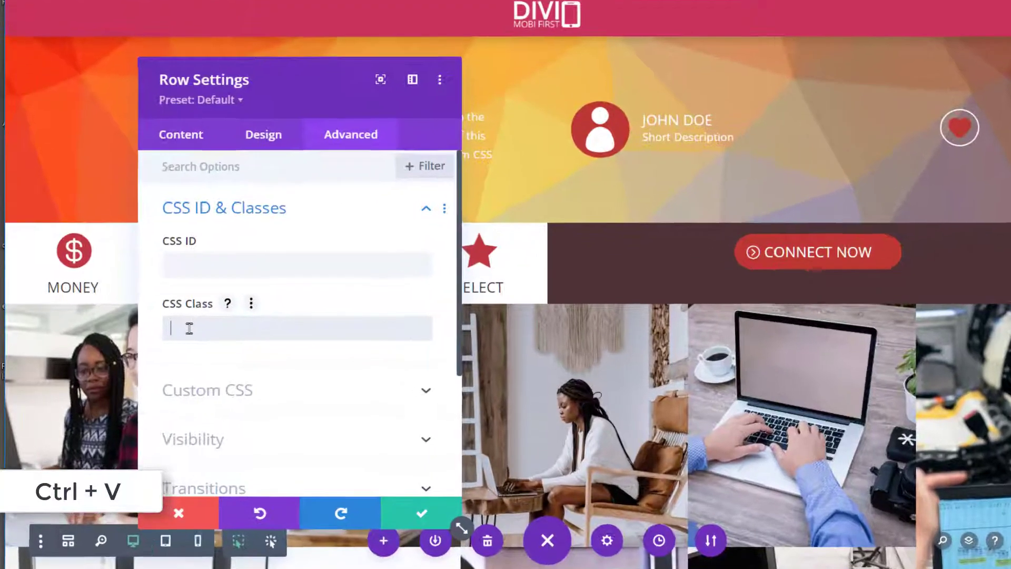
{"action": "key", "text": "ctrl+v"}
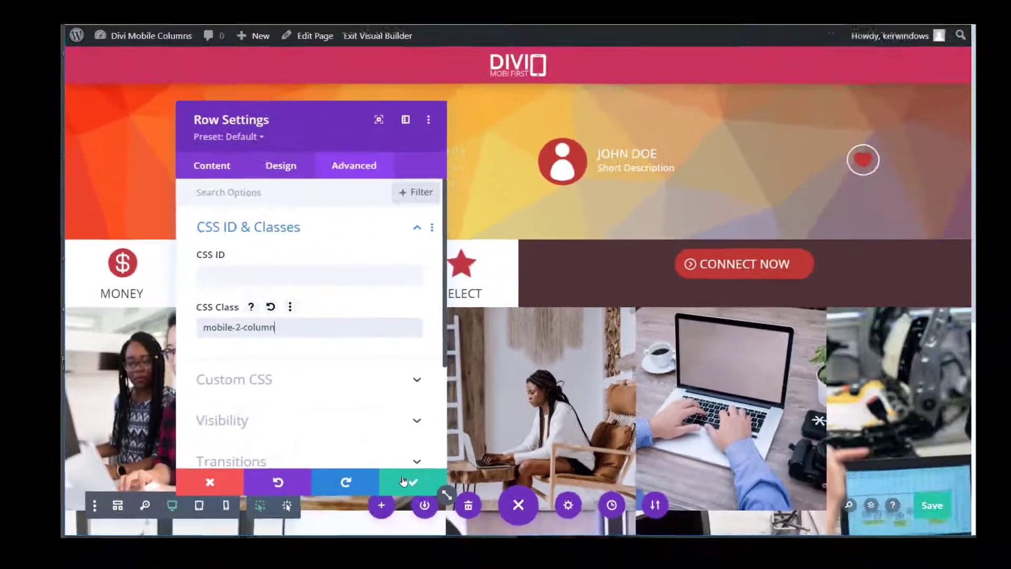
{"action": "left_click", "coordinate": [403, 480]}
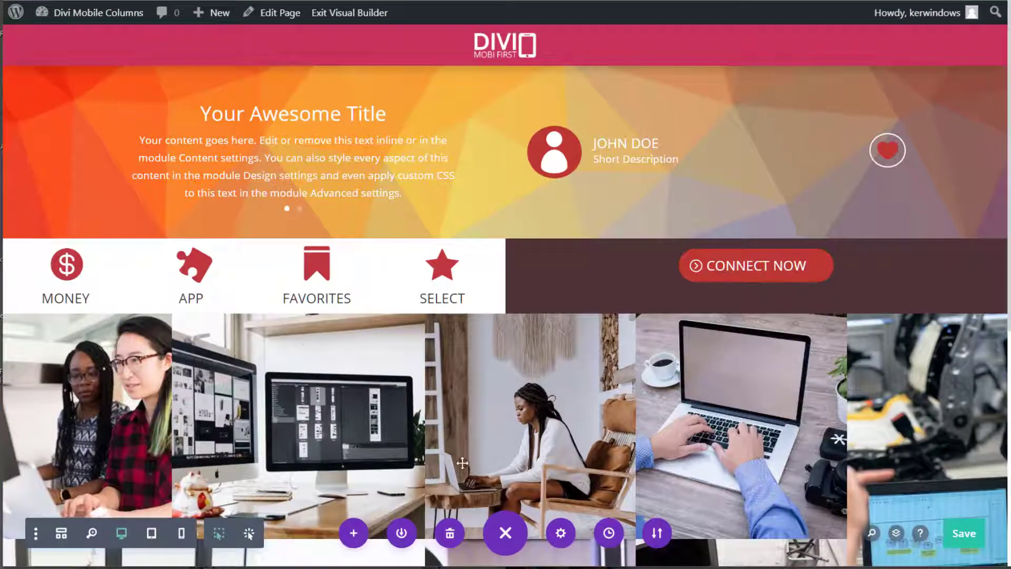
View the column structures of the four-icon row and the Connect Now row, closing each row's settings without changes
{"action": "mouse_move", "coordinate": [195, 265]}
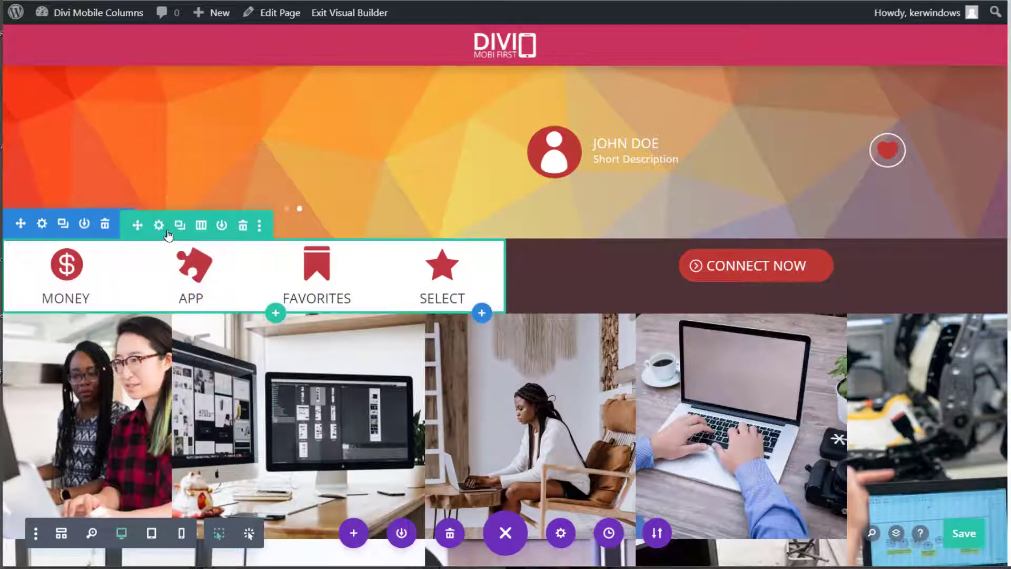
{"action": "mouse_move", "coordinate": [602, 251]}
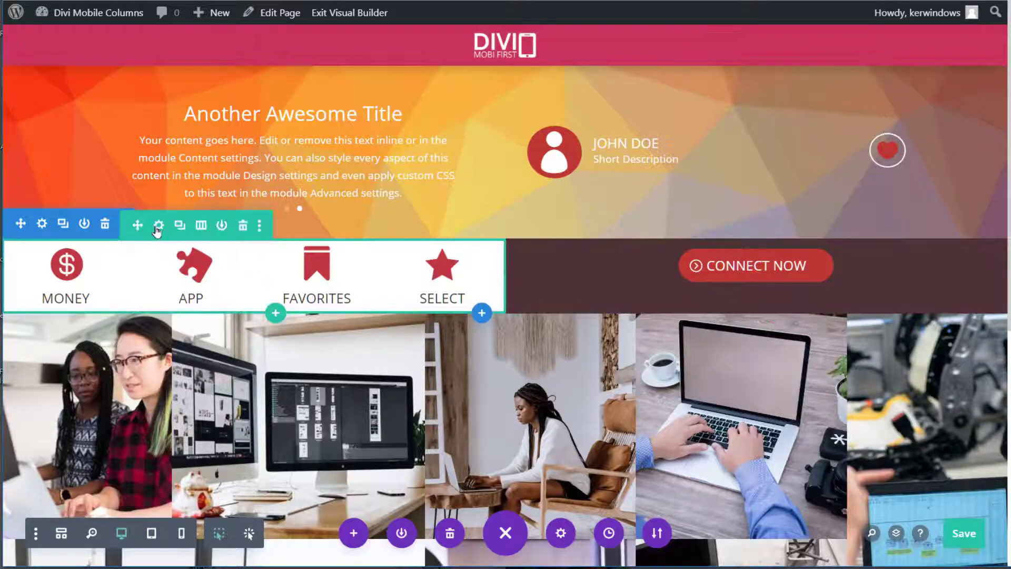
{"action": "left_click", "coordinate": [159, 225]}
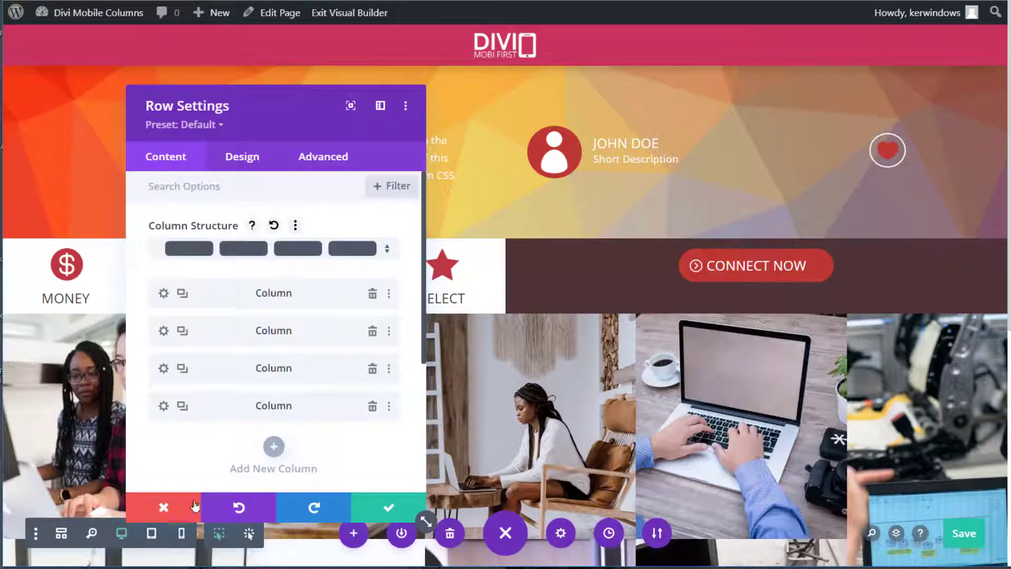
{"action": "left_click", "coordinate": [194, 505]}
{"action": "mouse_move", "coordinate": [605, 232]}
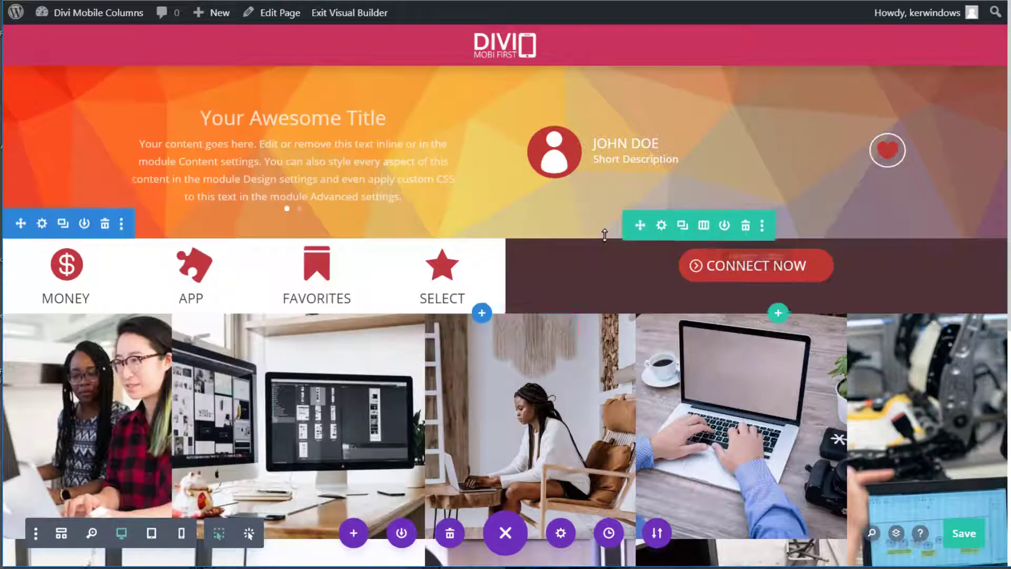
{"action": "left_click", "coordinate": [661, 227]}
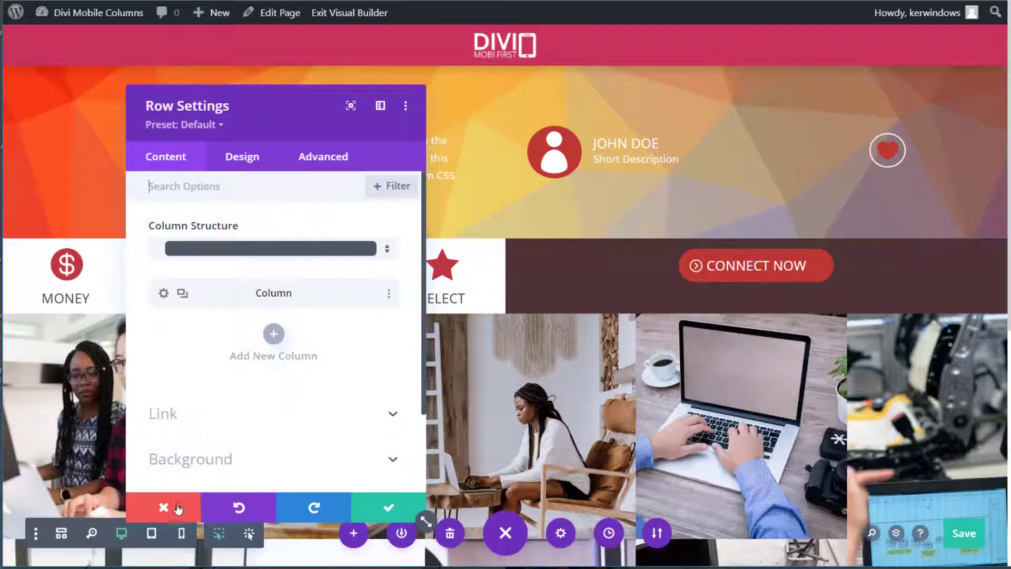
{"action": "left_click", "coordinate": [178, 508]}
Open the settings of the section holding the icon and Connect Now rows and inspect its margin and padding
{"action": "mouse_move", "coordinate": [58, 258]}
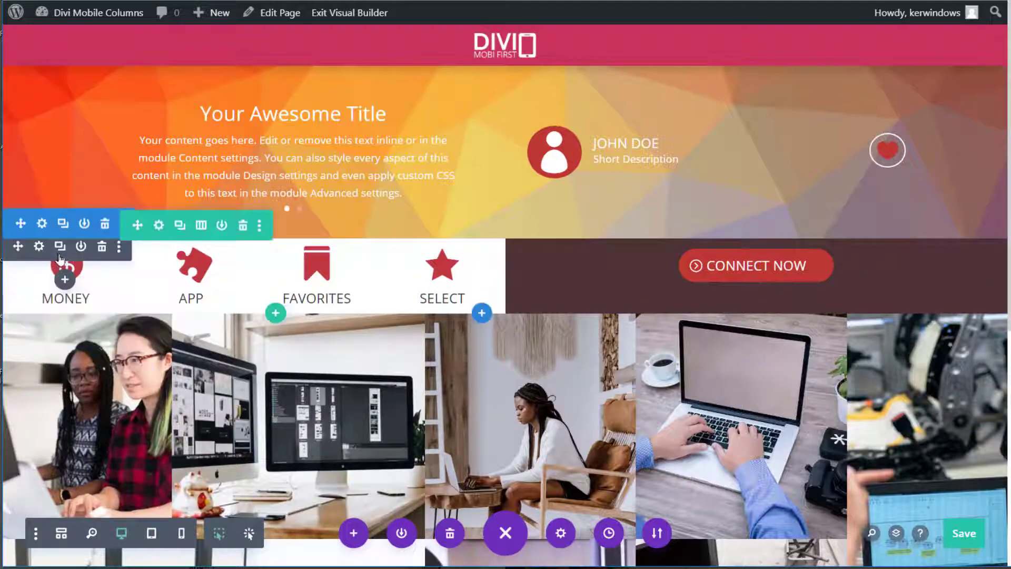
{"action": "left_click", "coordinate": [43, 225]}
{"action": "left_click", "coordinate": [245, 169]}
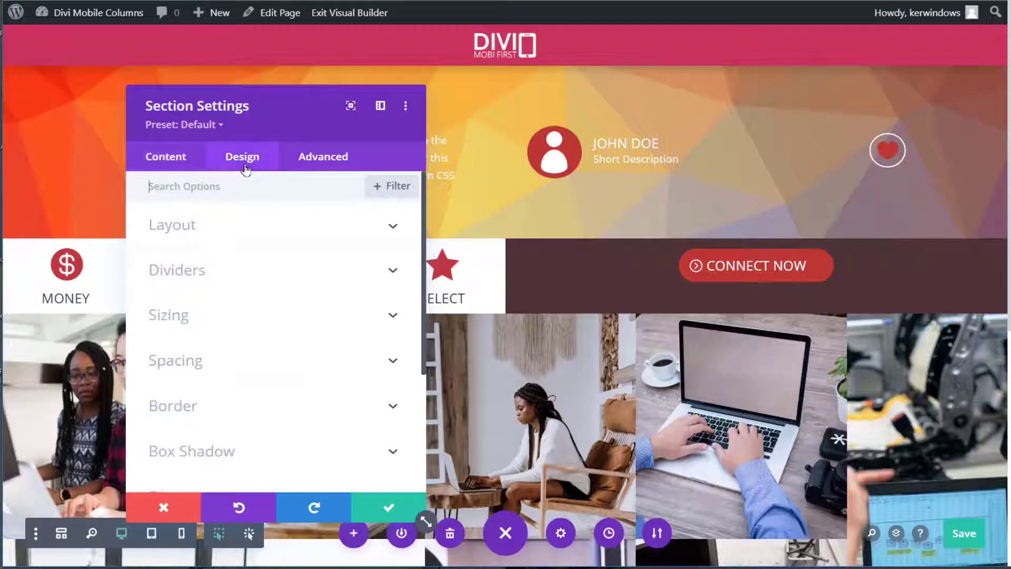
{"action": "left_click", "coordinate": [231, 359]}
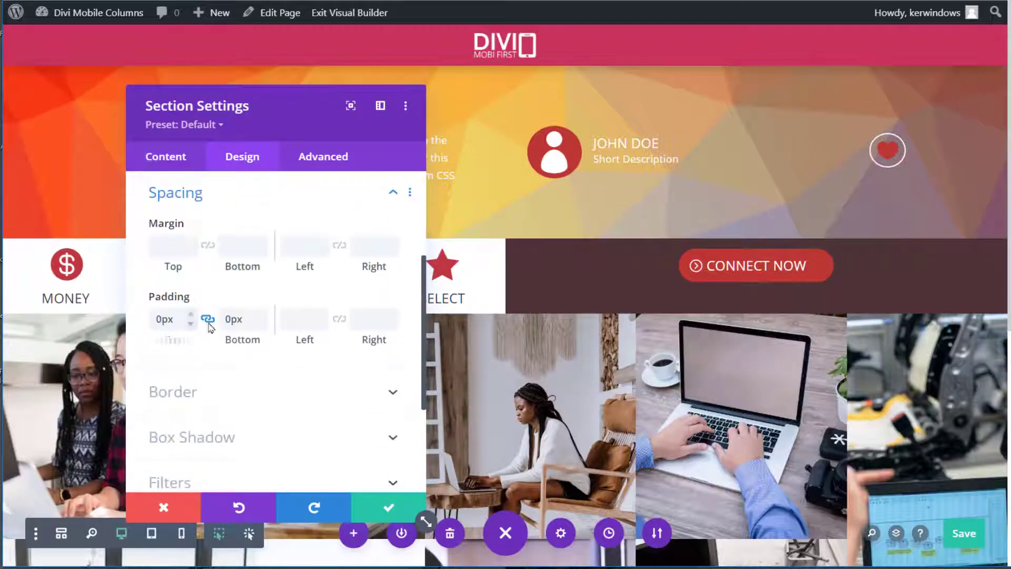
Inspect the CSS class assigned to the section holding the icon and Connect Now rows, and close its settings
{"action": "left_click", "coordinate": [330, 169]}
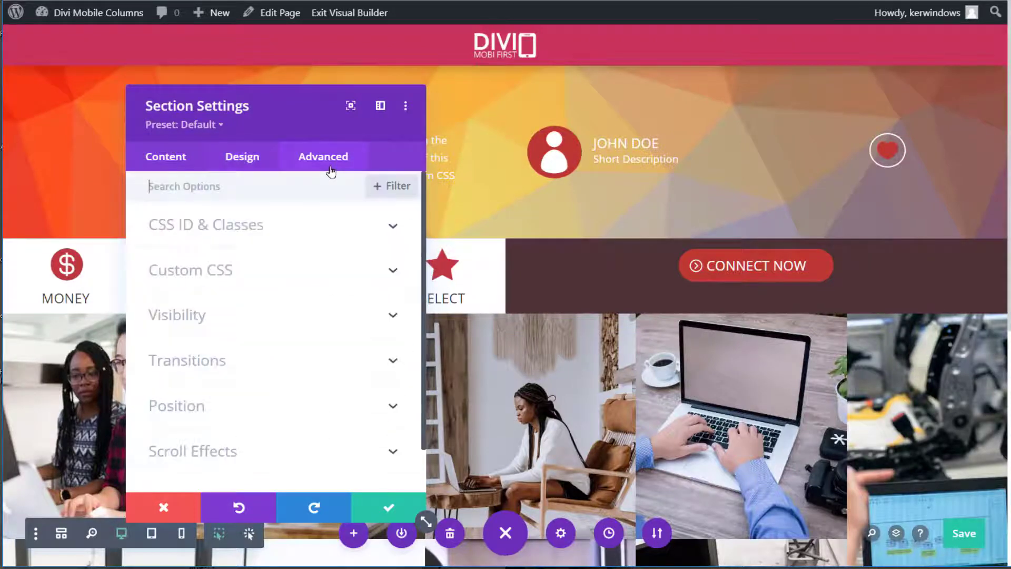
{"action": "left_click", "coordinate": [305, 224]}
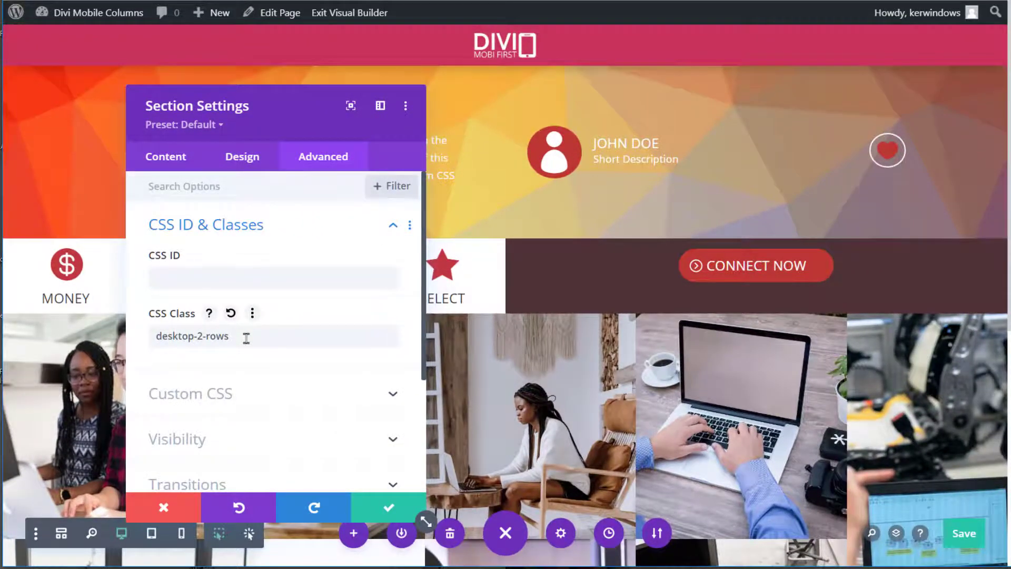
{"action": "left_click", "coordinate": [388, 507]}
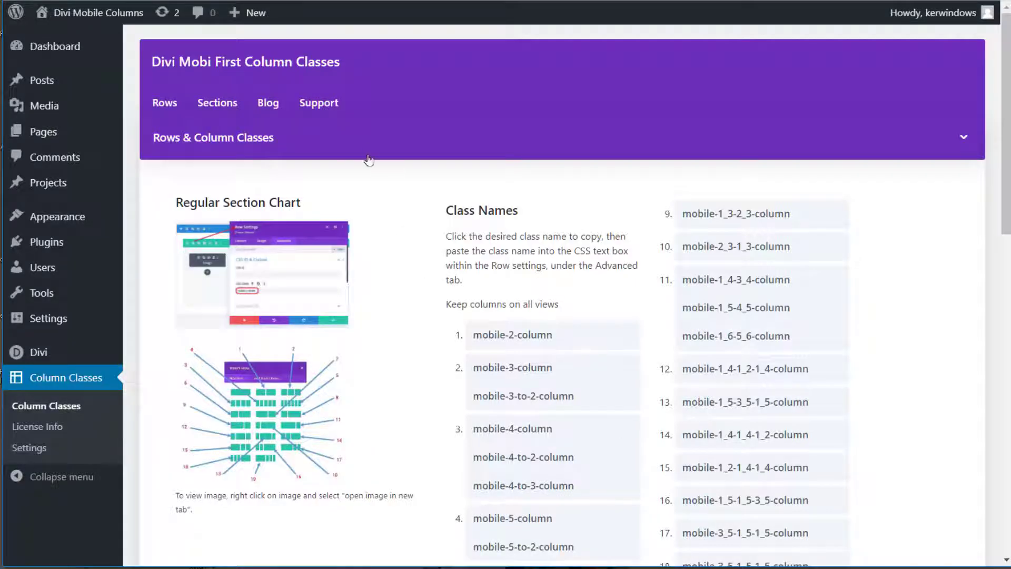
Collapse Rows & Column Classes in the column classes reference and review the class names under Two Inline Rows Within a Section
{"action": "left_click", "coordinate": [368, 146]}
{"action": "left_click", "coordinate": [368, 201]}
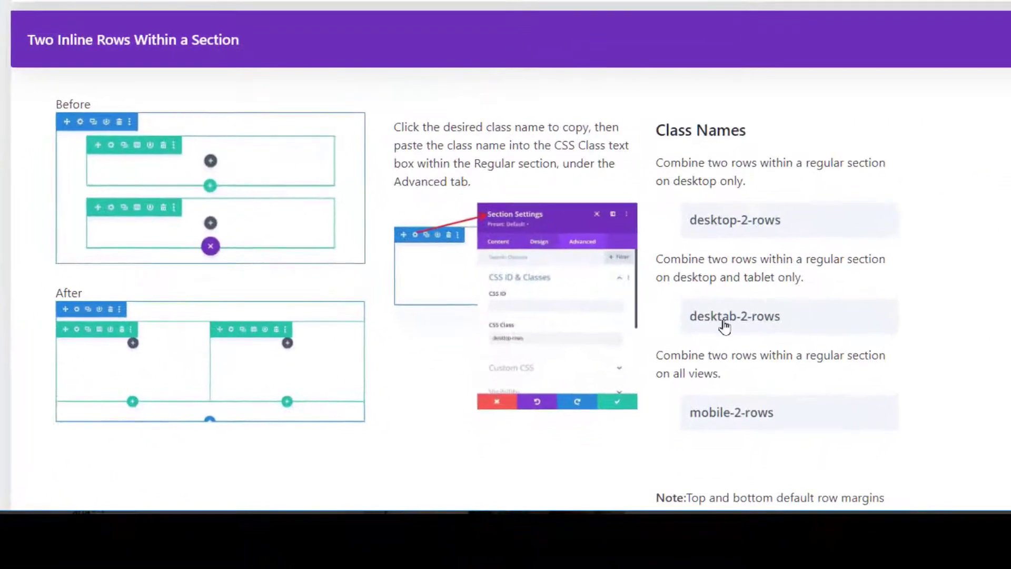
{"action": "scroll", "coordinate": [796, 232], "scroll_direction": "down", "scroll_amount": 2}
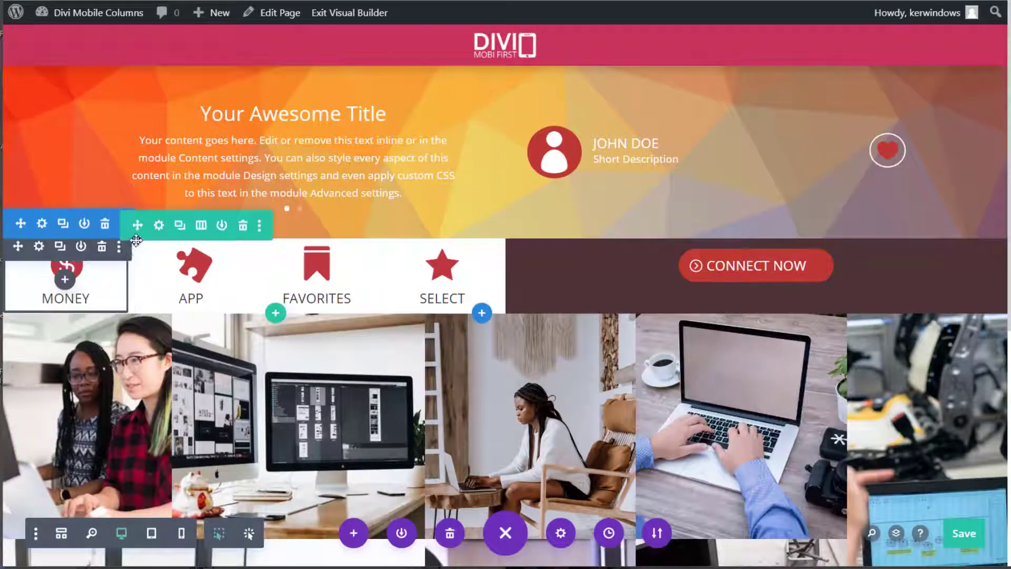
Check the four-icon row's column structure, and examine the MONEY blurb's icon font size for desktop, tablet and phone
{"action": "left_click", "coordinate": [159, 228]}
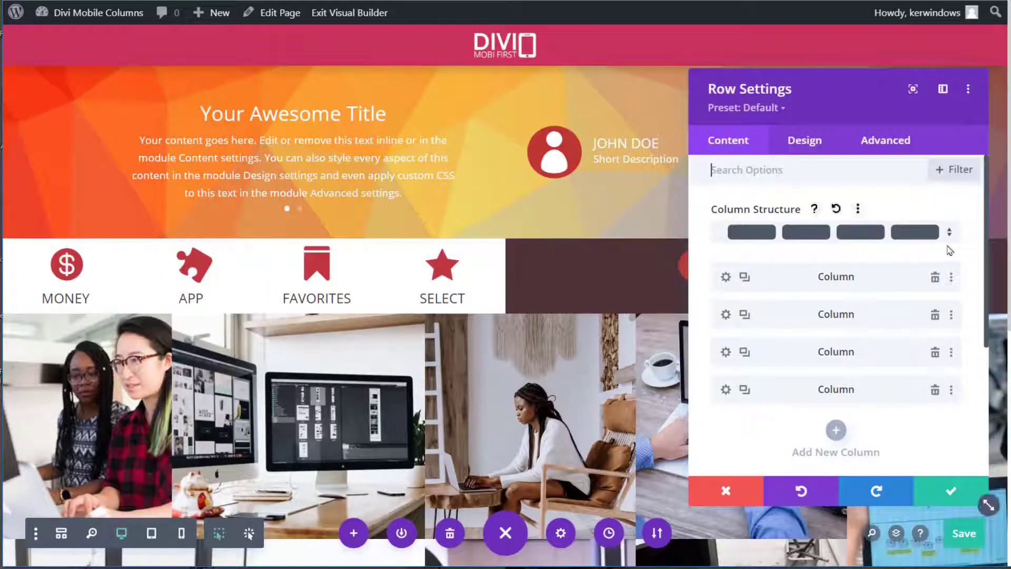
{"action": "left_click", "coordinate": [948, 491]}
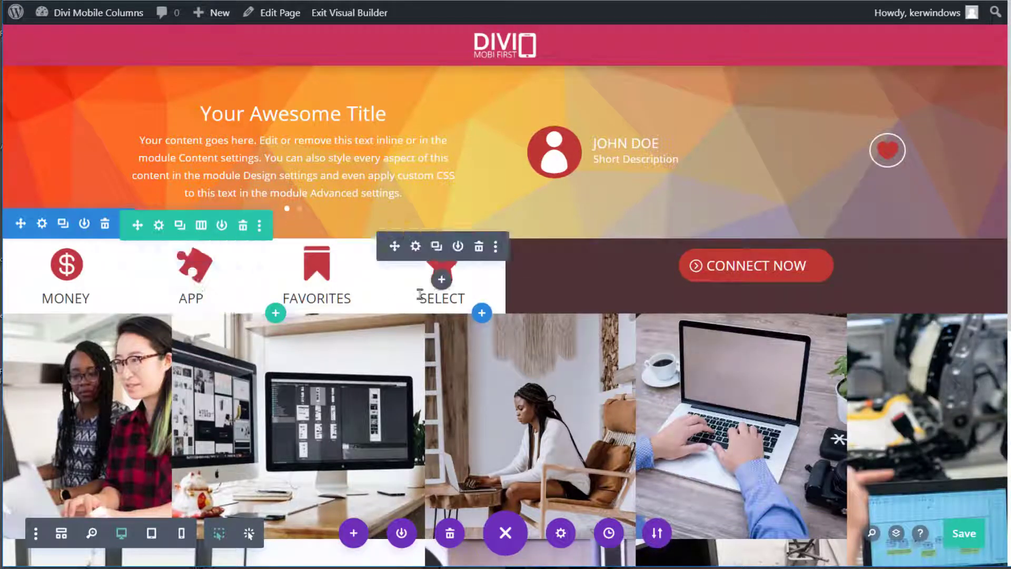
{"action": "left_click", "coordinate": [40, 245]}
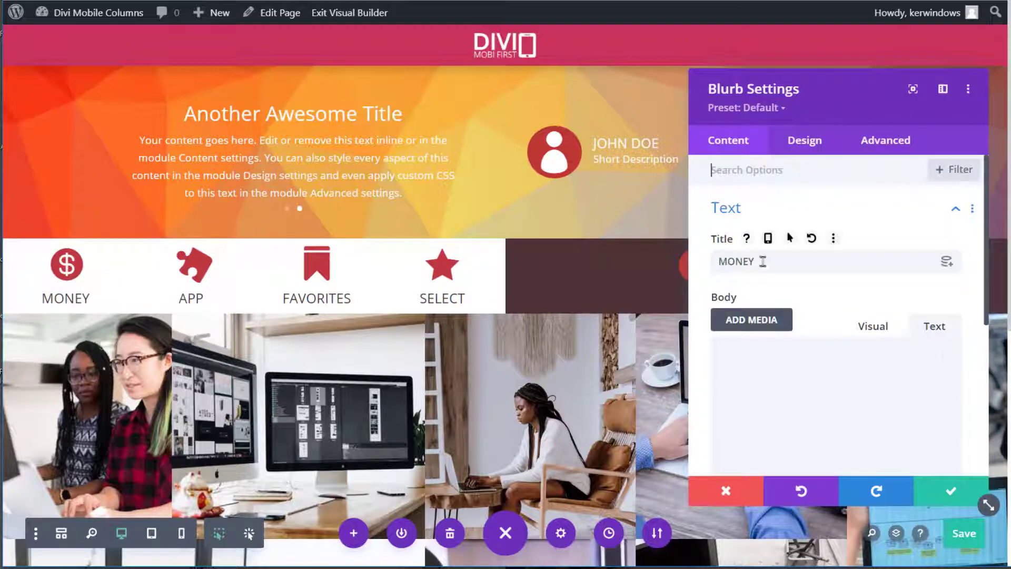
{"action": "left_click", "coordinate": [799, 150]}
{"action": "left_click", "coordinate": [783, 209]}
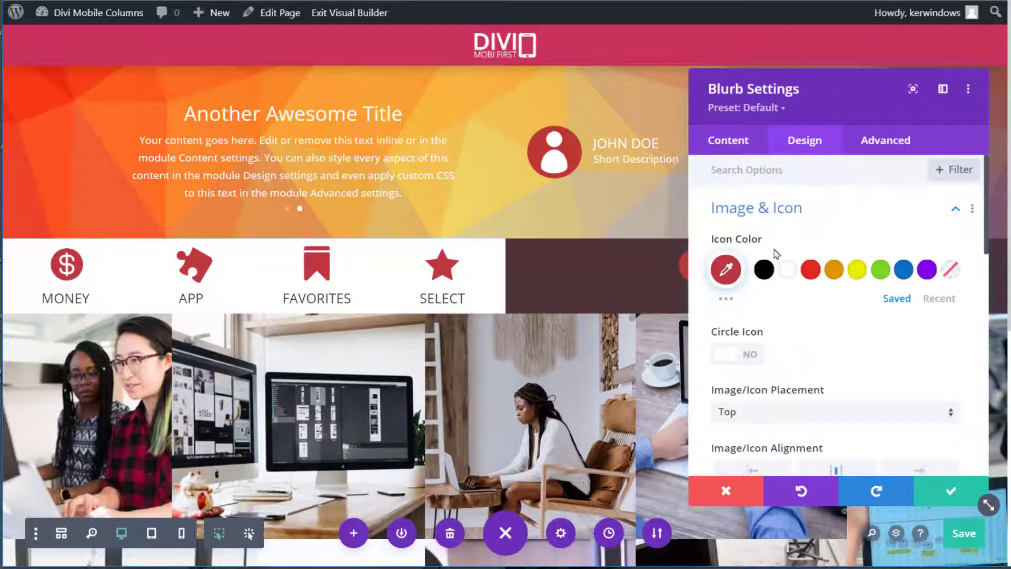
{"action": "scroll", "coordinate": [774, 263], "scroll_direction": "down", "scroll_amount": 2}
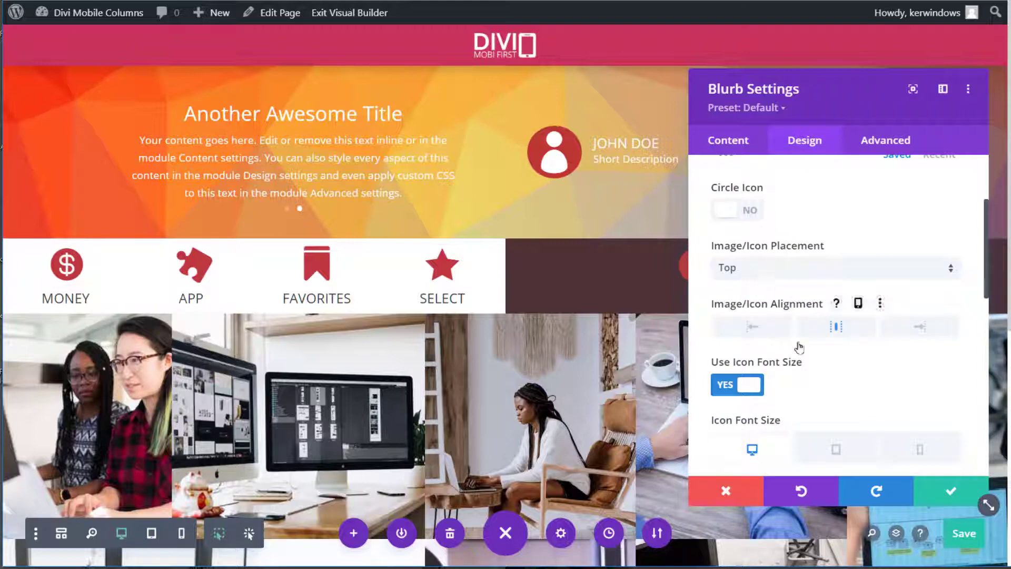
{"action": "scroll", "coordinate": [751, 387], "scroll_direction": "down", "scroll_amount": 3}
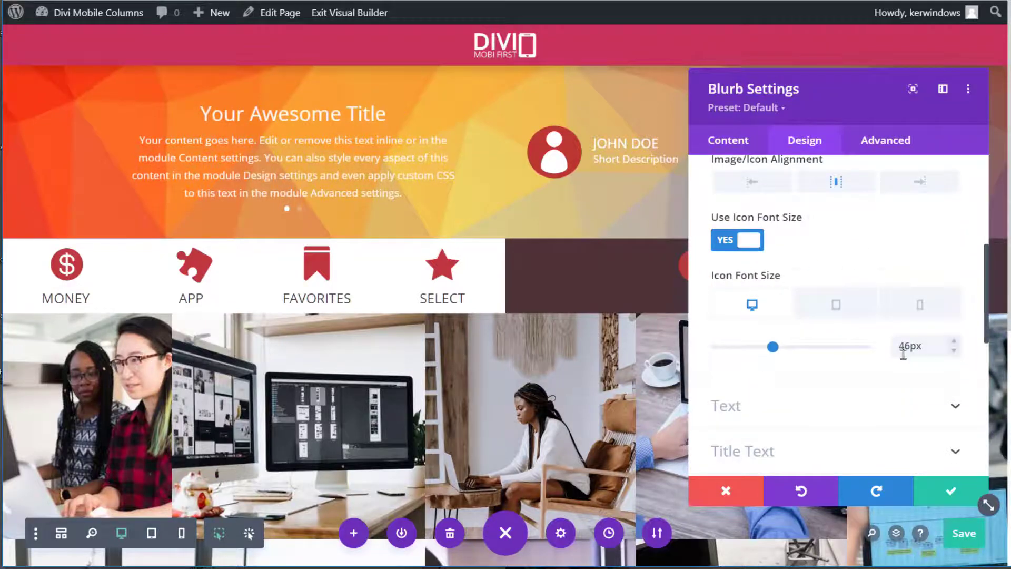
{"action": "left_click", "coordinate": [837, 305]}
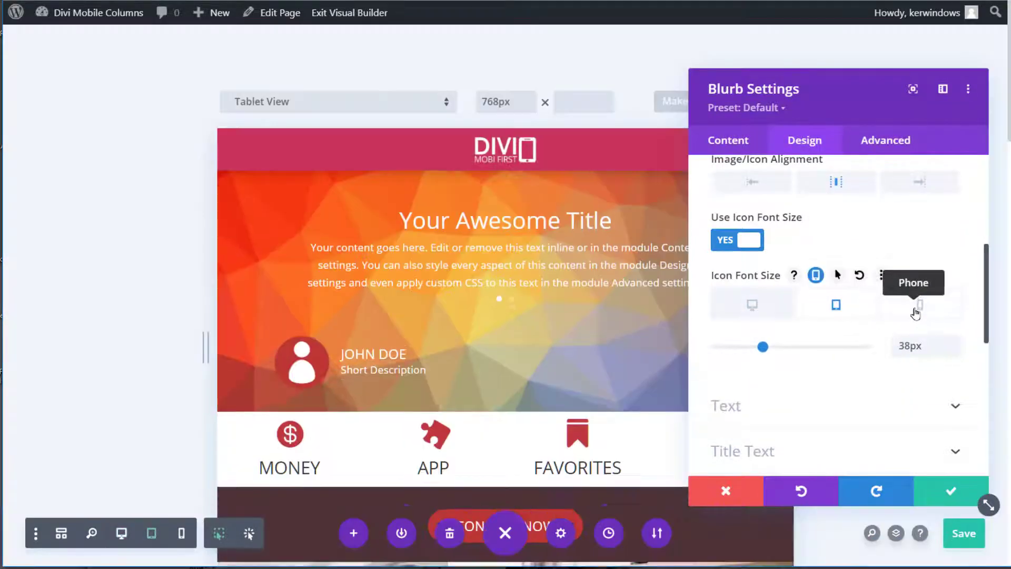
{"action": "left_click", "coordinate": [916, 309]}
Inspect the MONEY blurb's spacing and its Blurb Title custom CSS, and close the blurb's settings
{"action": "scroll", "coordinate": [917, 312], "scroll_direction": "down", "scroll_amount": 6}
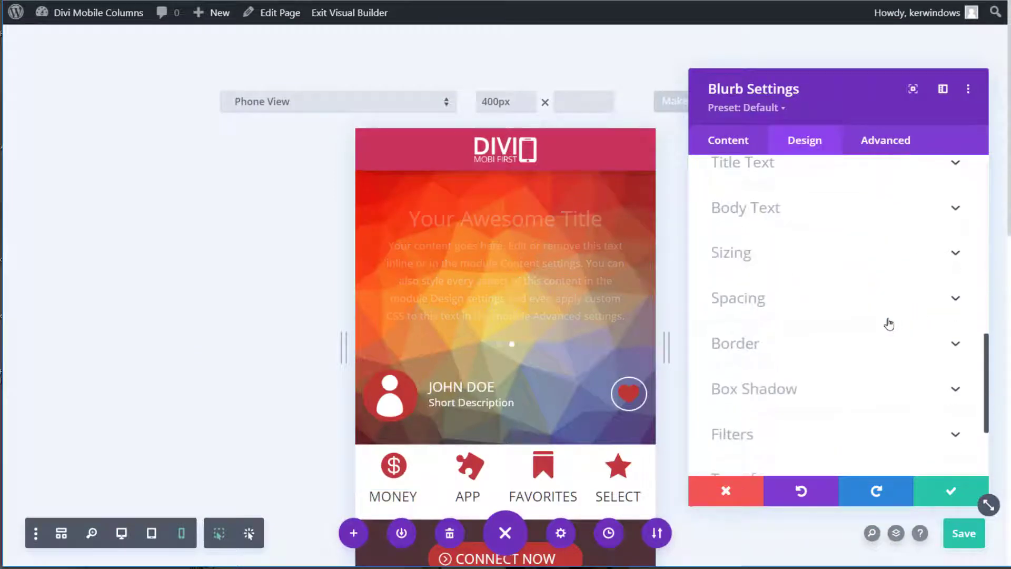
{"action": "left_click", "coordinate": [837, 307]}
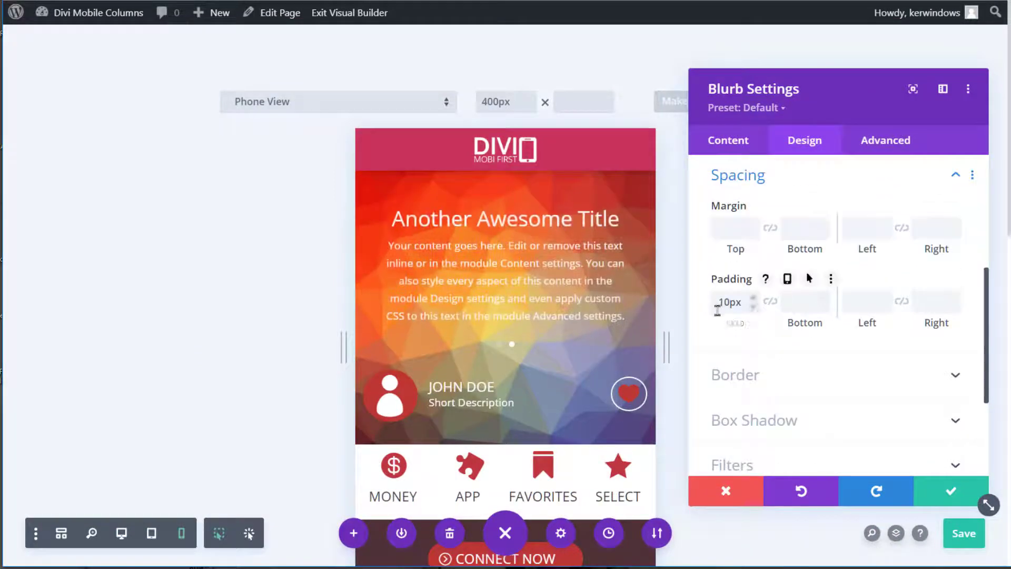
{"action": "left_click", "coordinate": [878, 150]}
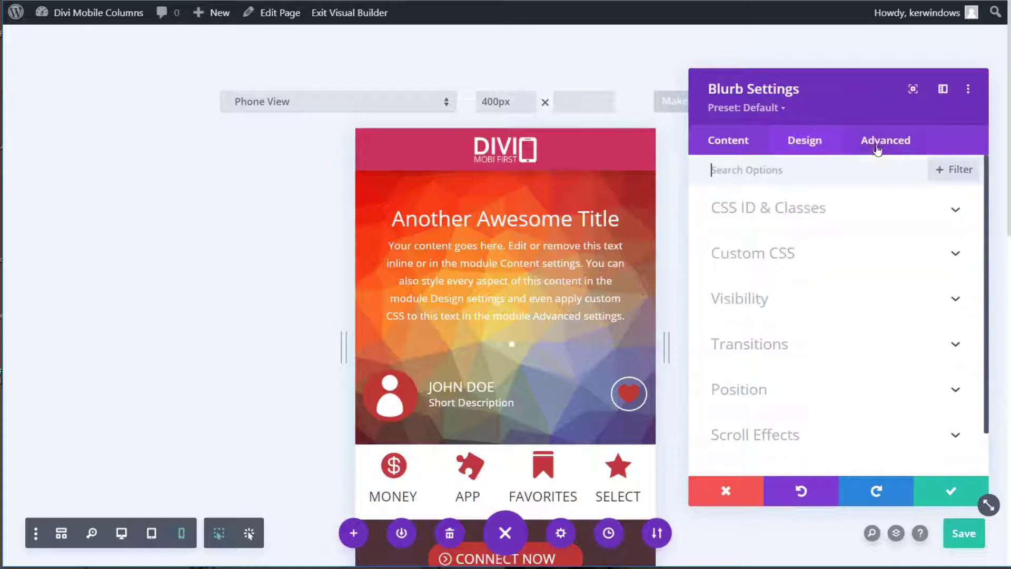
{"action": "left_click", "coordinate": [815, 249]}
{"action": "scroll", "coordinate": [779, 263], "scroll_direction": "down", "scroll_amount": 8}
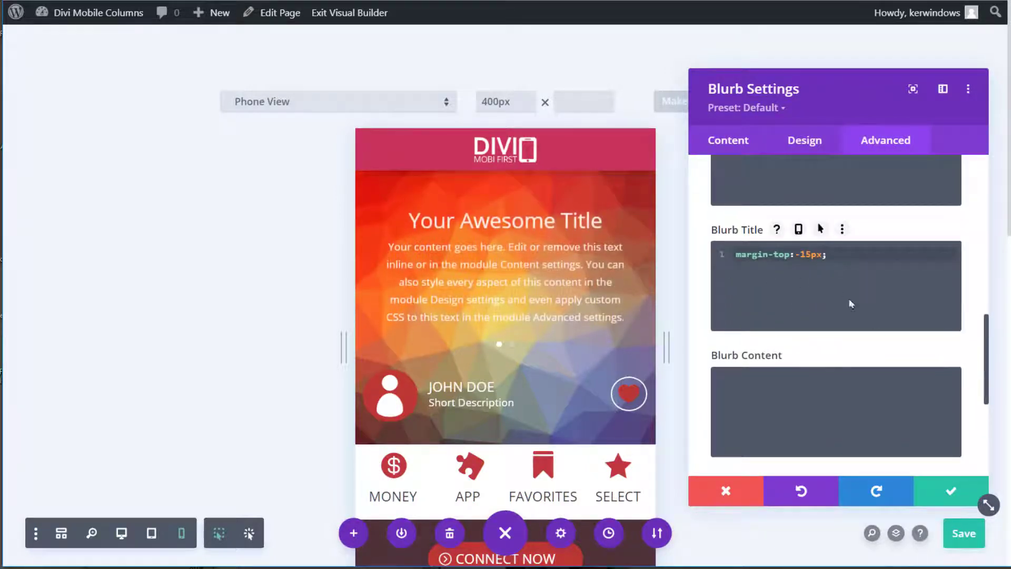
{"action": "left_click", "coordinate": [942, 497]}
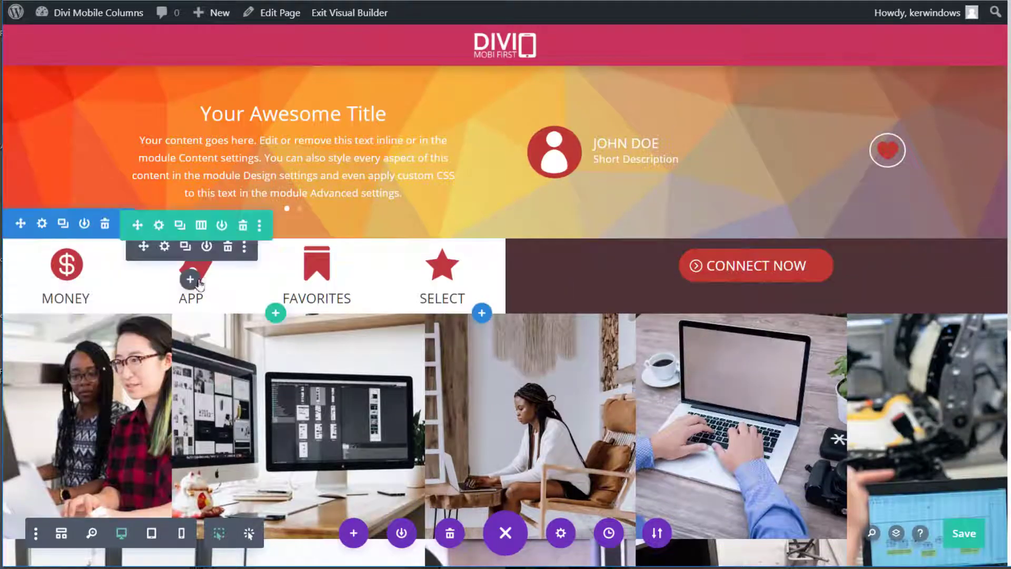
Inspect the custom CSS on the APP blurb's image and title, and close the blurb's settings
{"action": "left_click", "coordinate": [164, 246]}
{"action": "left_click", "coordinate": [879, 141]}
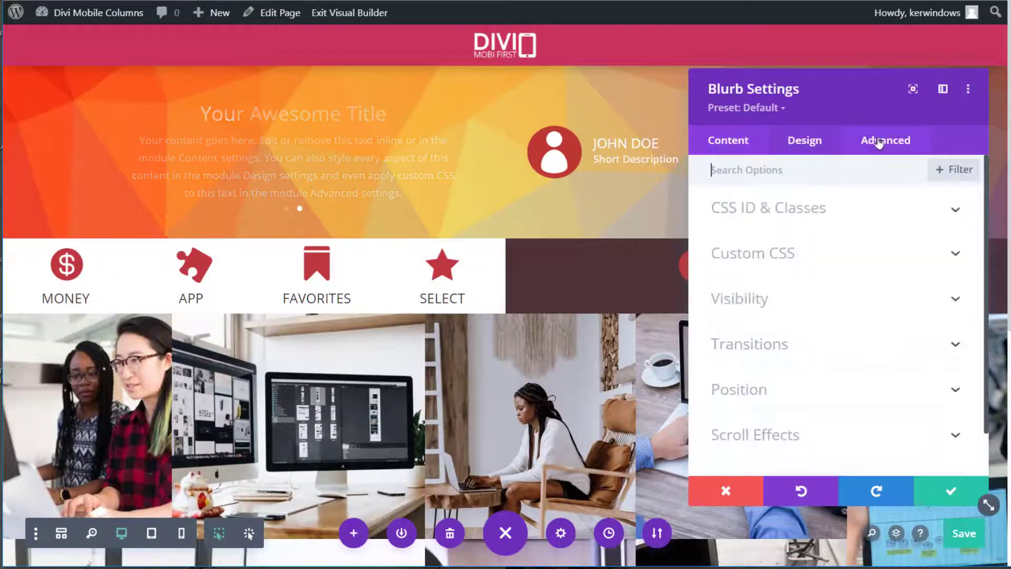
{"action": "left_click", "coordinate": [820, 252]}
{"action": "scroll", "coordinate": [820, 279], "scroll_direction": "down", "scroll_amount": 4}
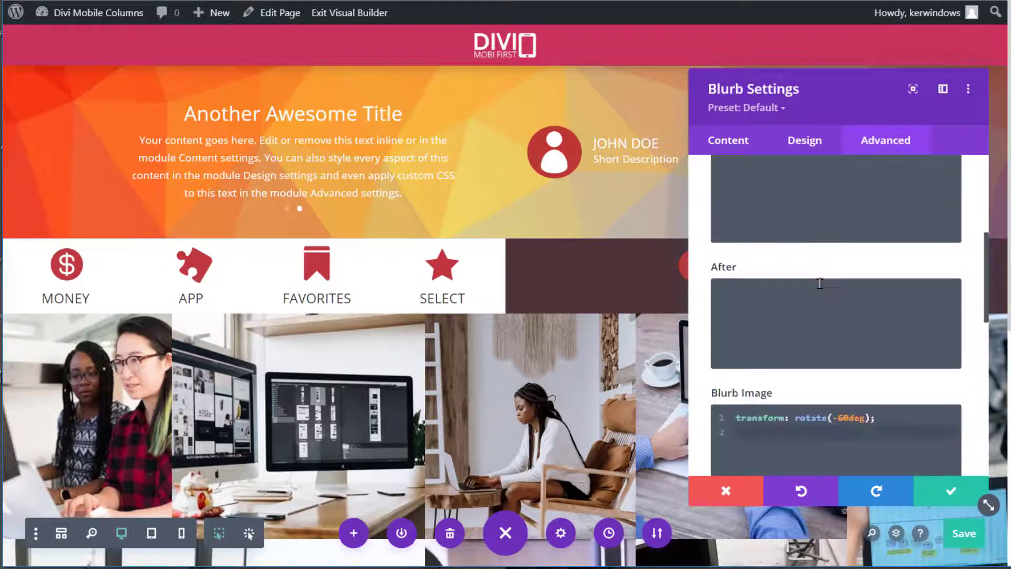
{"action": "scroll", "coordinate": [820, 282], "scroll_direction": "down", "scroll_amount": 3}
{"action": "mouse_move", "coordinate": [881, 292]}
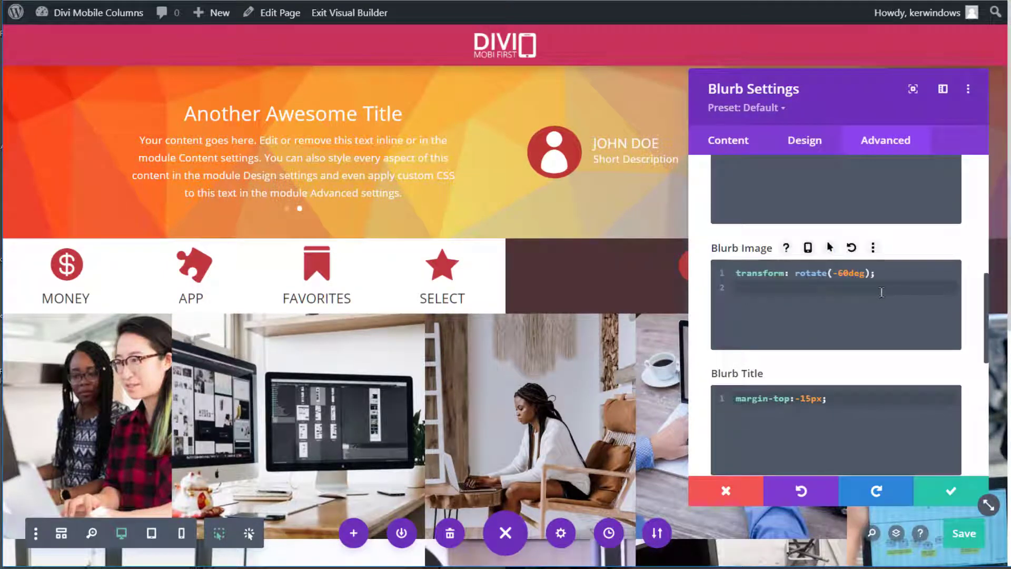
{"action": "left_click", "coordinate": [951, 491]}
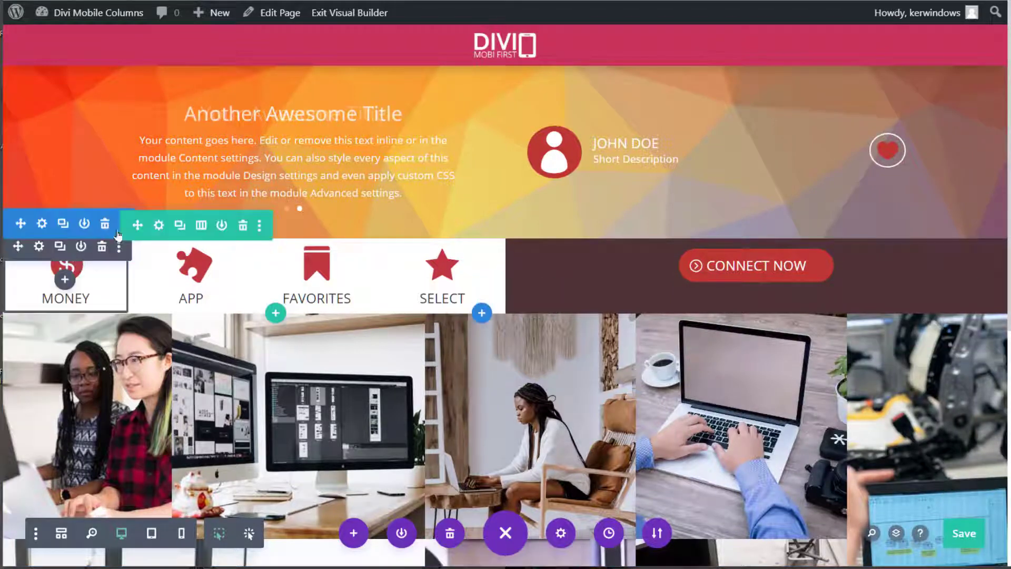
Inspect the CSS class assigned to the four-icon row, and close the row's settings
{"action": "left_click", "coordinate": [157, 232]}
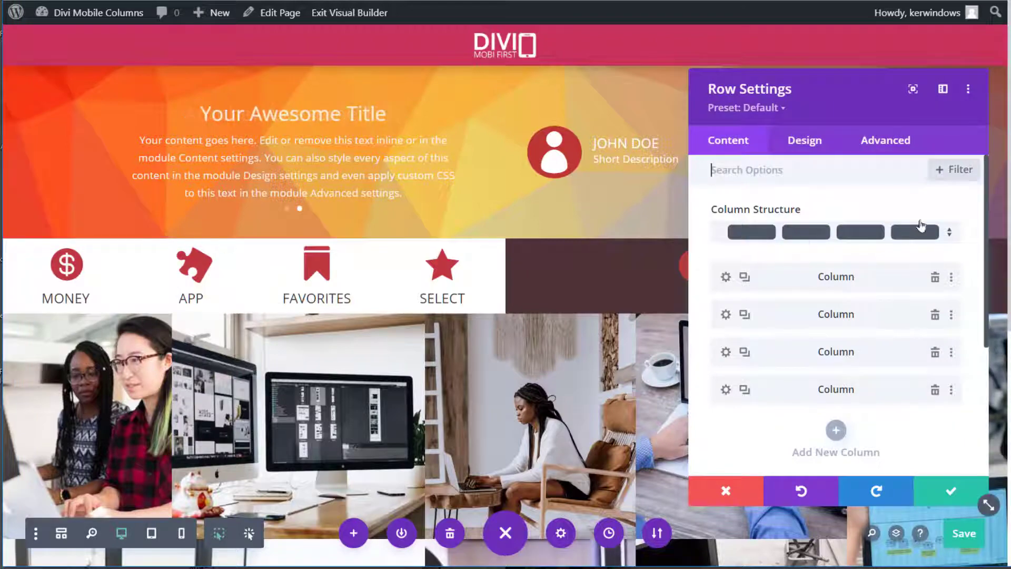
{"action": "left_click", "coordinate": [888, 150]}
{"action": "left_click", "coordinate": [853, 206]}
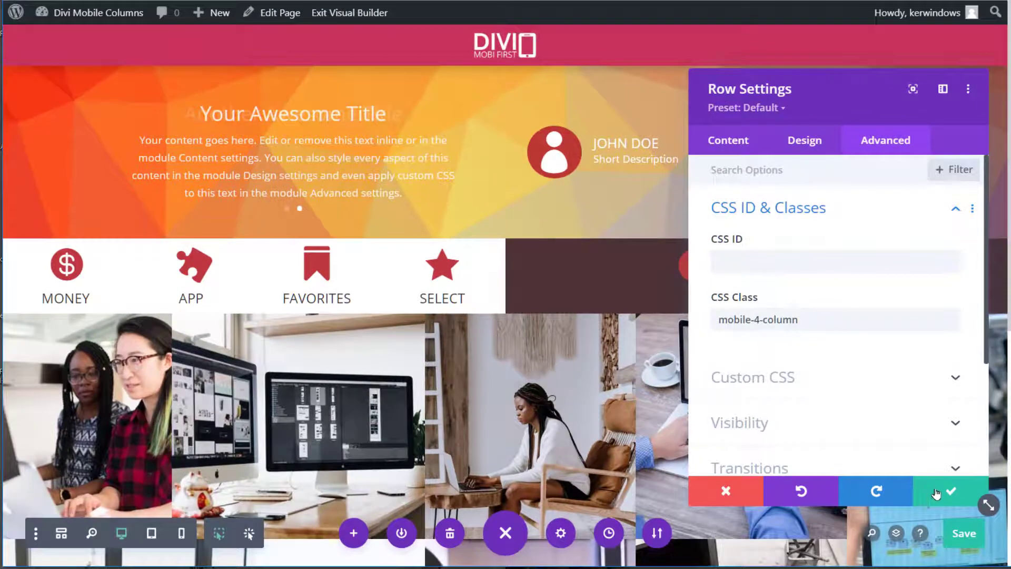
{"action": "left_click", "coordinate": [936, 493]}
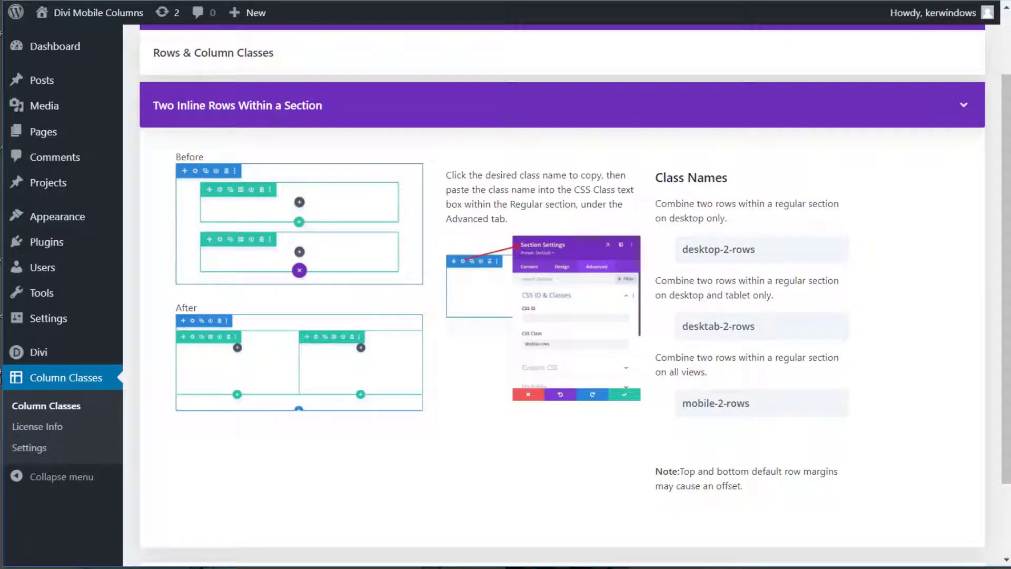
Collapse Two Inline Rows Within a Section in the column classes reference and review the class names under Rows & Column Classes
{"action": "left_click", "coordinate": [375, 97]}
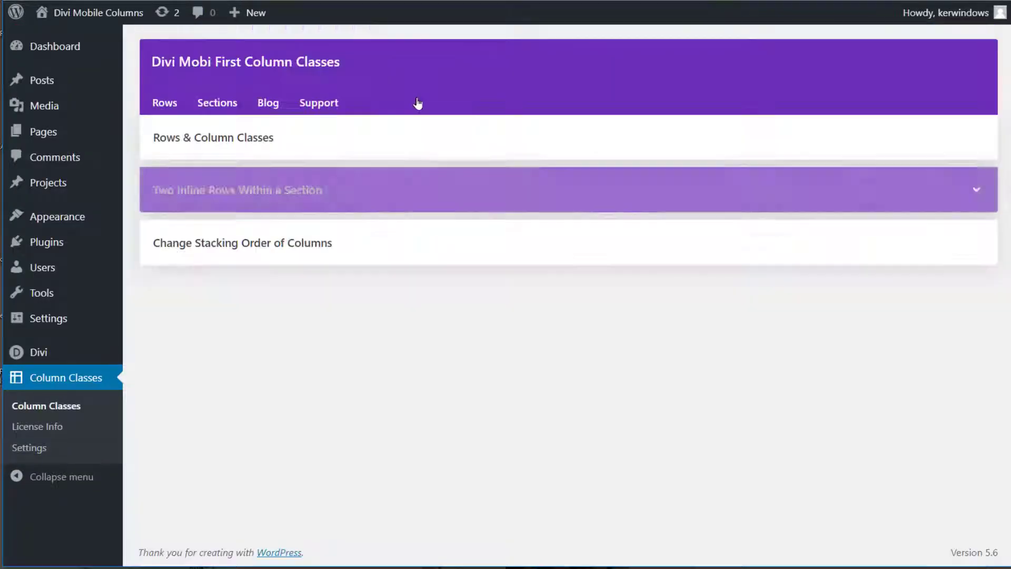
{"action": "left_click", "coordinate": [428, 147]}
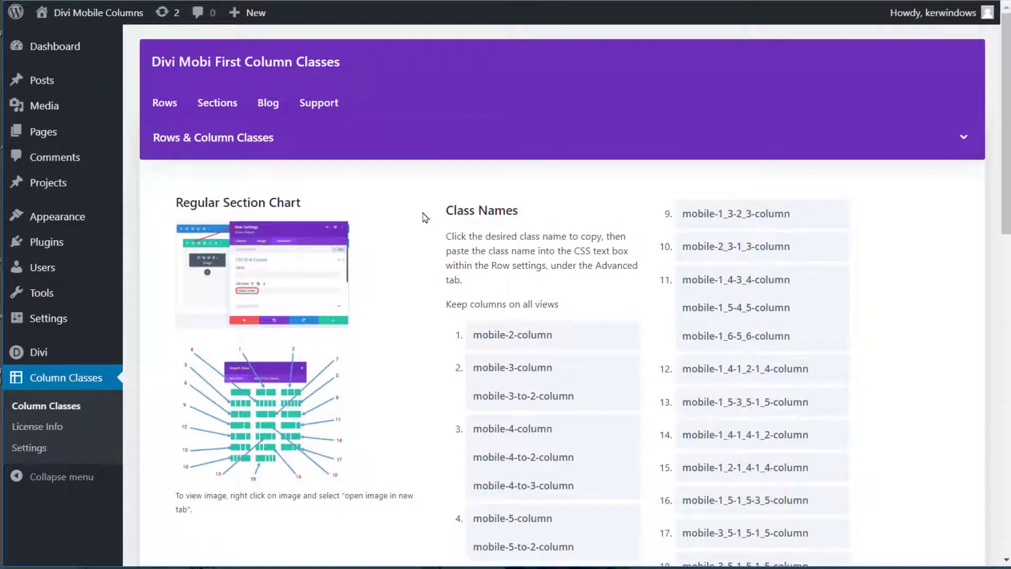
{"action": "scroll", "coordinate": [424, 219], "scroll_direction": "down", "scroll_amount": 3}
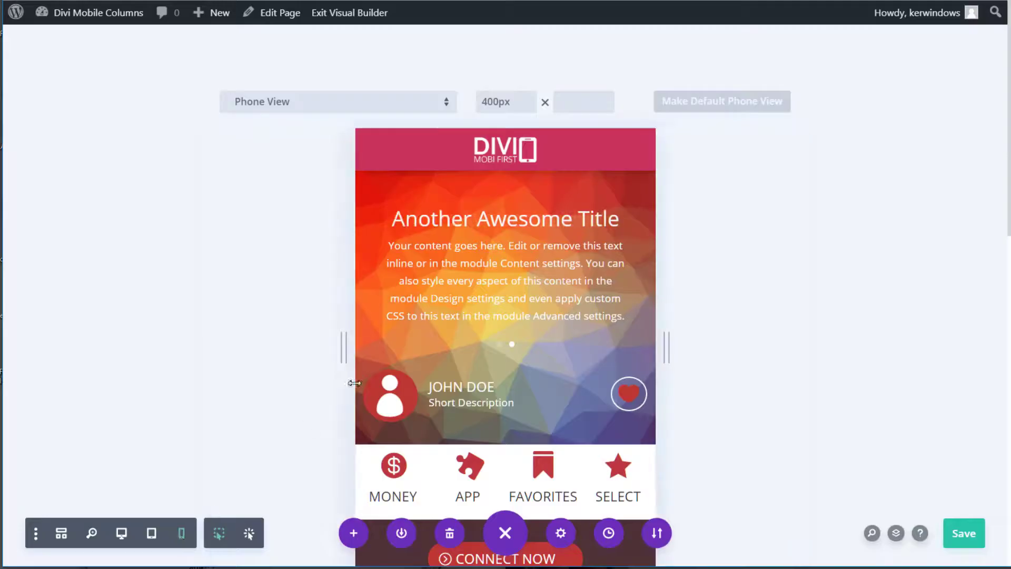
Try the CSS classes mobile-4-to-2-column and mobile-4-to-3-column on the four-icon row in phone view, and discard the changes
{"action": "scroll", "coordinate": [369, 383], "scroll_direction": "down", "scroll_amount": 5}
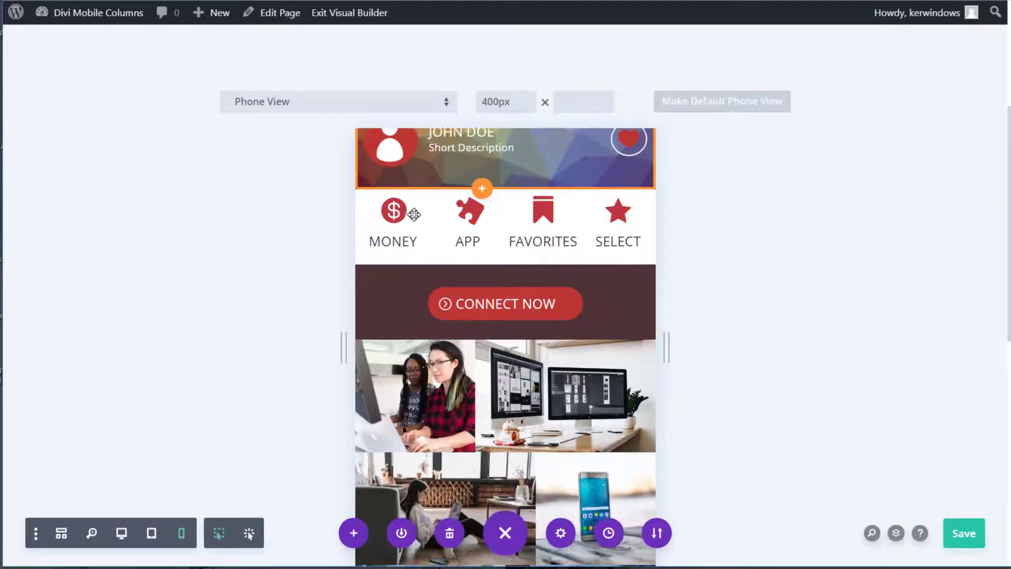
{"action": "left_click", "coordinate": [512, 177]}
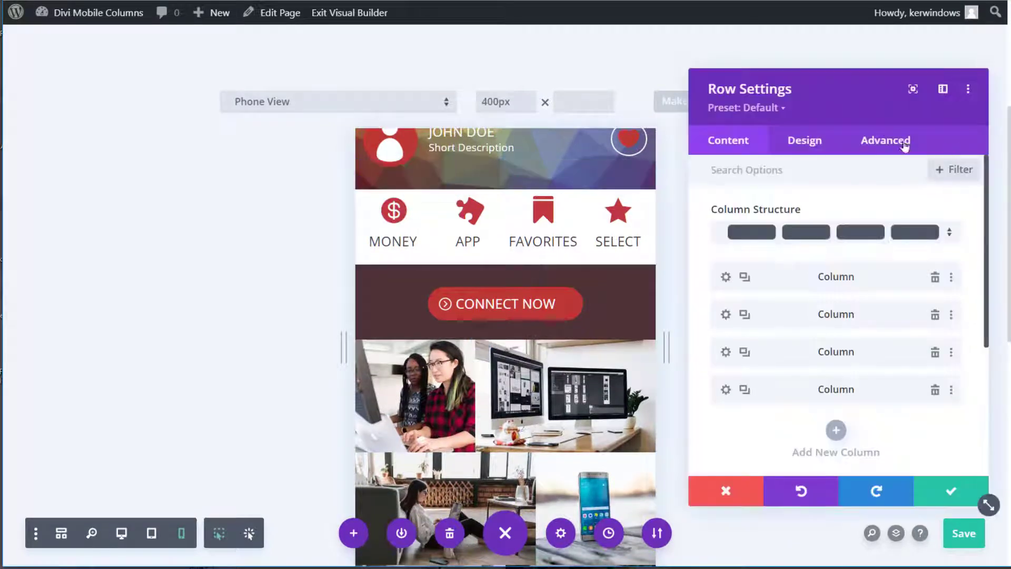
{"action": "left_click", "coordinate": [903, 144]}
{"action": "left_click", "coordinate": [874, 206]}
{"action": "left_click", "coordinate": [815, 306]}
{"action": "key", "text": "ctrl+a"}
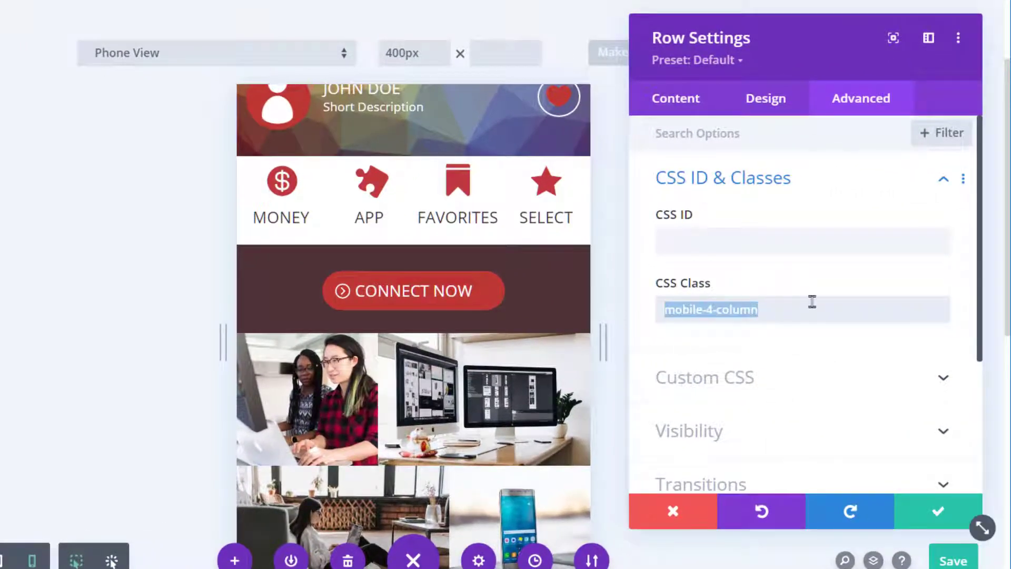
{"action": "type", "text": "mobile-4-to-2-column"}
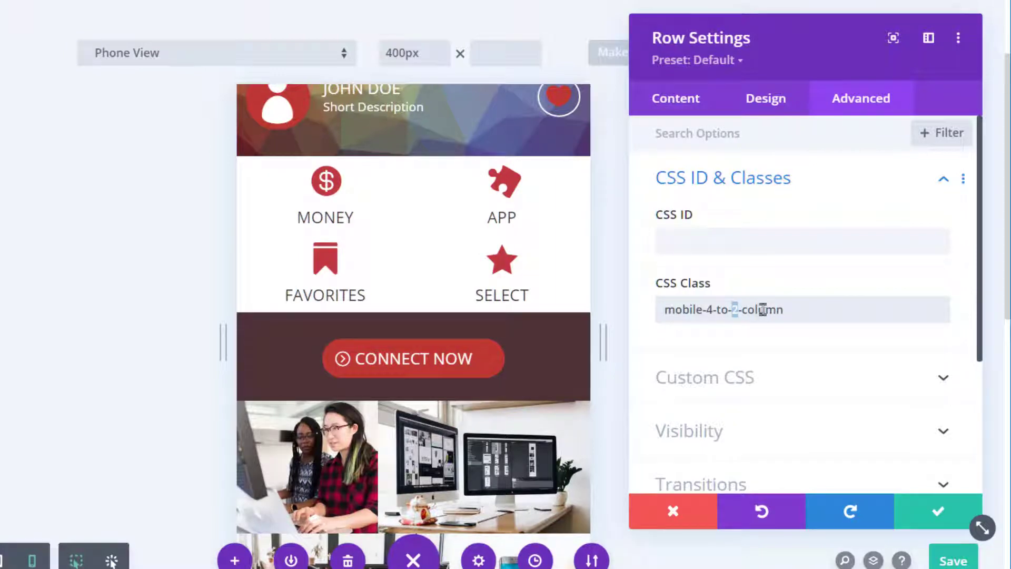
{"action": "type", "text": "3"}
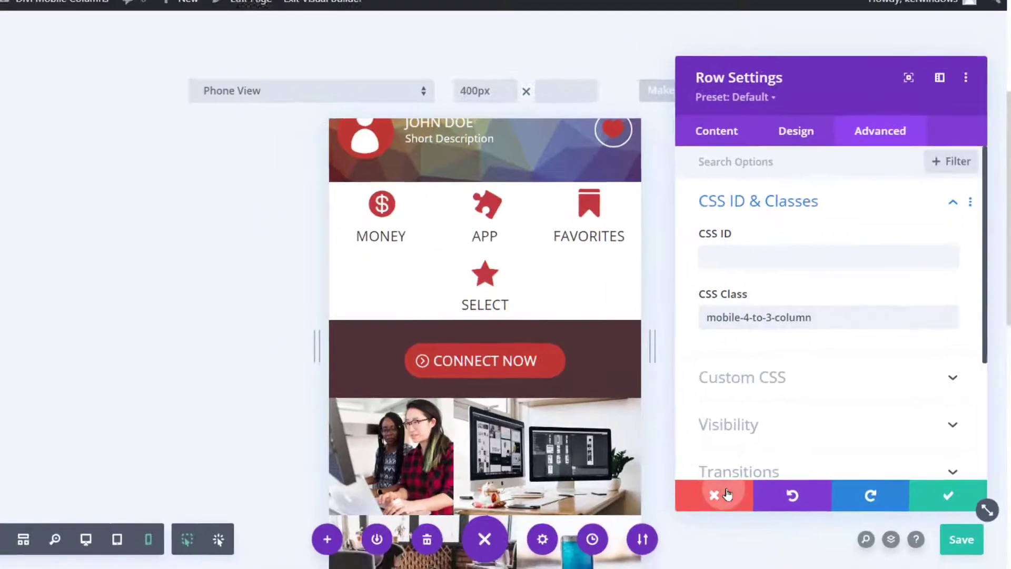
{"action": "left_click", "coordinate": [677, 511]}
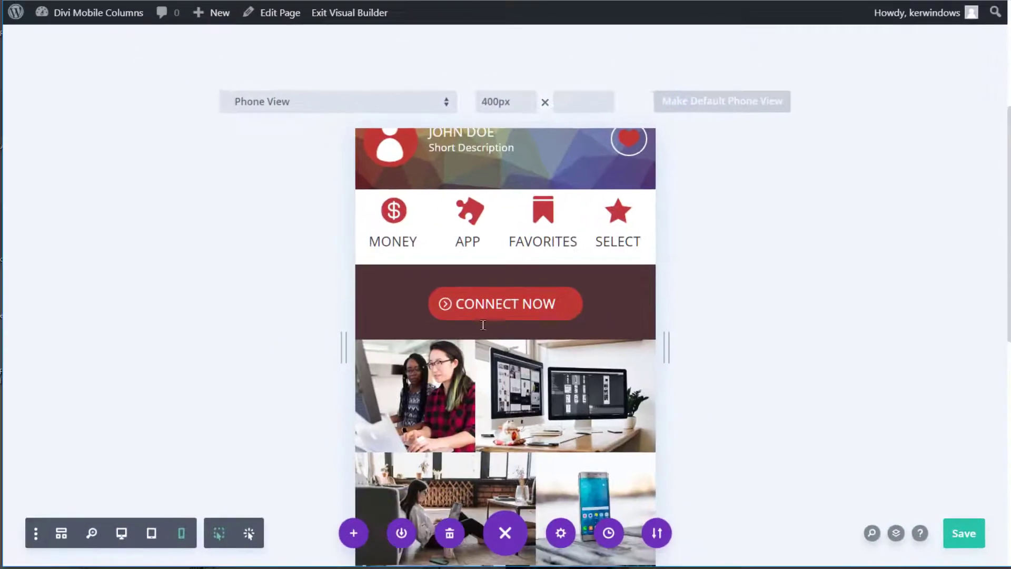
Examine the CONNECT NOW button's alignment, custom button styles, border and icon settings, and close its settings
{"action": "left_click", "coordinate": [478, 295]}
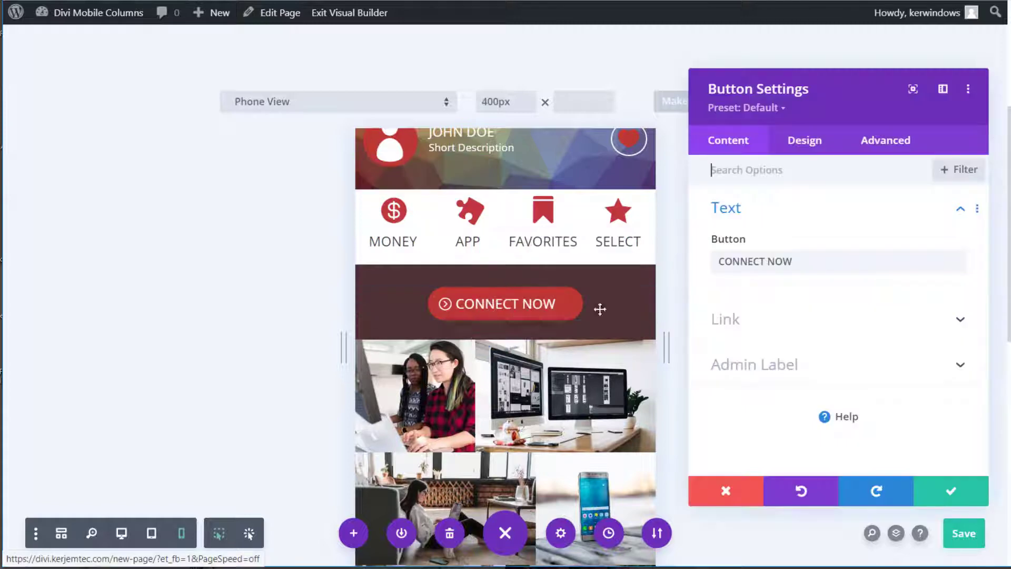
{"action": "left_click", "coordinate": [804, 140]}
{"action": "left_click", "coordinate": [772, 215]}
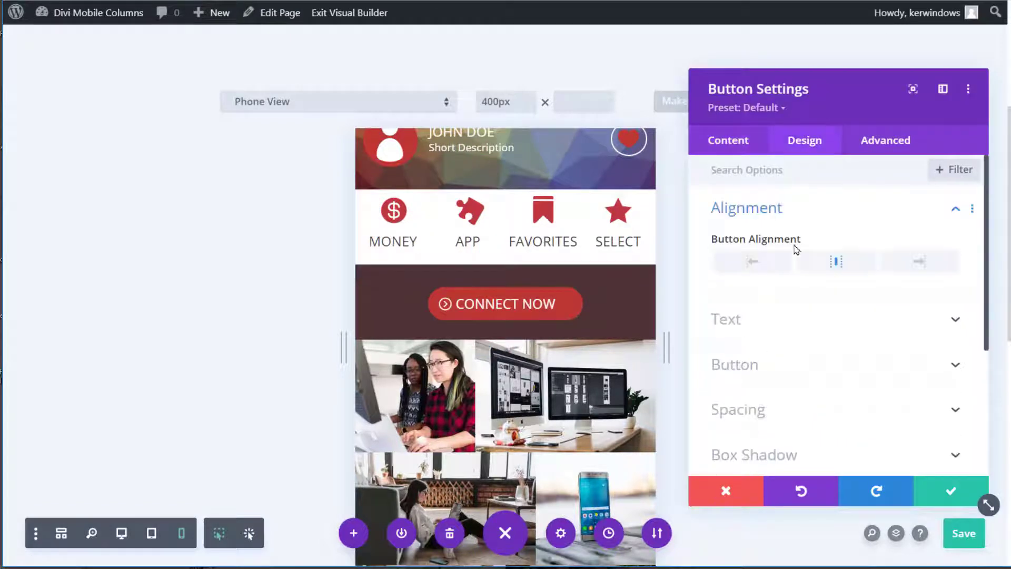
{"action": "left_click", "coordinate": [786, 369]}
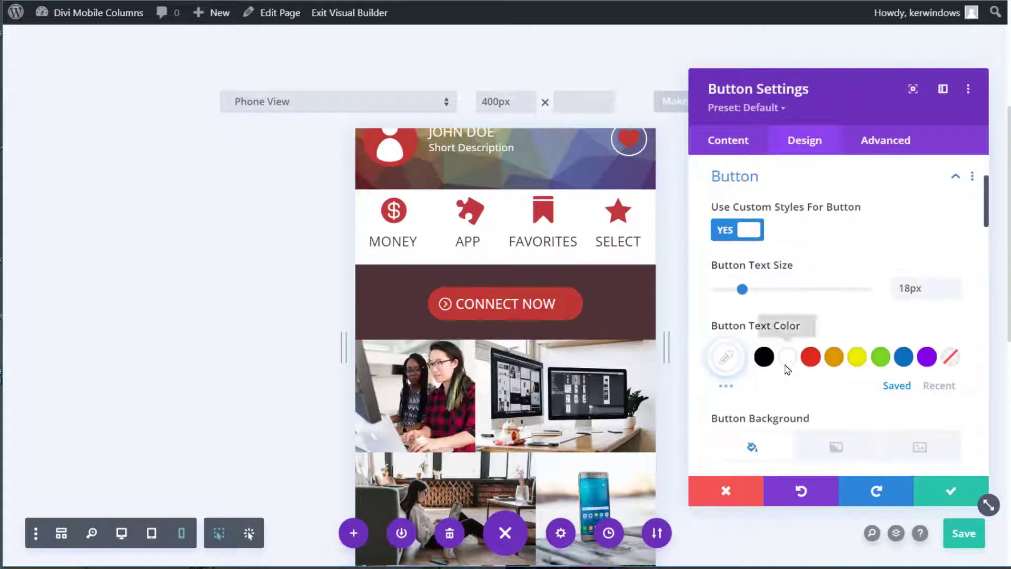
{"action": "scroll", "coordinate": [758, 258], "scroll_direction": "down", "scroll_amount": 5}
{"action": "scroll", "coordinate": [758, 258], "scroll_direction": "down", "scroll_amount": 10}
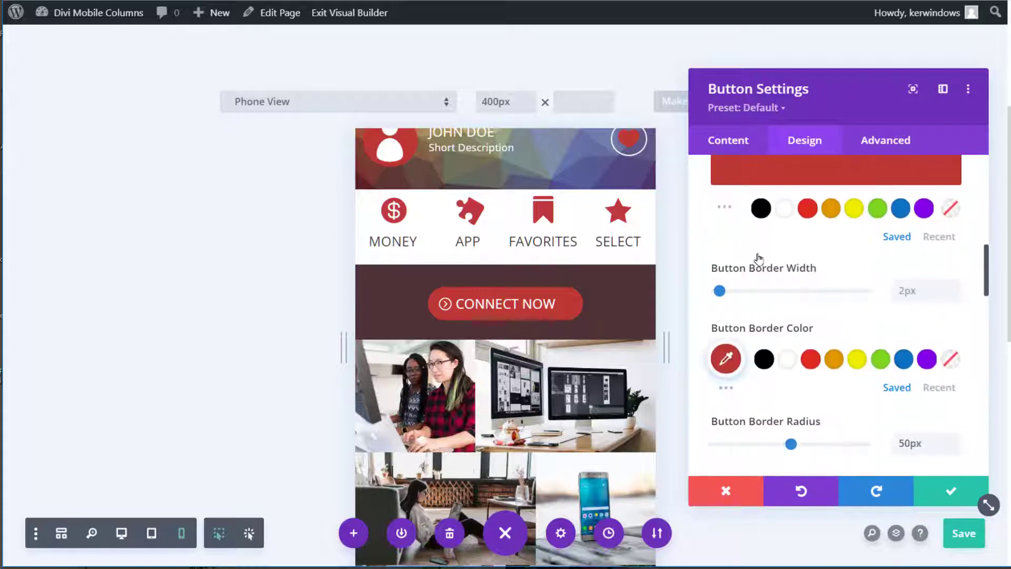
{"action": "scroll", "coordinate": [759, 258], "scroll_direction": "down", "scroll_amount": 6}
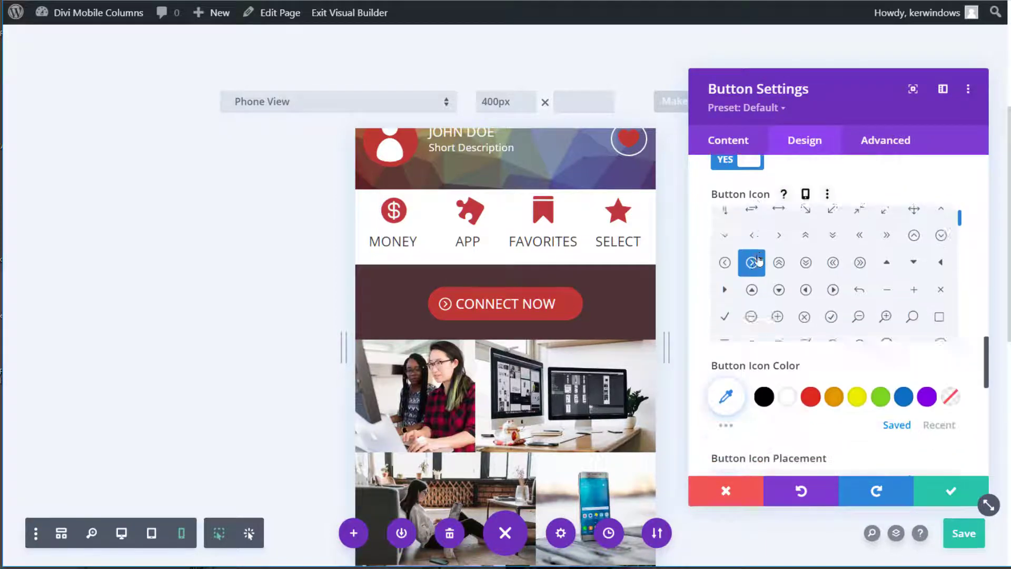
{"action": "scroll", "coordinate": [781, 368], "scroll_direction": "down", "scroll_amount": 5}
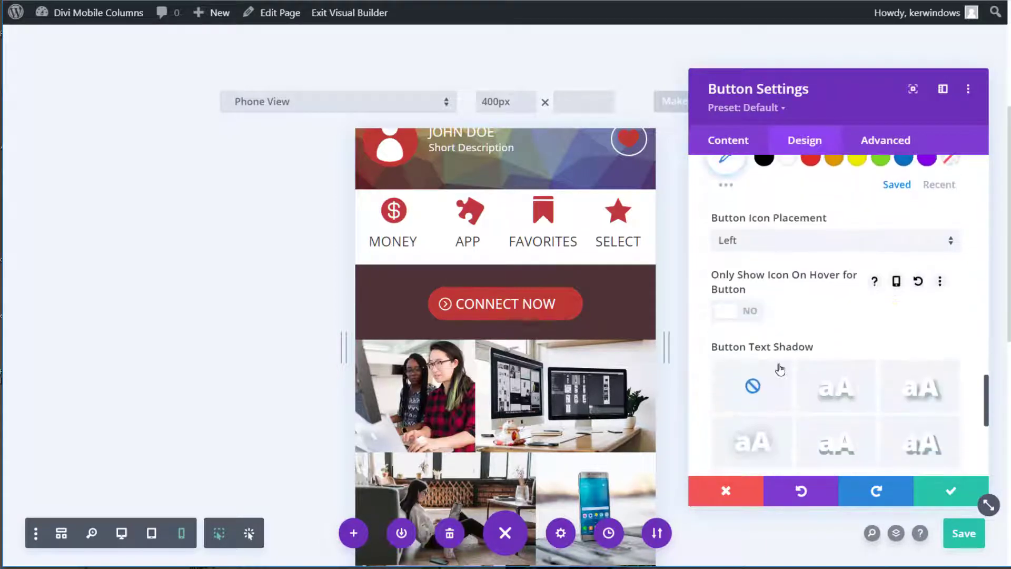
{"action": "left_click", "coordinate": [935, 493]}
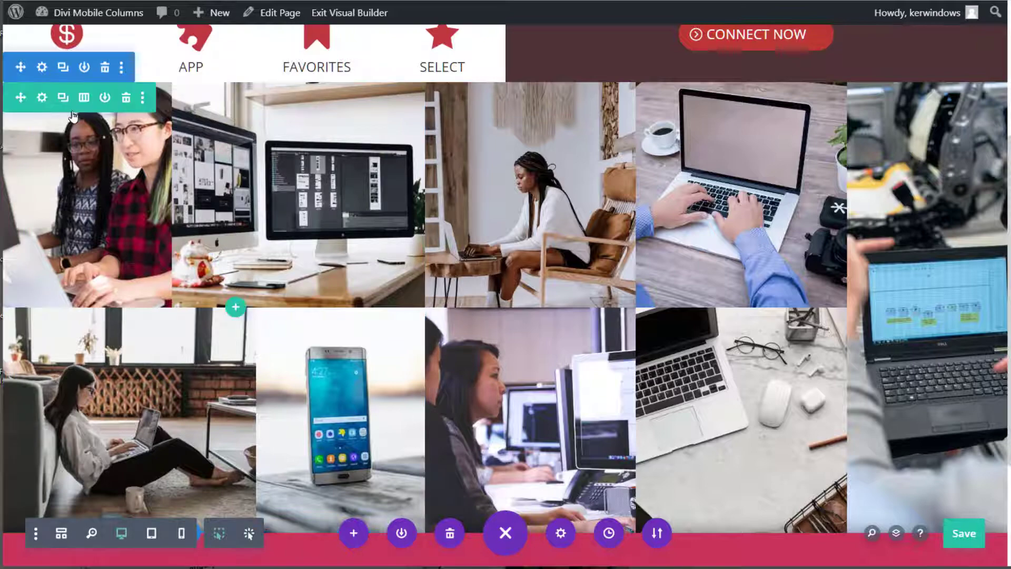
Check the column structure options of the row with the two women and the desktop monitors, and close its settings without changes
{"action": "left_click", "coordinate": [42, 104]}
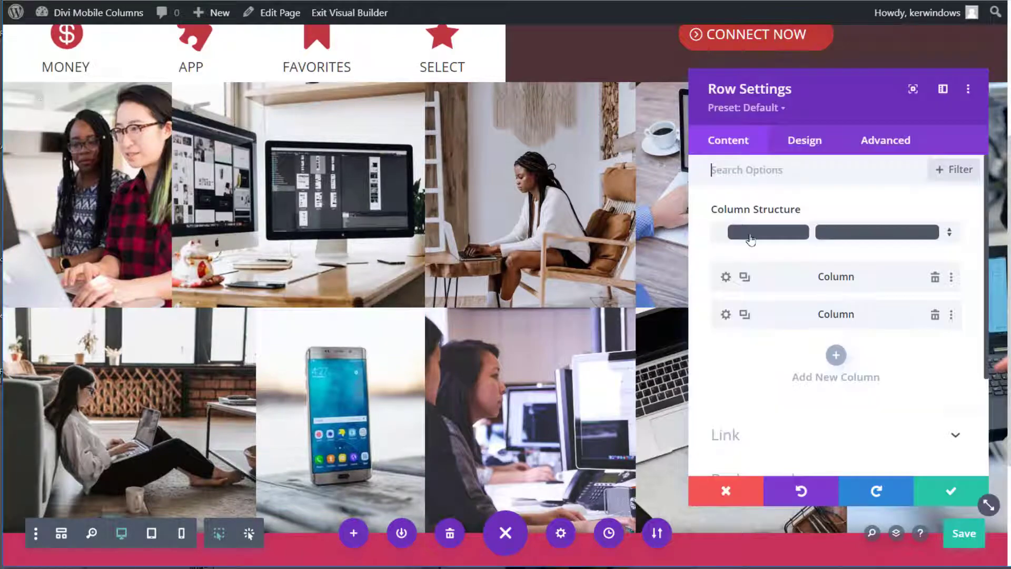
{"action": "left_click", "coordinate": [949, 235]}
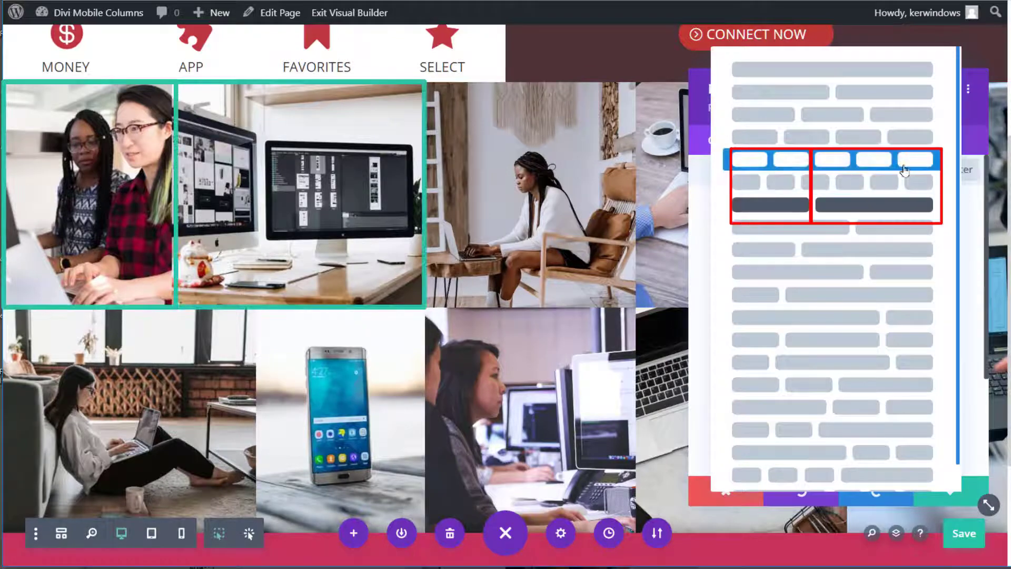
{"action": "left_click", "coordinate": [972, 428]}
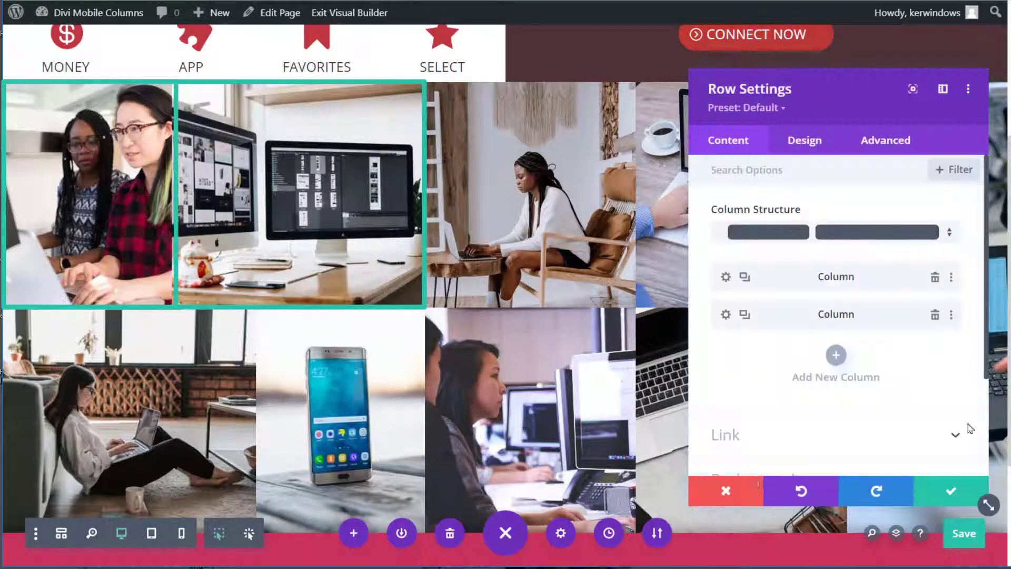
{"action": "left_click", "coordinate": [728, 491]}
Check the column structure options of the row with the seated woman and the smartphone, and close its settings without changes
{"action": "mouse_move", "coordinate": [106, 337]}
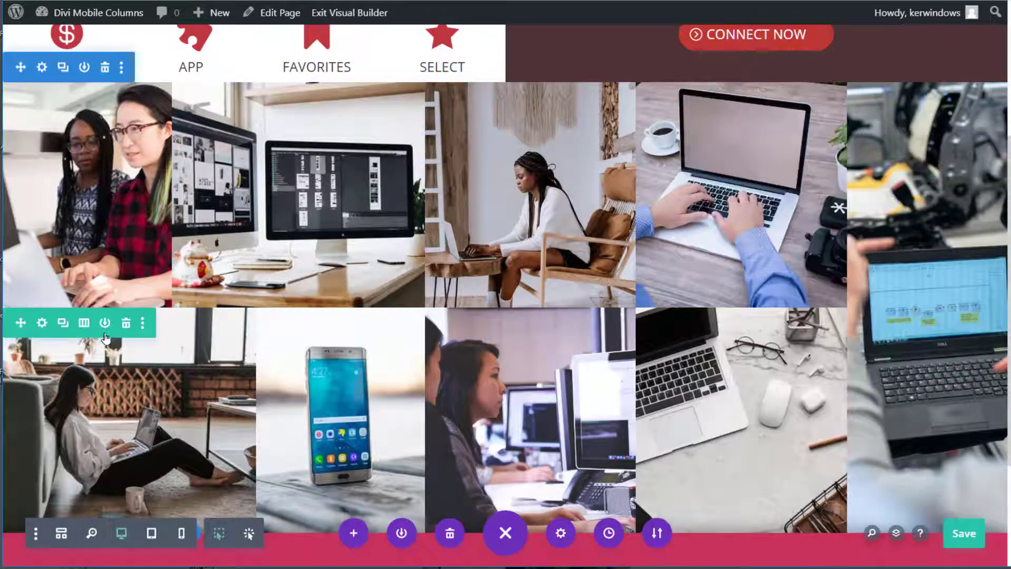
{"action": "left_click", "coordinate": [43, 323]}
{"action": "left_click", "coordinate": [941, 232]}
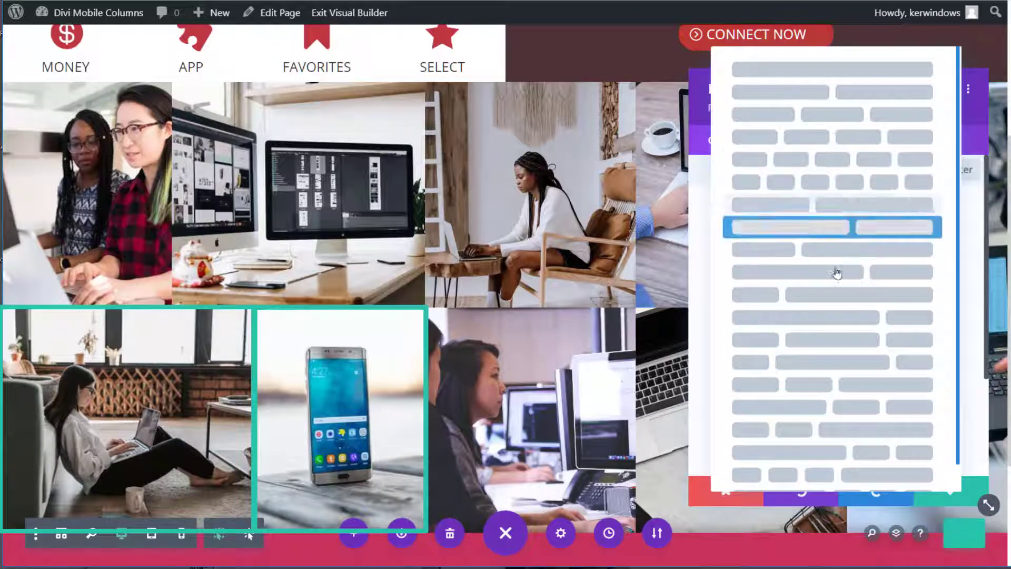
{"action": "left_click", "coordinate": [701, 503]}
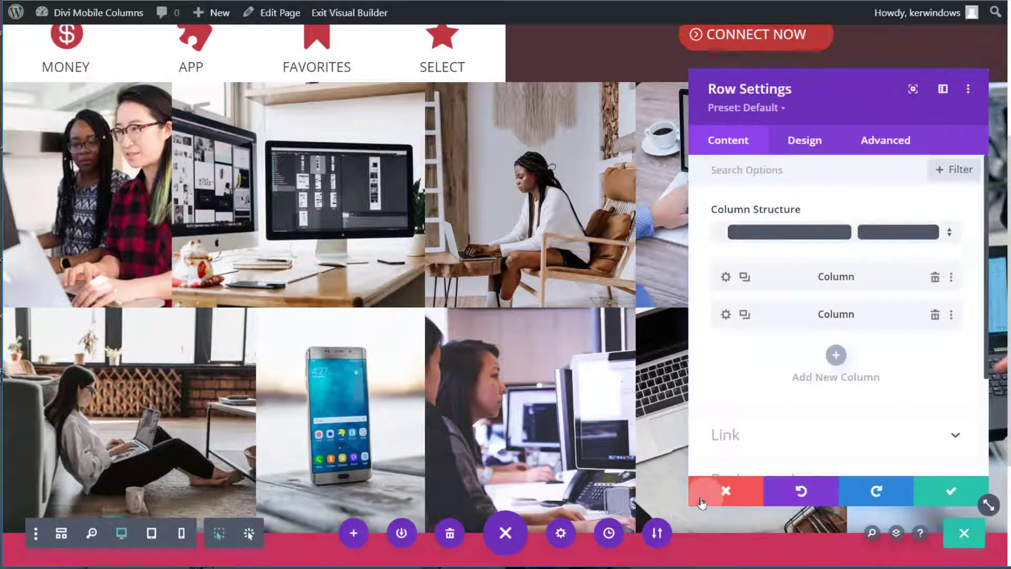
{"action": "left_click", "coordinate": [702, 503]}
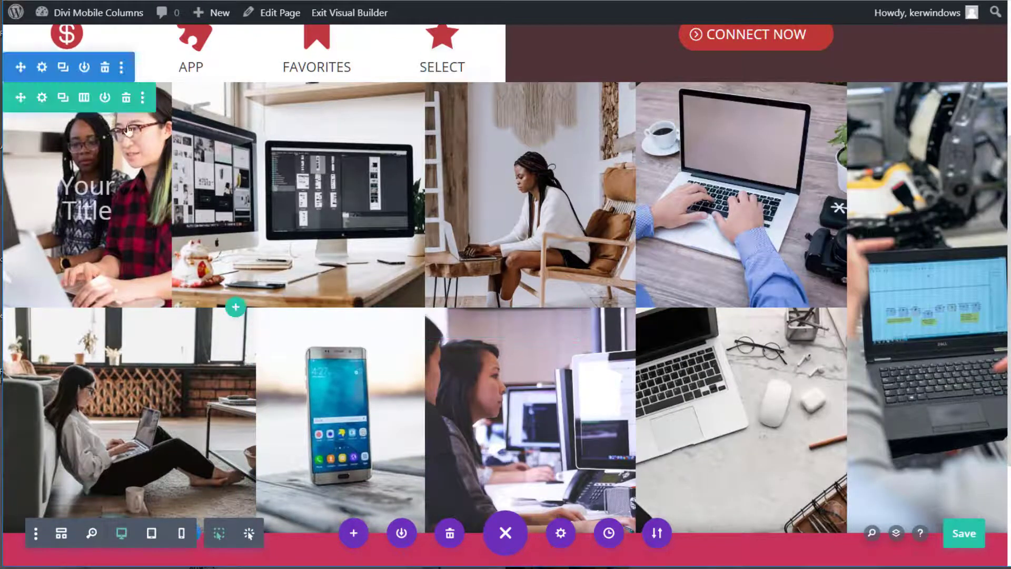
Inspect the CSS class assigned to the row with the two women and the desktop monitors, and close the row's settings
{"action": "left_click", "coordinate": [42, 98]}
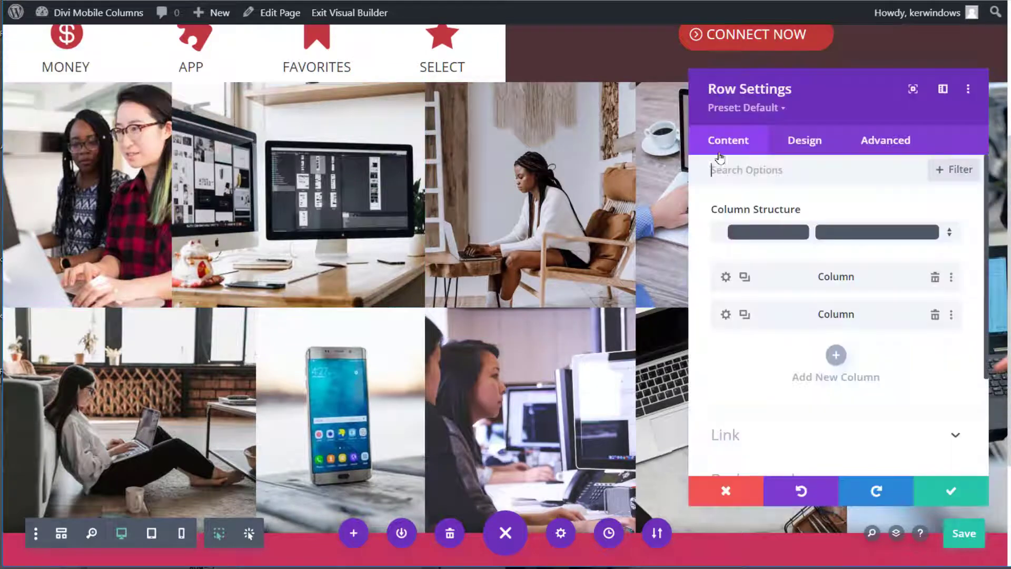
{"action": "left_click", "coordinate": [870, 152]}
{"action": "left_click", "coordinate": [845, 220]}
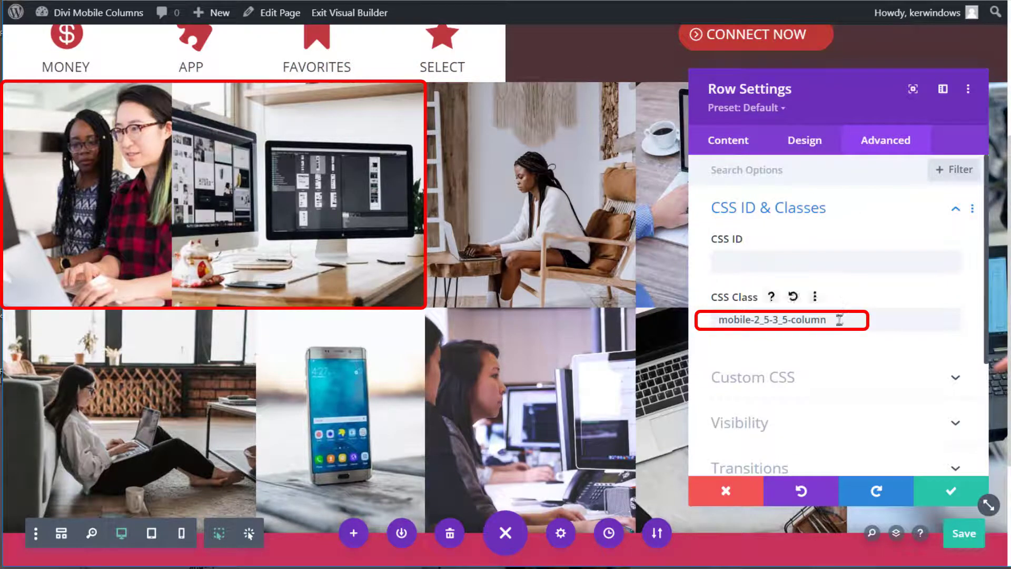
{"action": "left_click", "coordinate": [727, 490]}
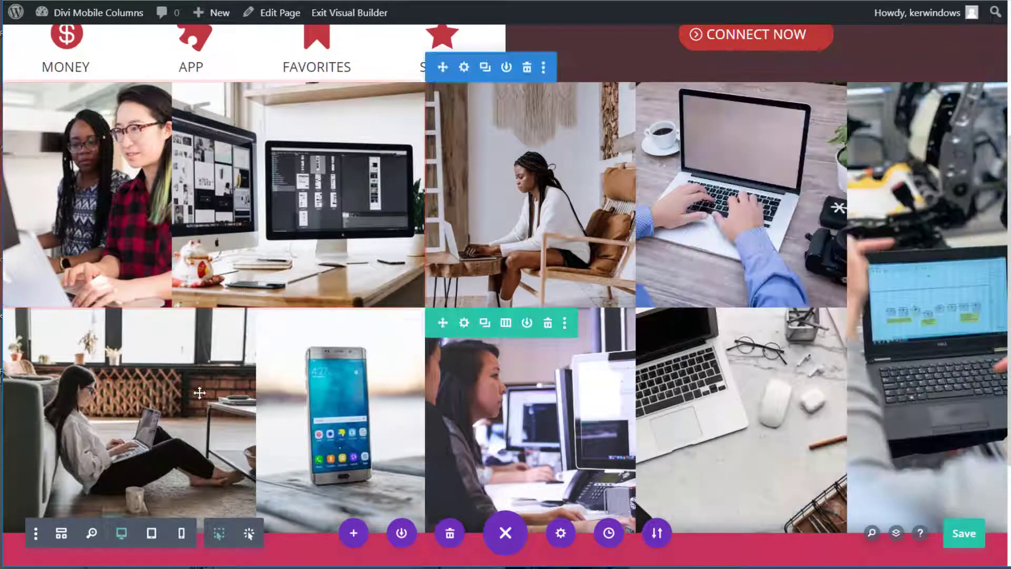
Inspect the CSS class of the row with the seated woman and the smartphone, and review the numbered layouts in the Rows & Column Classes reference
{"action": "left_click", "coordinate": [42, 323]}
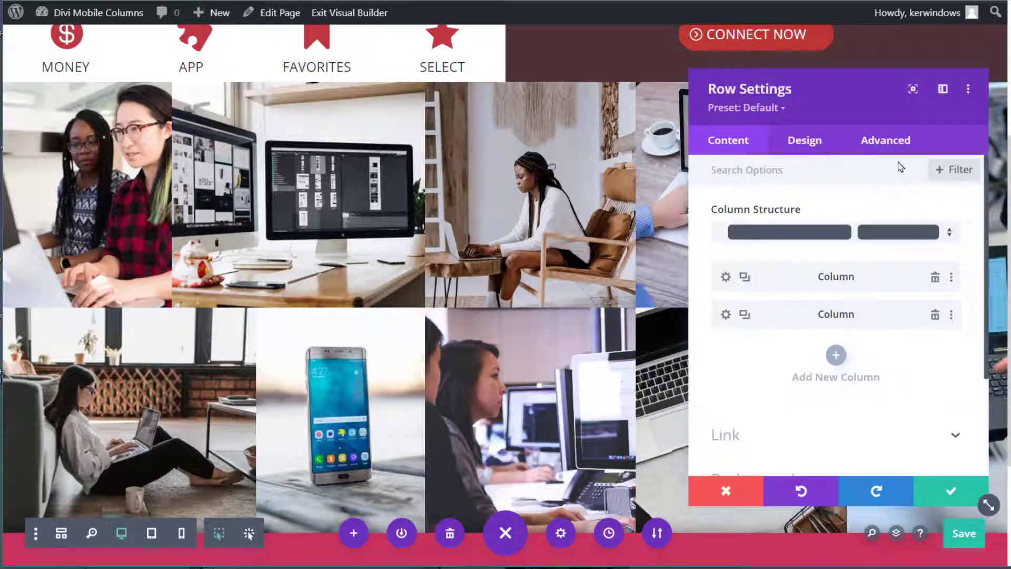
{"action": "left_click", "coordinate": [890, 150]}
{"action": "left_click", "coordinate": [858, 208]}
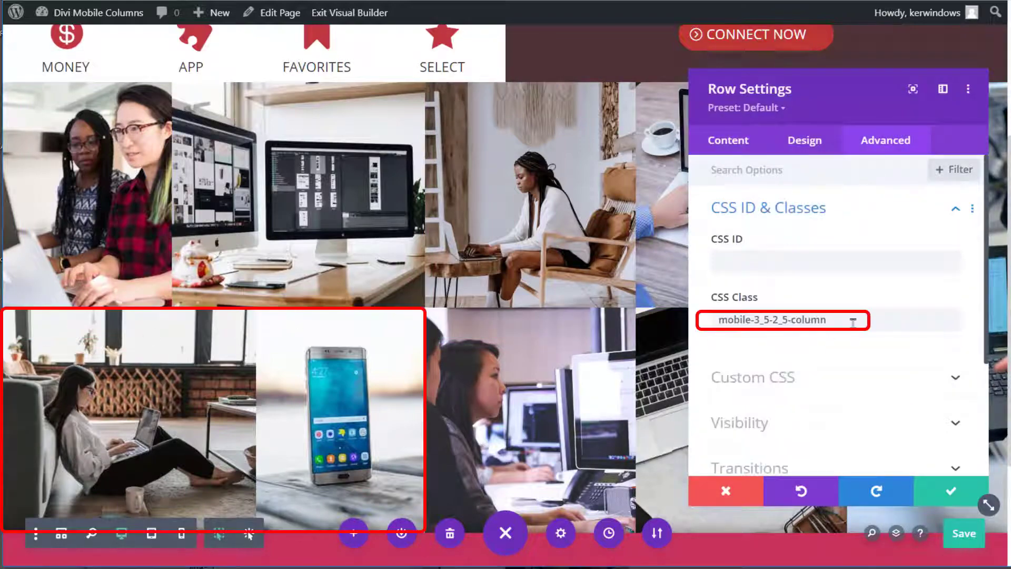
{"action": "left_click", "coordinate": [940, 488]}
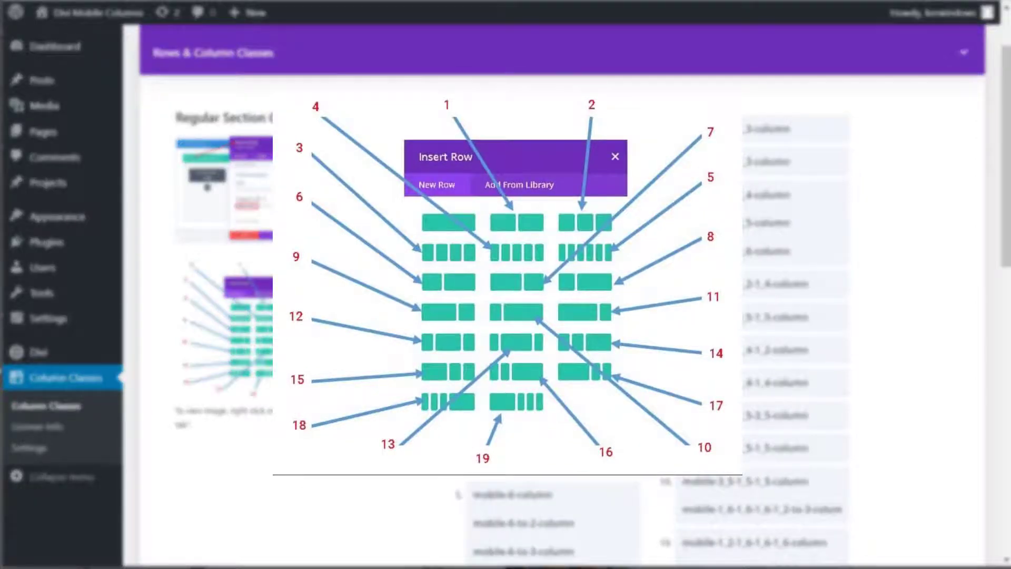
{"action": "scroll", "coordinate": [488, 413], "scroll_direction": "down", "scroll_amount": 5}
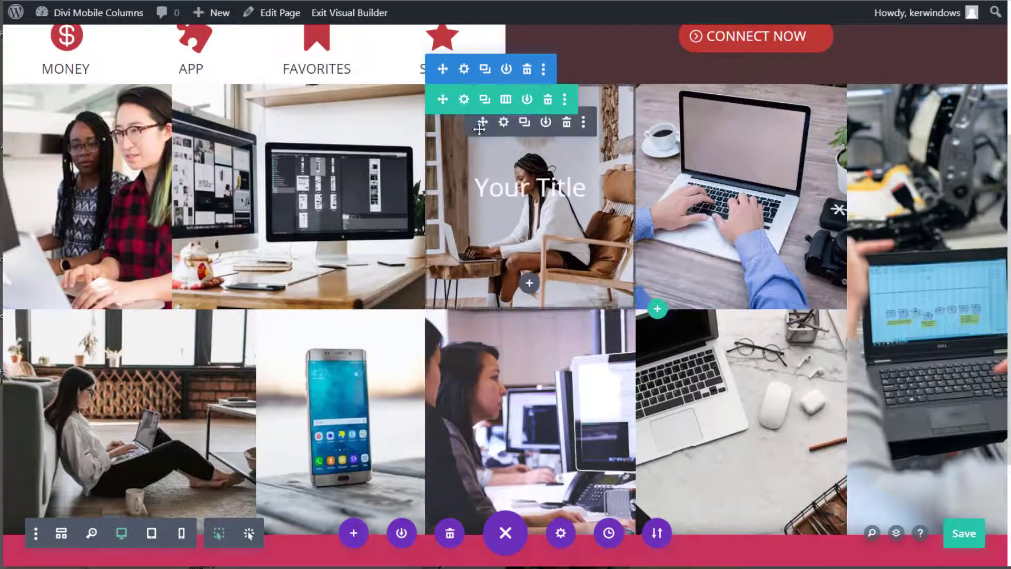
Inspect the CSS class of the equal two-column row in the upper middle of the image grid, and close the row's settings
{"action": "left_click", "coordinate": [463, 99]}
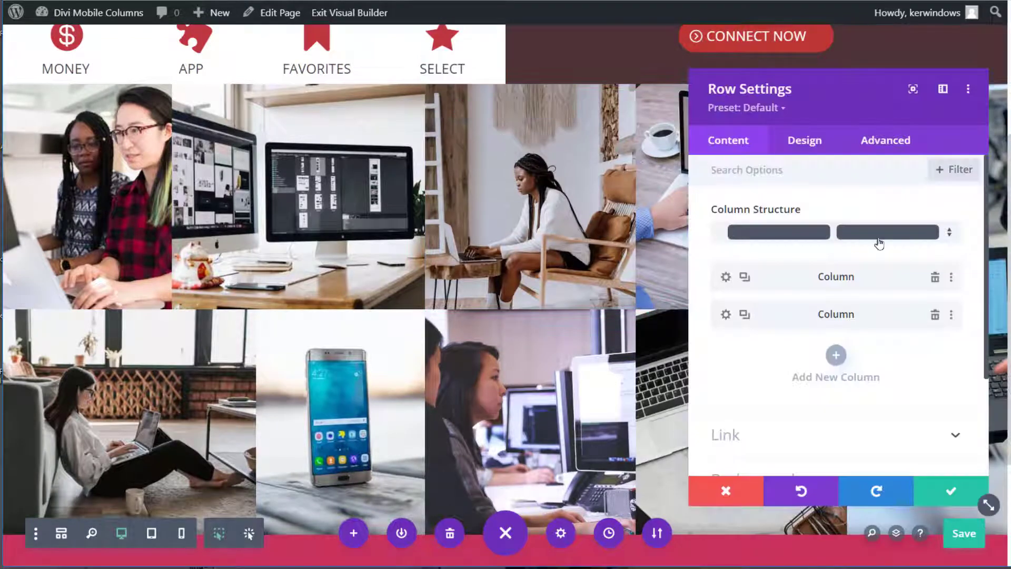
{"action": "left_click", "coordinate": [894, 154]}
{"action": "left_click", "coordinate": [897, 224]}
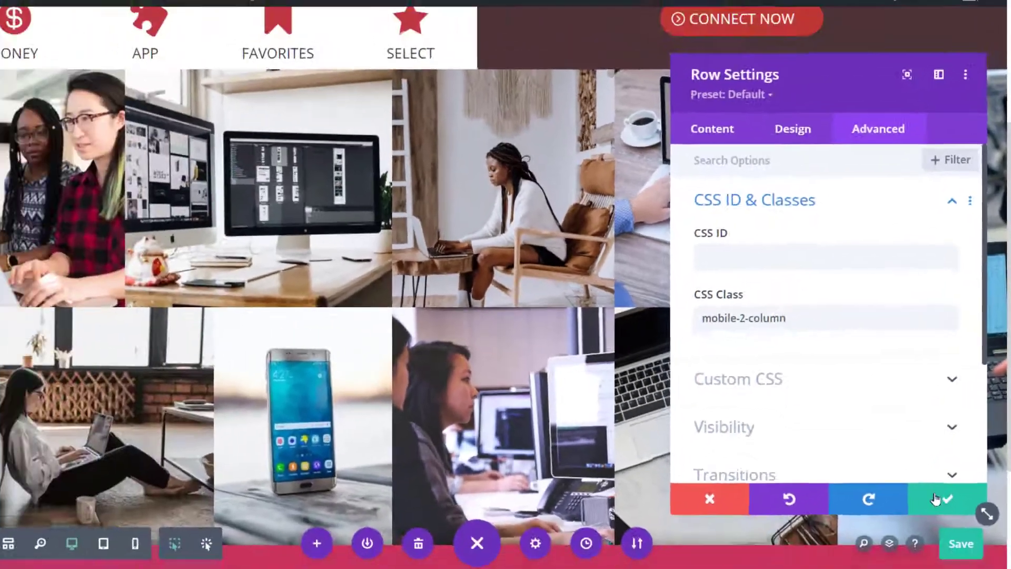
{"action": "left_click", "coordinate": [917, 561]}
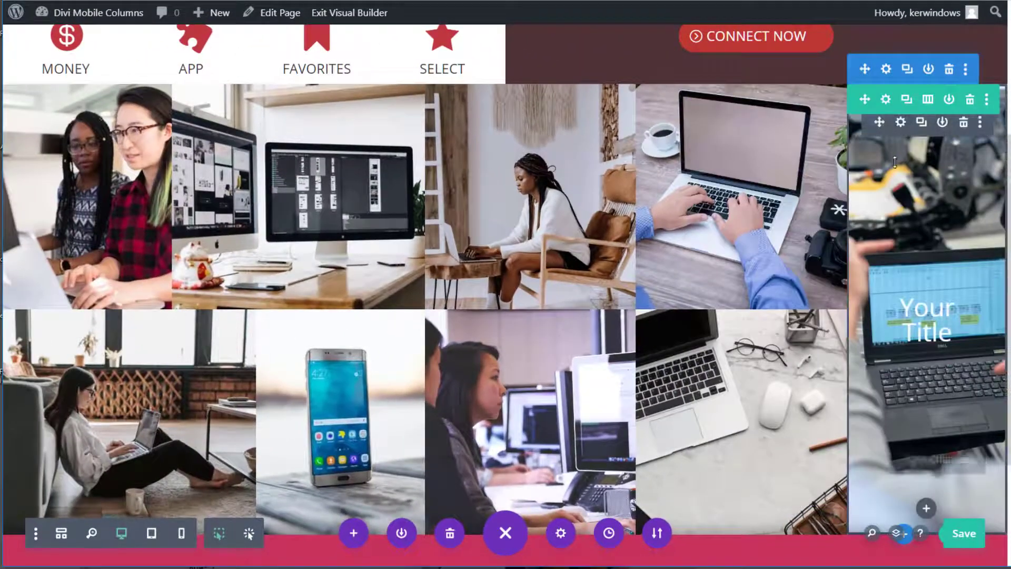
Check the CSS ID and class fields of the single-column row holding the tall laptop image, and close its settings
{"action": "left_click", "coordinate": [886, 100]}
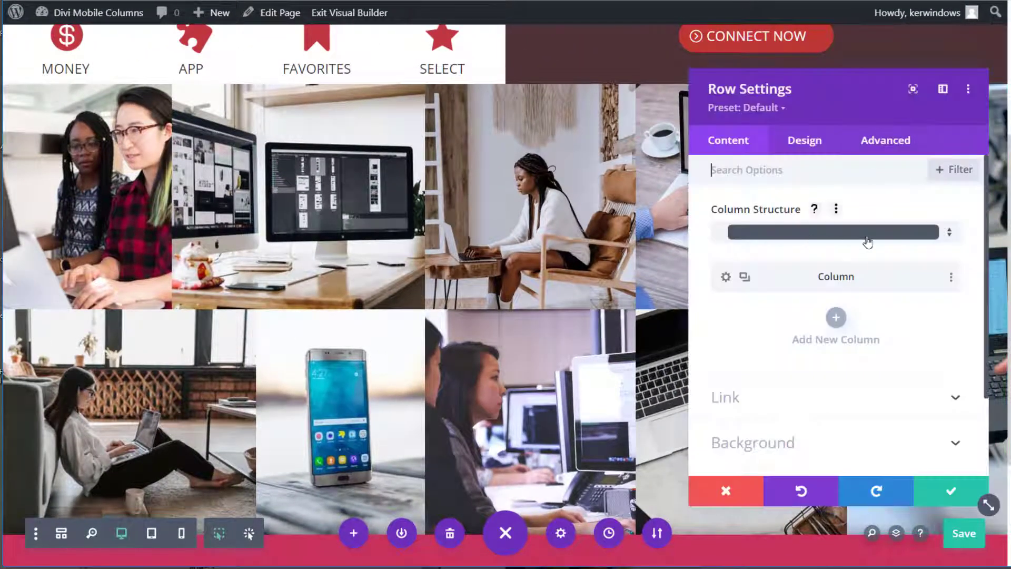
{"action": "left_click", "coordinate": [886, 148]}
{"action": "left_click", "coordinate": [842, 213]}
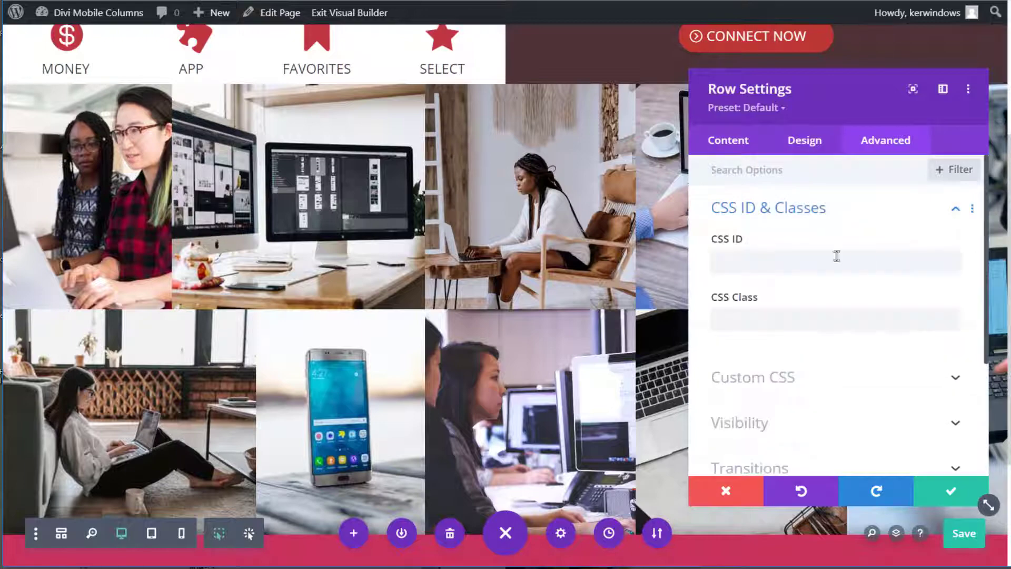
{"action": "left_click", "coordinate": [951, 491]}
Examine the sizing and the margin and padding settings of the row with the two women and the desktop monitors
{"action": "mouse_move", "coordinate": [44, 110]}
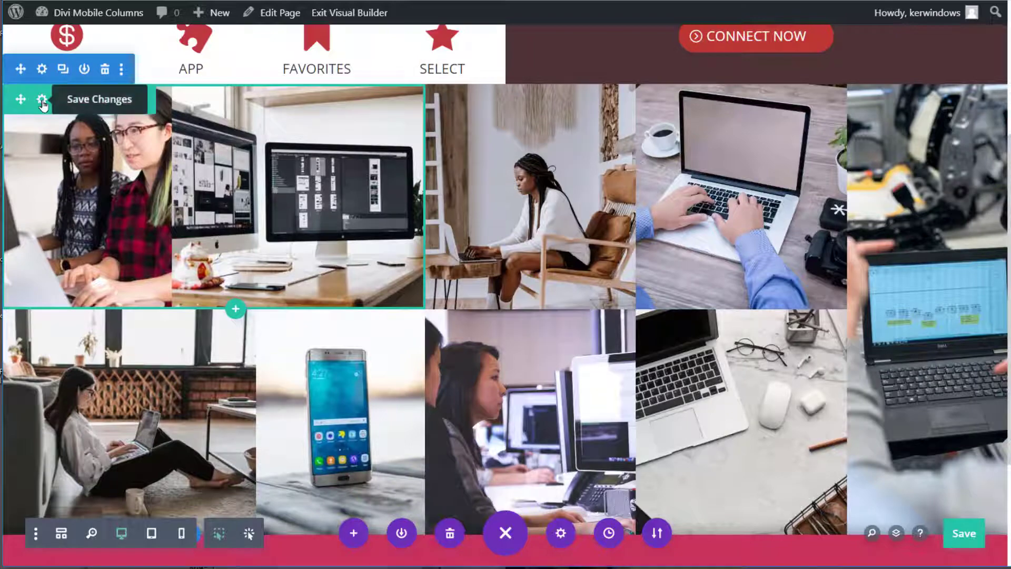
{"action": "left_click", "coordinate": [42, 100]}
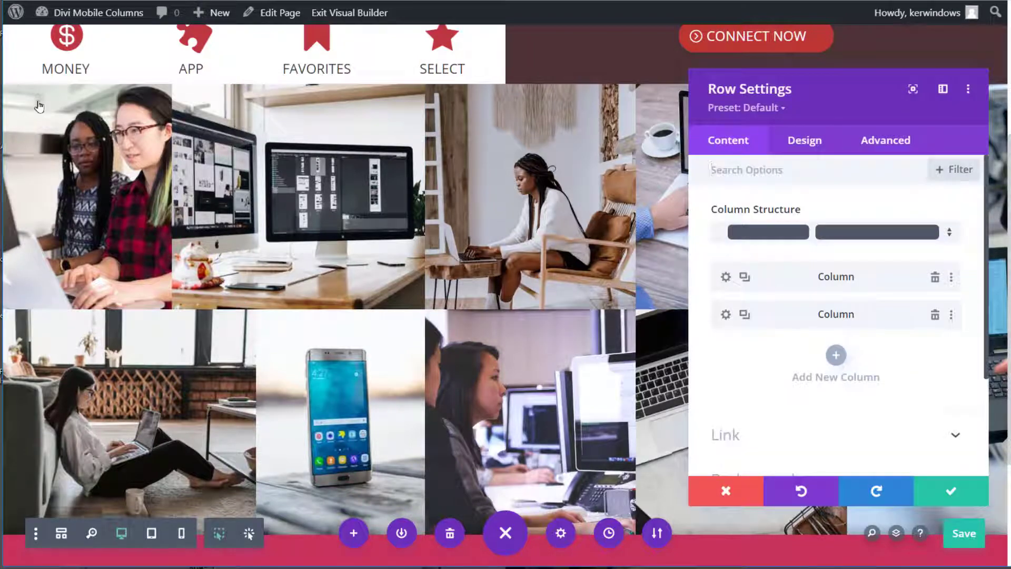
{"action": "left_click", "coordinate": [803, 143]}
{"action": "left_click", "coordinate": [751, 210]}
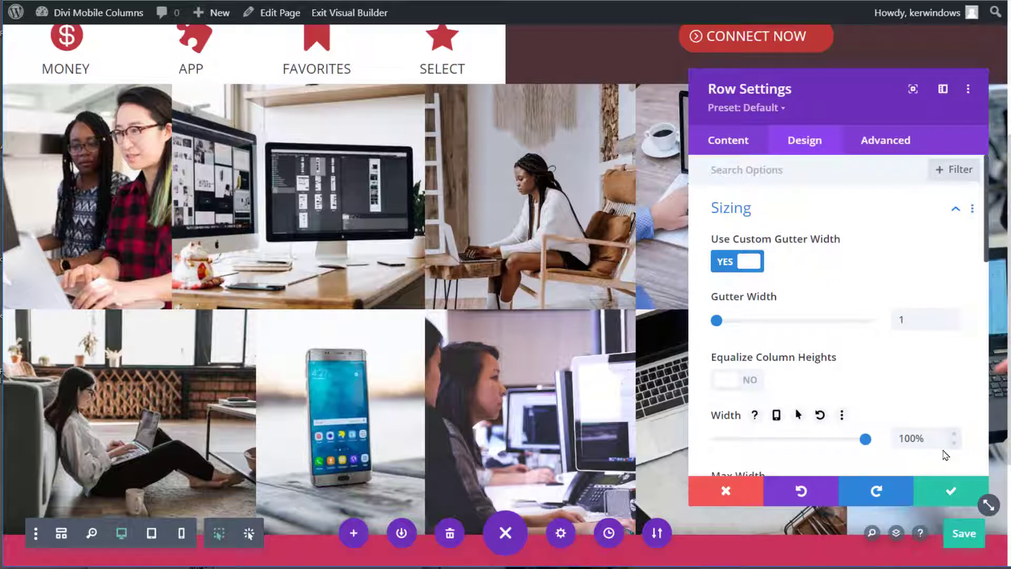
{"action": "scroll", "coordinate": [945, 455], "scroll_direction": "down", "scroll_amount": 8}
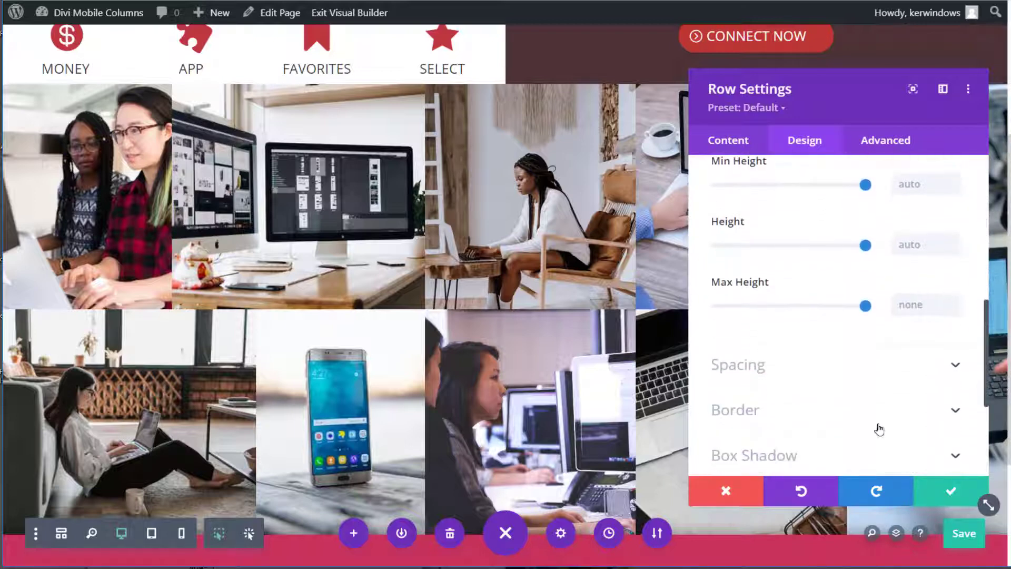
{"action": "left_click", "coordinate": [788, 365]}
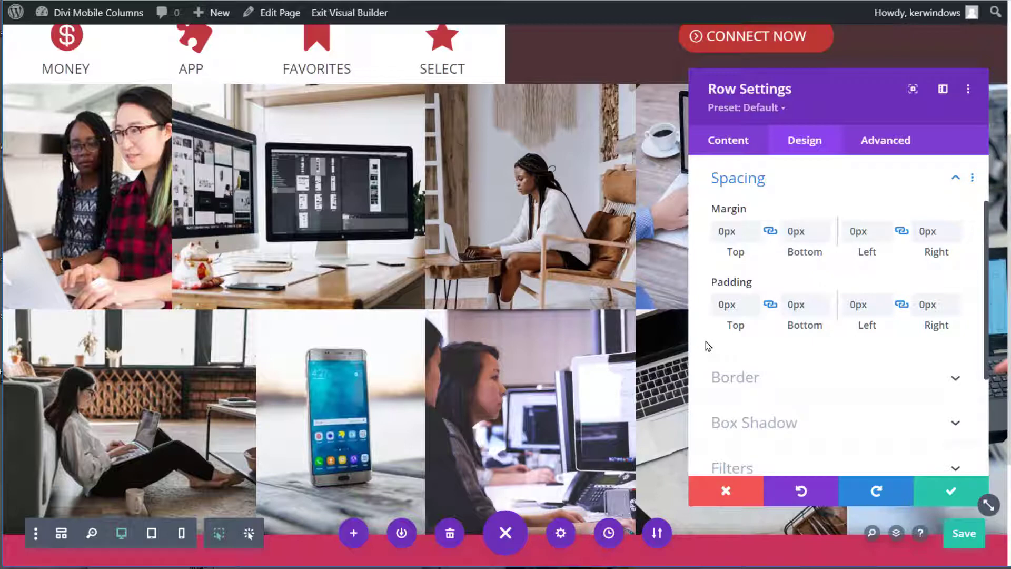
Examine the background image of the row's first column, and close the column and row settings
{"action": "left_click", "coordinate": [733, 140]}
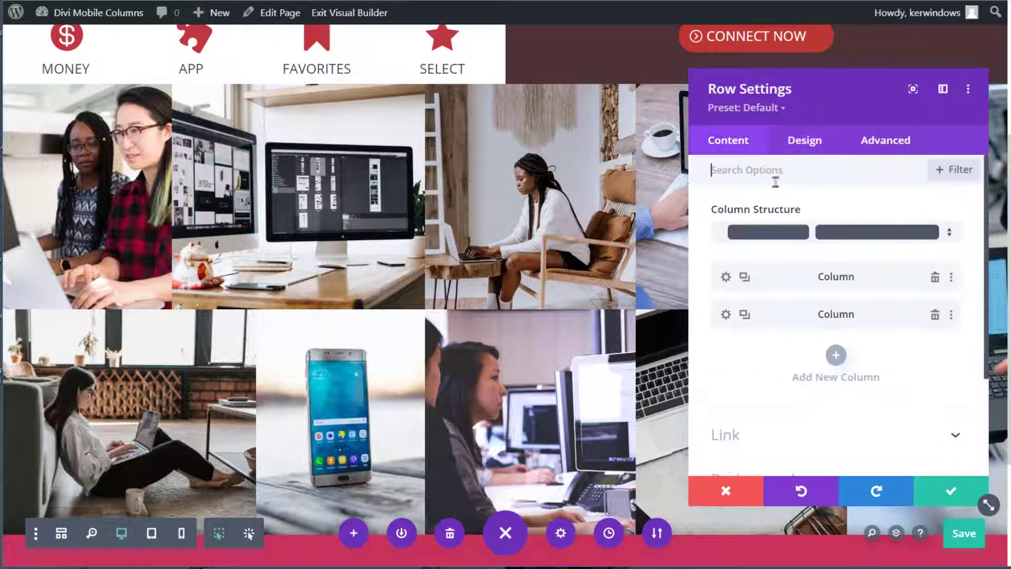
{"action": "left_click", "coordinate": [727, 277]}
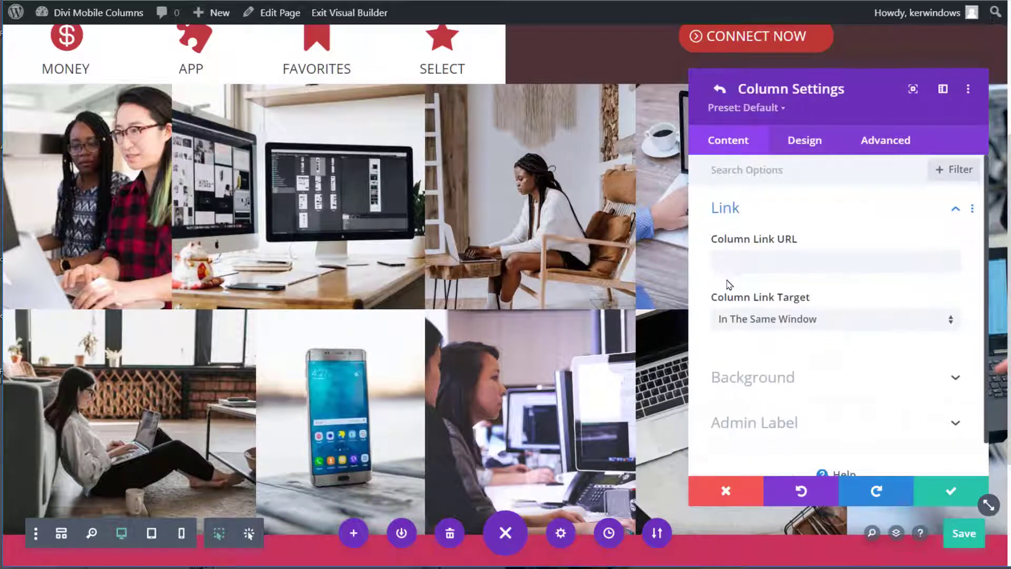
{"action": "scroll", "coordinate": [729, 285], "scroll_direction": "down", "scroll_amount": 1}
{"action": "left_click", "coordinate": [786, 339]}
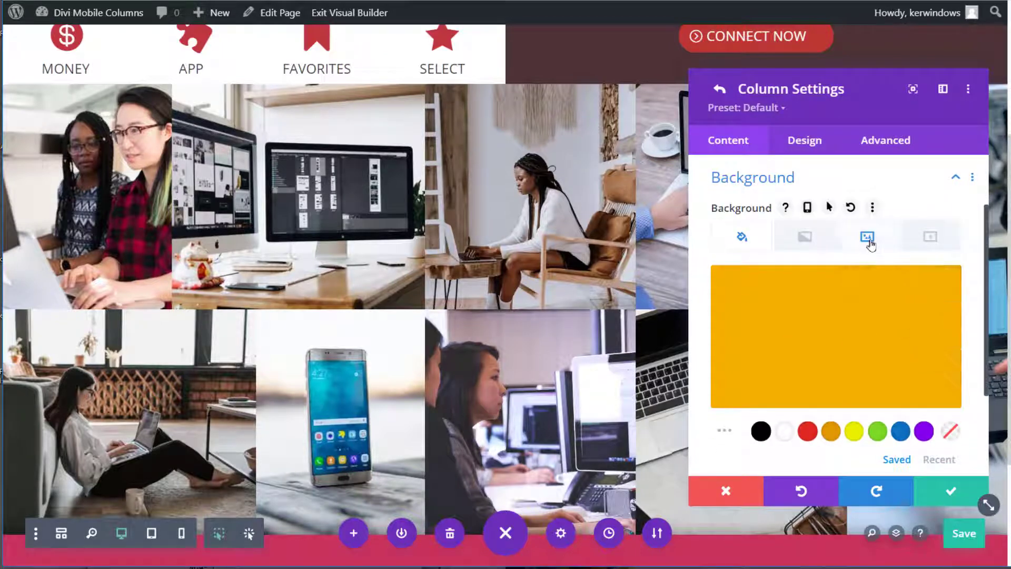
{"action": "left_click", "coordinate": [868, 238]}
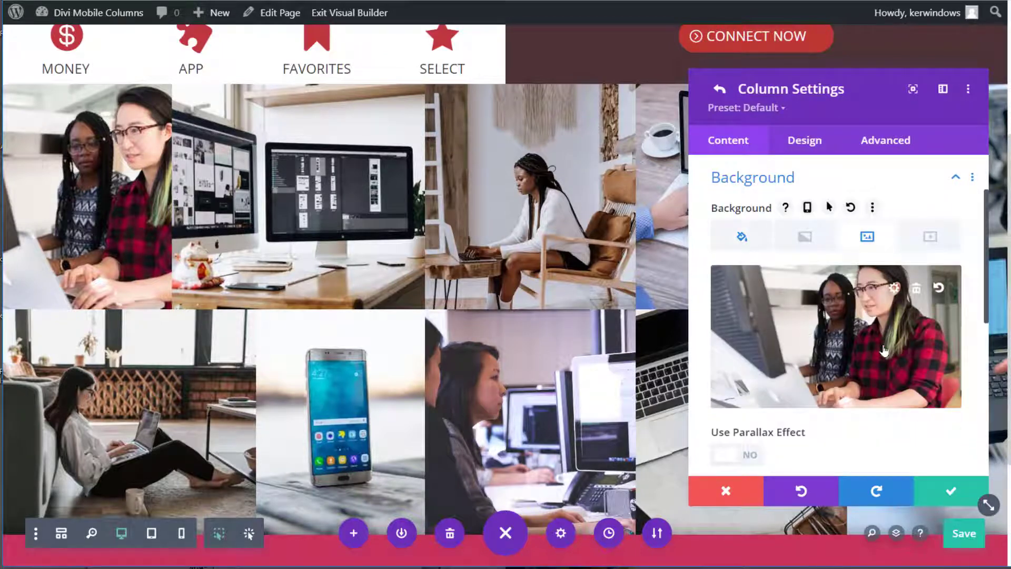
{"action": "left_click", "coordinate": [929, 489]}
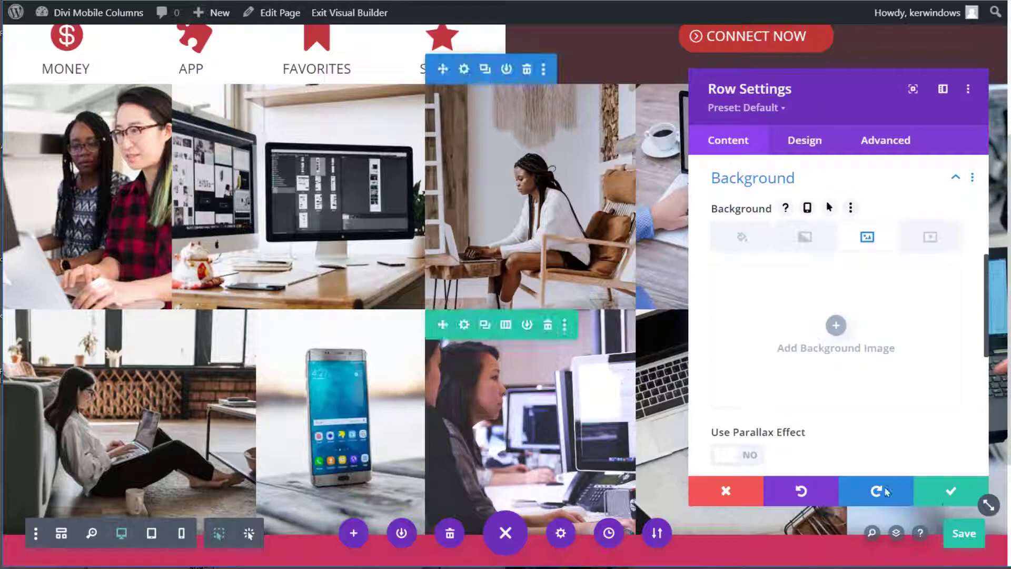
{"action": "left_click", "coordinate": [950, 495]}
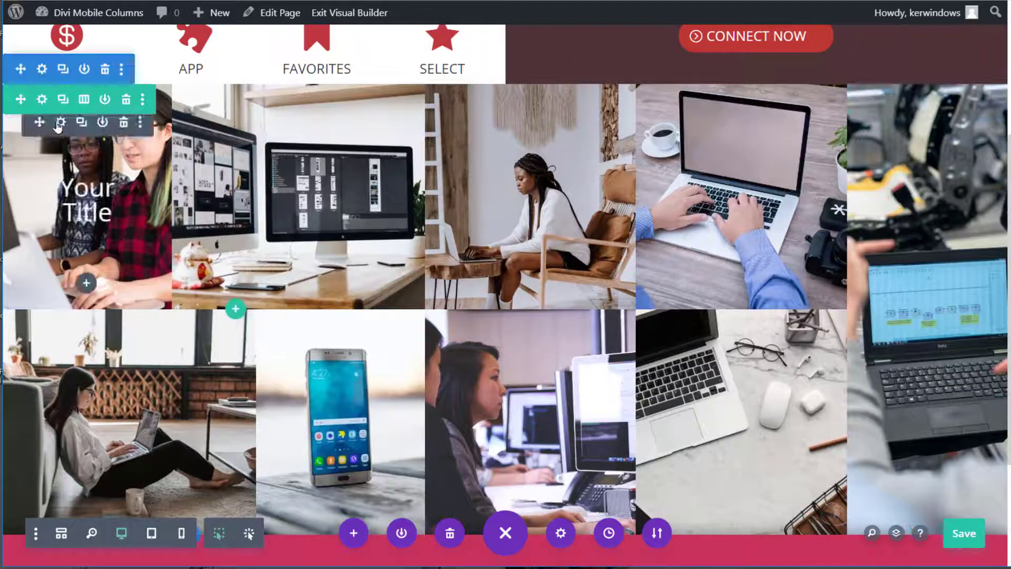
Examine the desktop, tablet and phone title text sizes of the Call To Action module over the two women image
{"action": "left_click", "coordinate": [61, 123]}
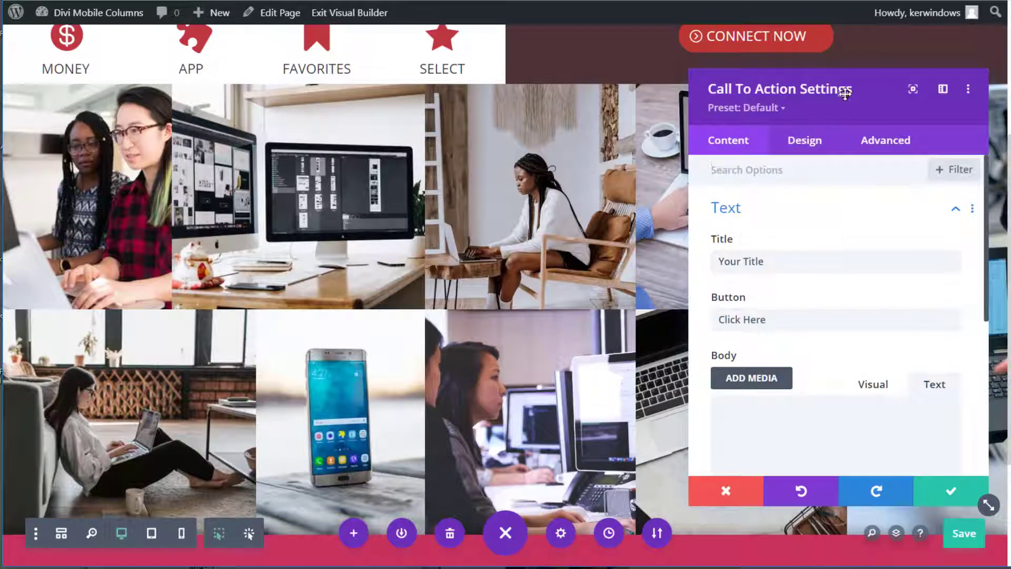
{"action": "left_click", "coordinate": [812, 143]}
{"action": "left_click", "coordinate": [792, 208]}
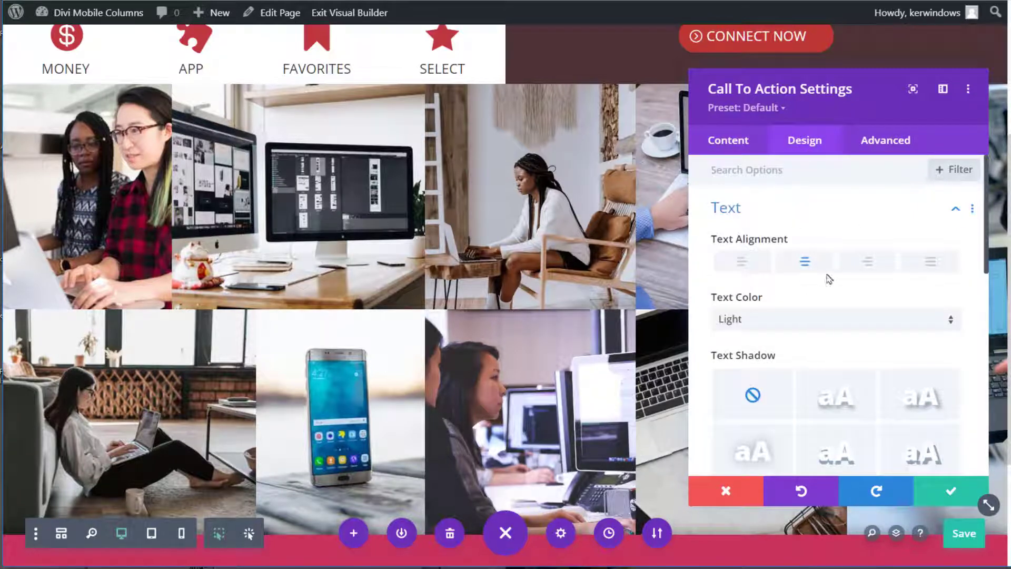
{"action": "scroll", "coordinate": [812, 280], "scroll_direction": "down", "scroll_amount": 5}
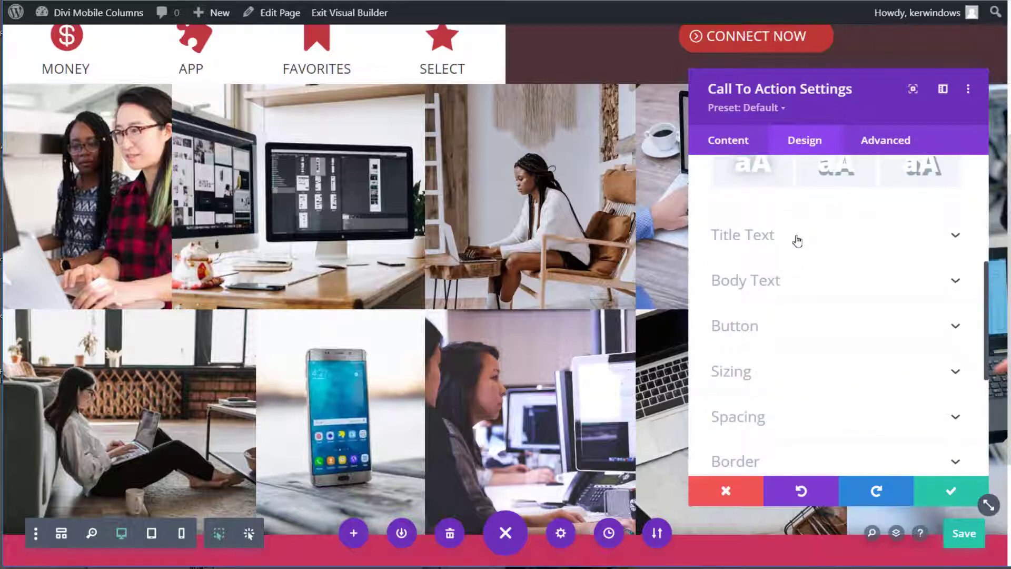
{"action": "left_click", "coordinate": [794, 237]}
{"action": "scroll", "coordinate": [798, 283], "scroll_direction": "down", "scroll_amount": 4}
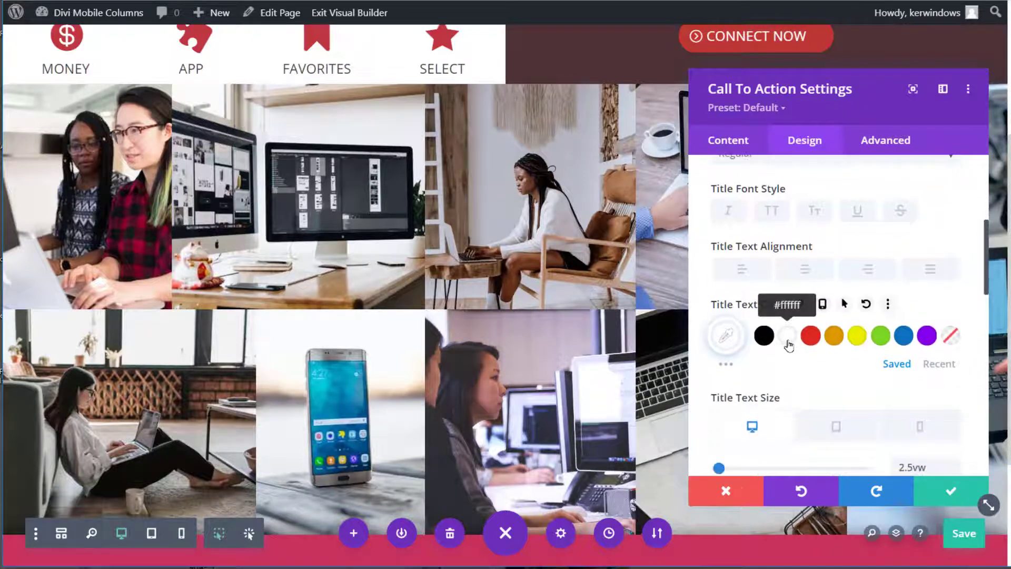
{"action": "scroll", "coordinate": [789, 342], "scroll_direction": "down", "scroll_amount": 4}
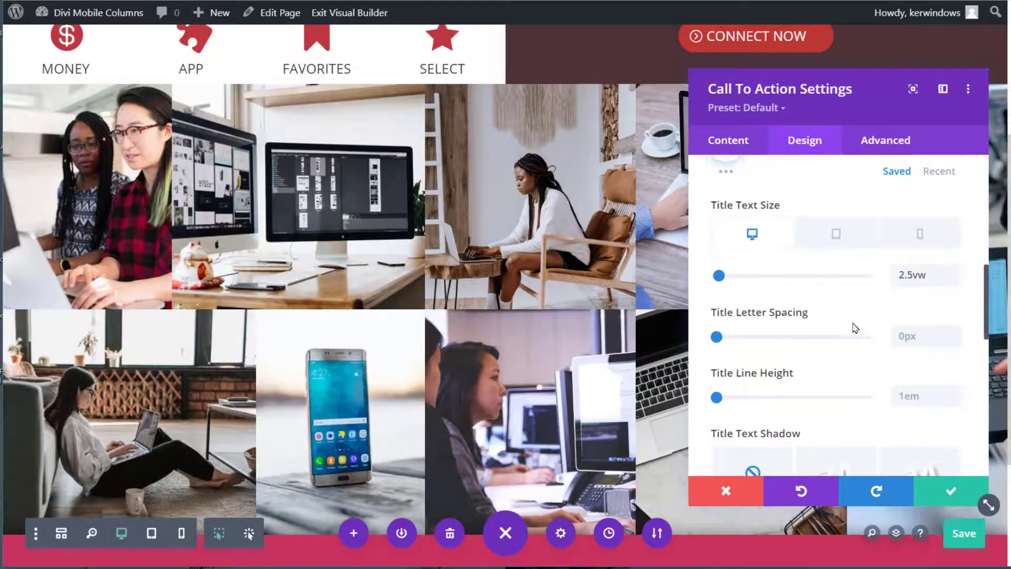
{"action": "left_click", "coordinate": [836, 234]}
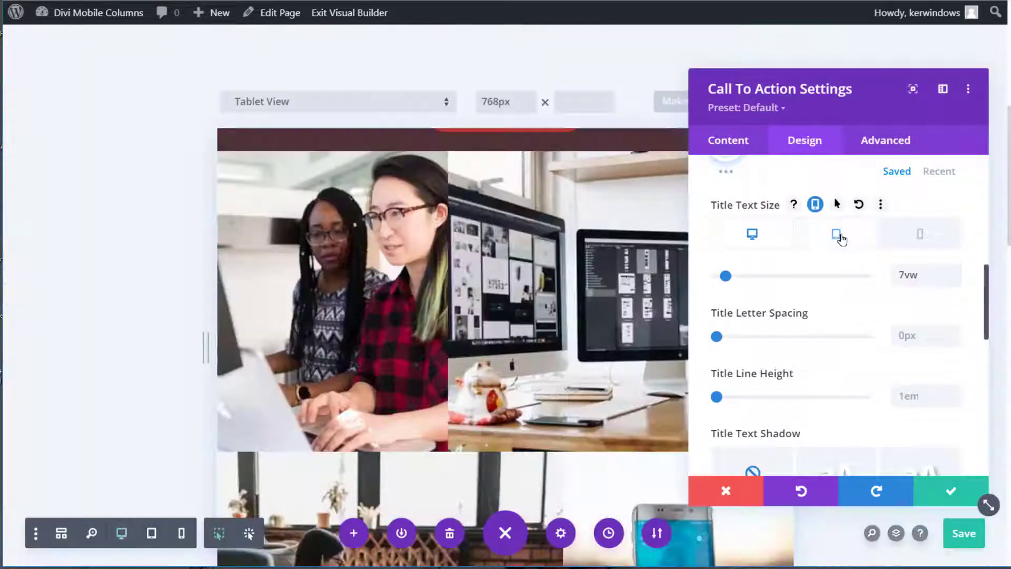
{"action": "left_click", "coordinate": [911, 242]}
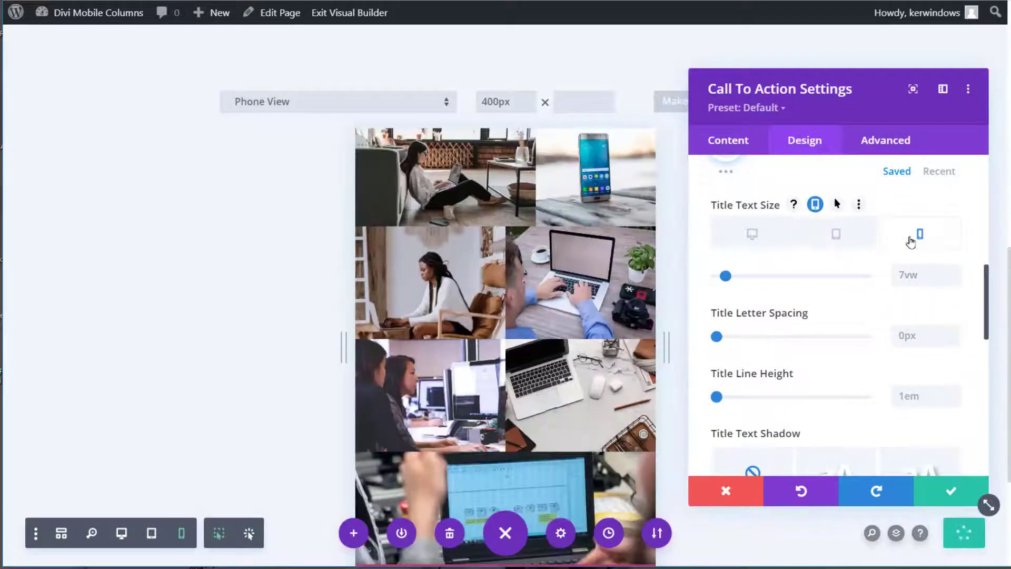
Check the module's desktop height in its sizing options and its desktop top padding in its spacing options
{"action": "scroll", "coordinate": [911, 241], "scroll_direction": "down", "scroll_amount": 5}
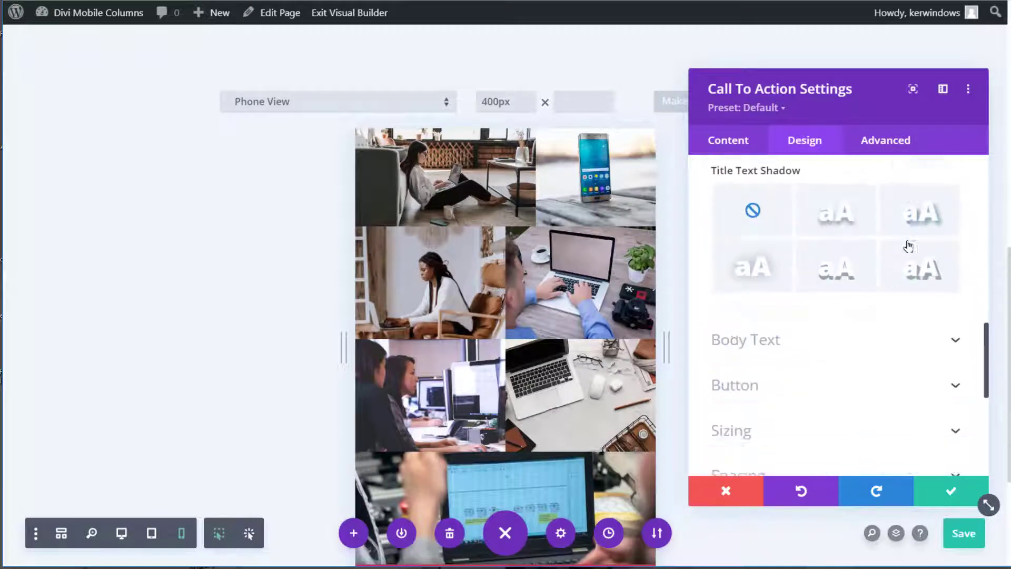
{"action": "scroll", "coordinate": [910, 246], "scroll_direction": "down", "scroll_amount": 1}
{"action": "left_click", "coordinate": [887, 264]}
{"action": "scroll", "coordinate": [844, 278], "scroll_direction": "down", "scroll_amount": 3}
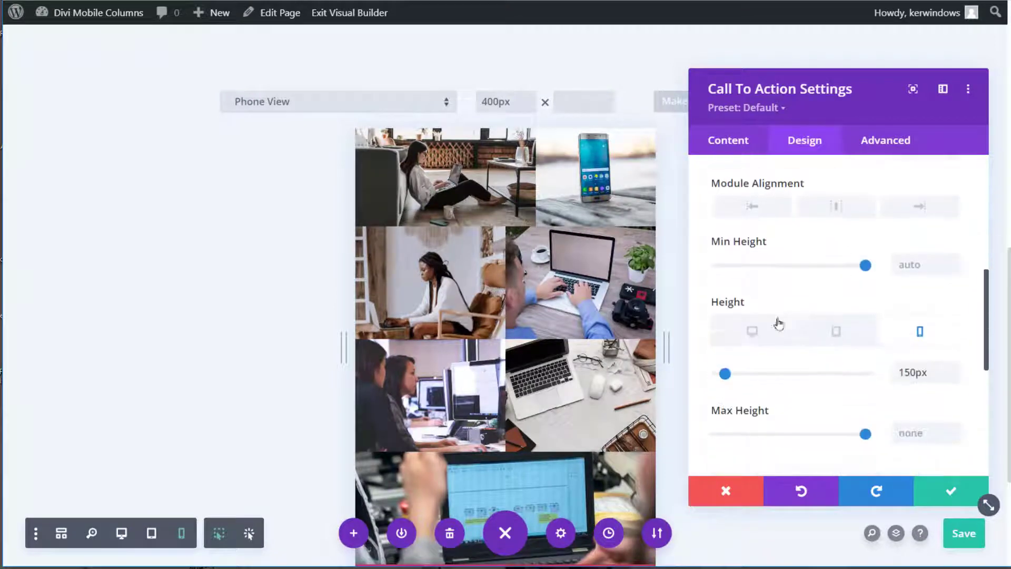
{"action": "left_click", "coordinate": [751, 329]}
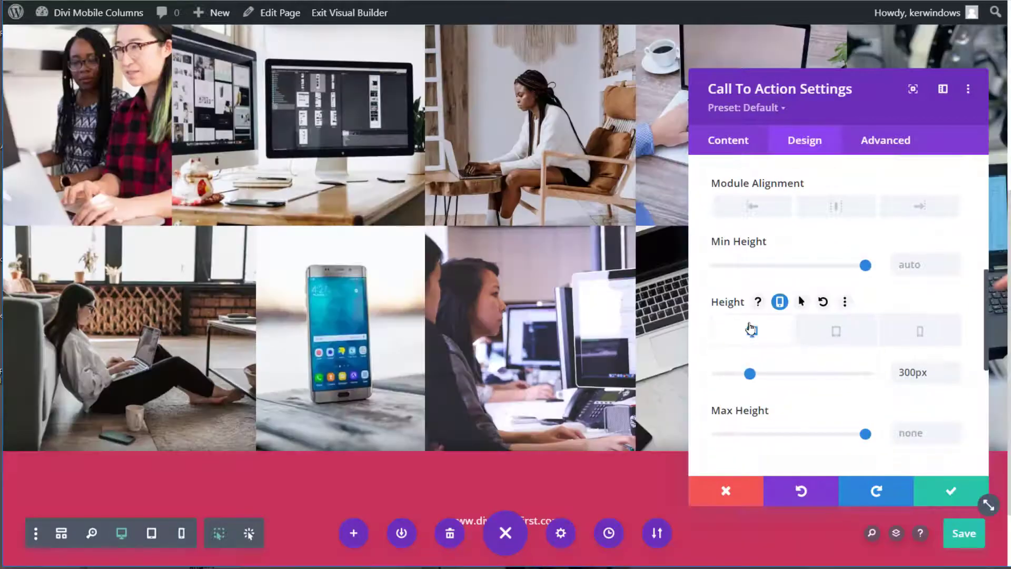
{"action": "scroll", "coordinate": [752, 316], "scroll_direction": "down", "scroll_amount": 3}
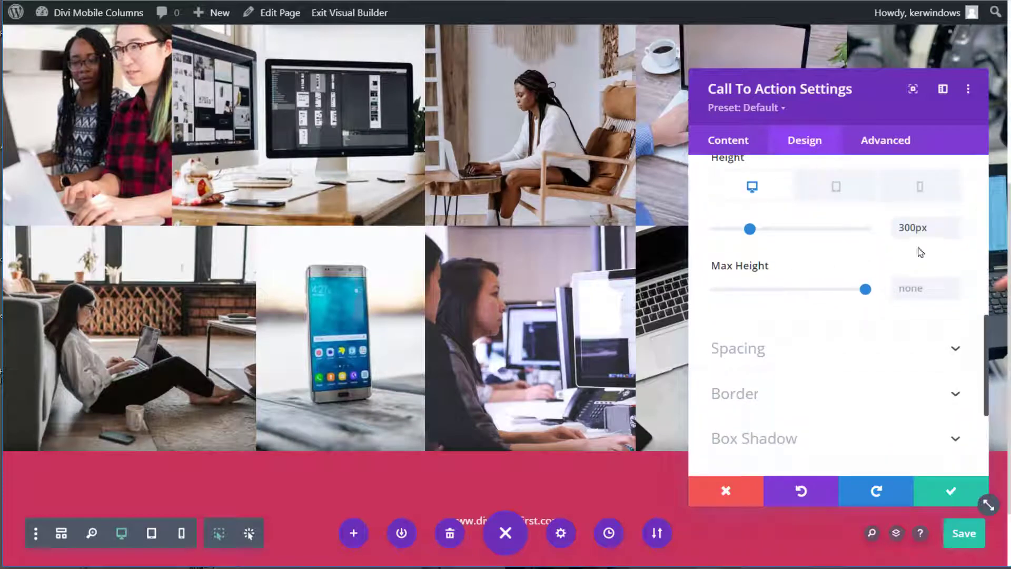
{"action": "left_click", "coordinate": [801, 348]}
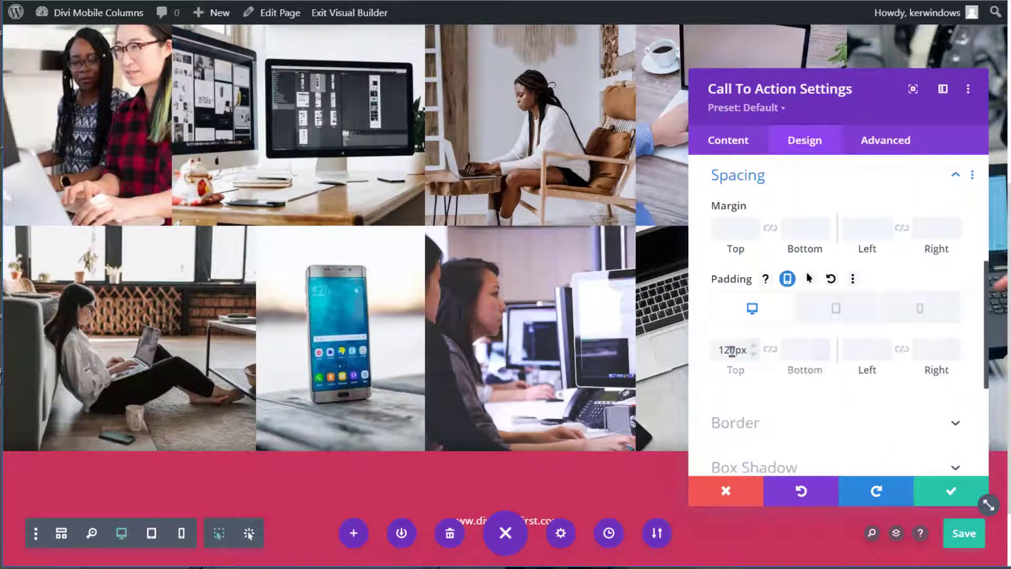
{"action": "scroll", "coordinate": [949, 317], "scroll_direction": "up", "scroll_amount": 4}
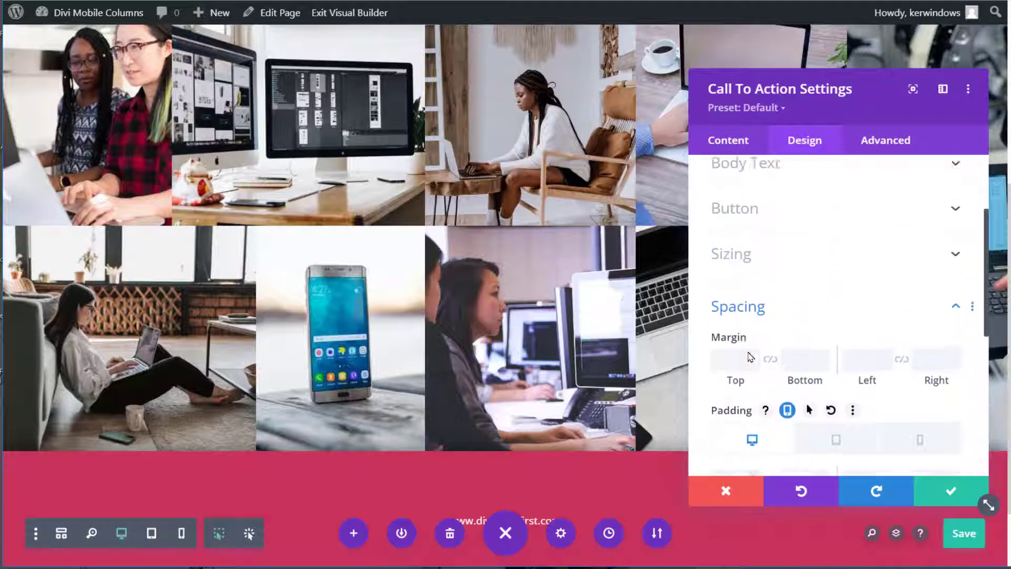
Check the same module's height and top padding for tablet
{"action": "left_click", "coordinate": [950, 317]}
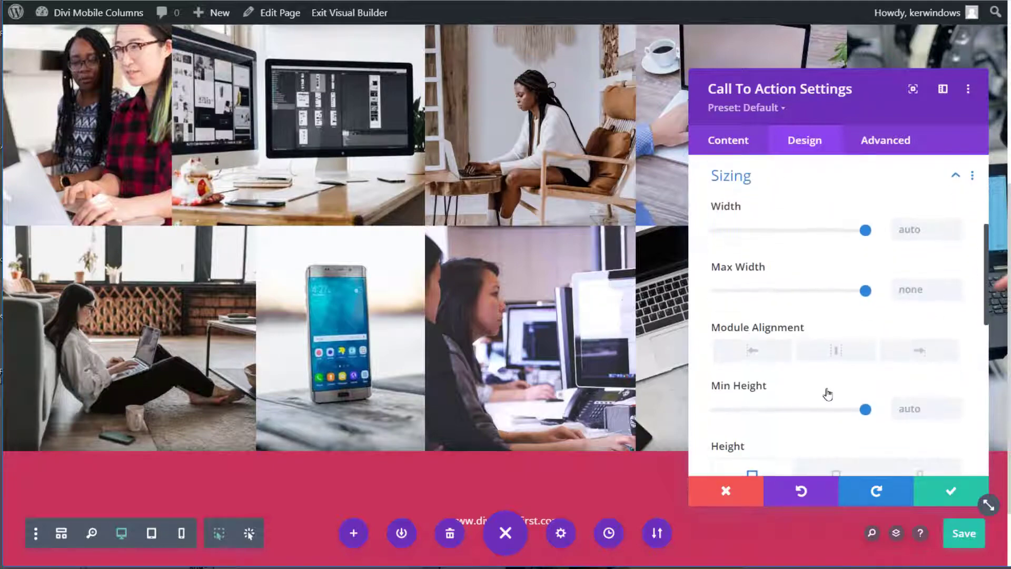
{"action": "scroll", "coordinate": [830, 416], "scroll_direction": "down", "scroll_amount": 1}
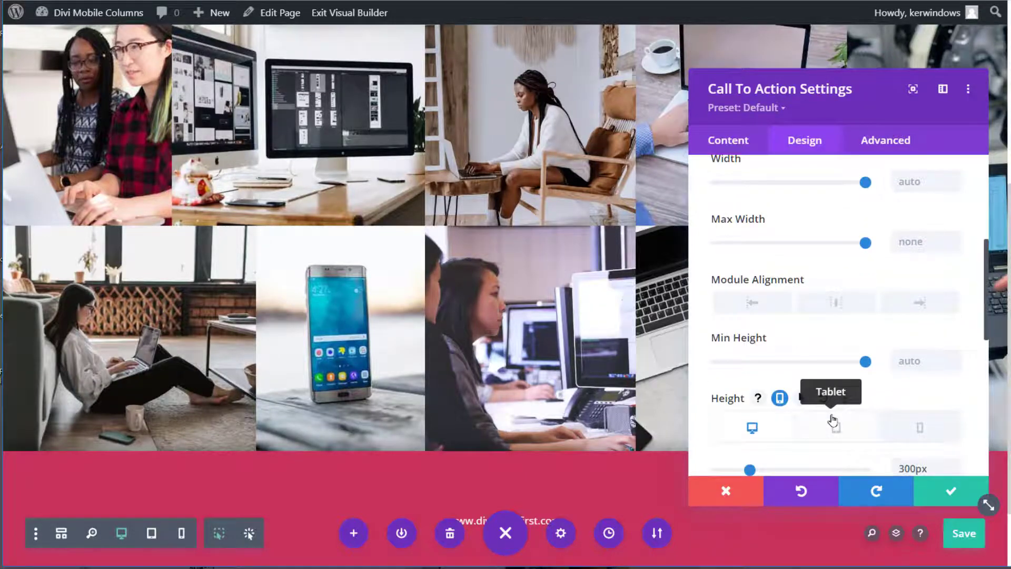
{"action": "left_click", "coordinate": [833, 424]}
{"action": "scroll", "coordinate": [854, 409], "scroll_direction": "down", "scroll_amount": 3}
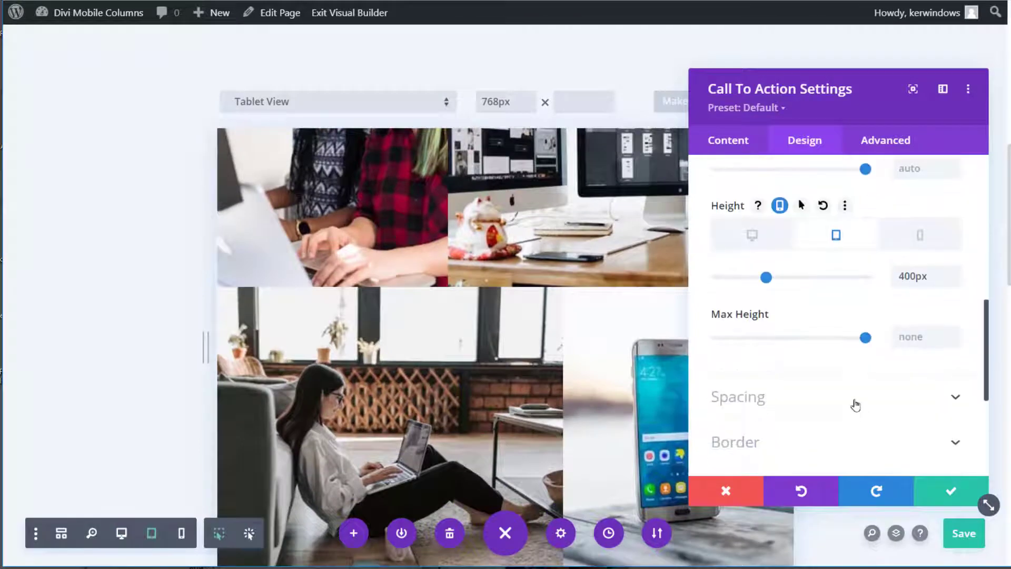
{"action": "left_click", "coordinate": [815, 394]}
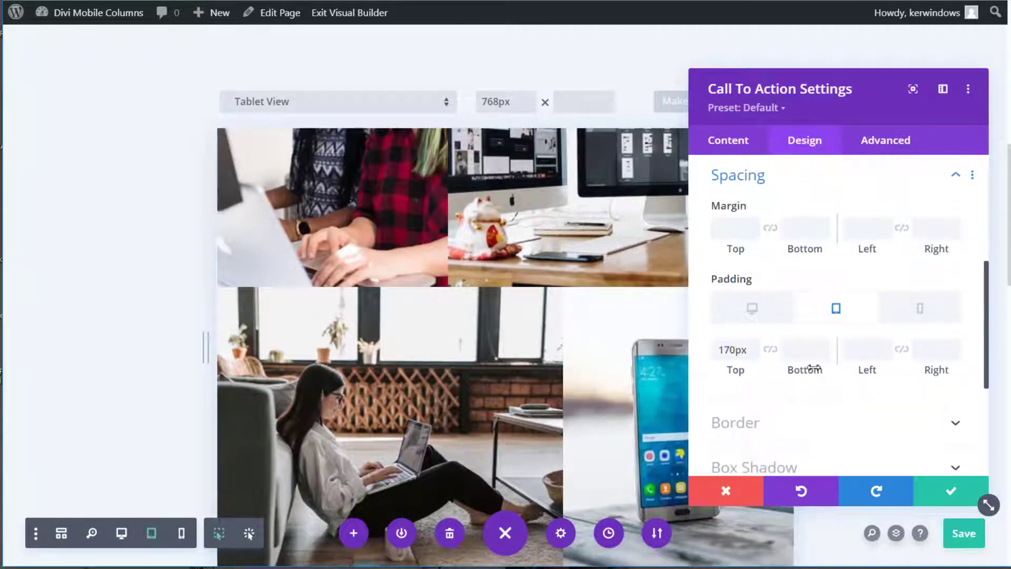
{"action": "scroll", "coordinate": [869, 326], "scroll_direction": "up", "scroll_amount": 3}
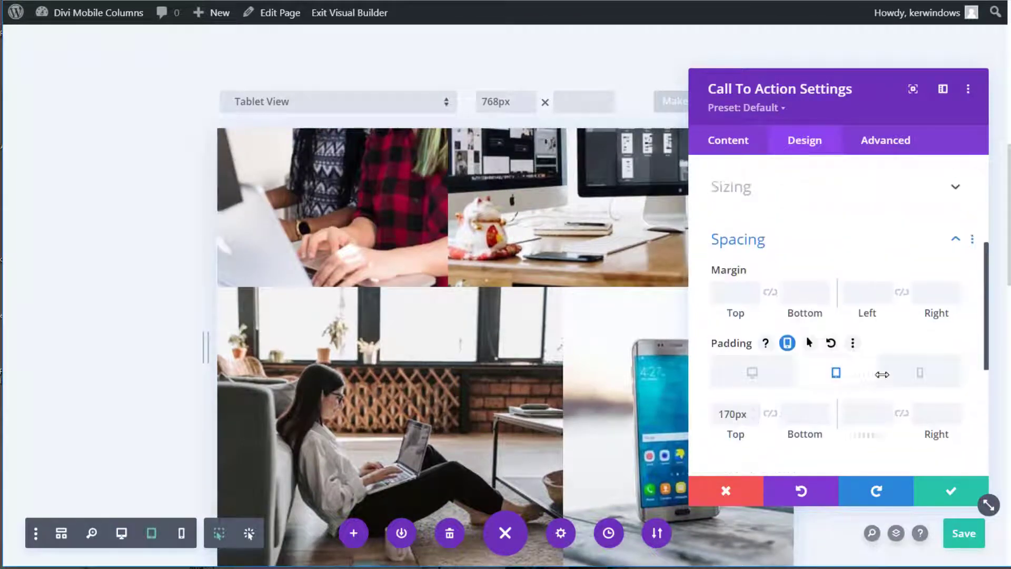
Check the module's phone height and top padding, and close its settings with the changes accepted
{"action": "left_click", "coordinate": [951, 271]}
{"action": "scroll", "coordinate": [923, 373], "scroll_direction": "down", "scroll_amount": 4}
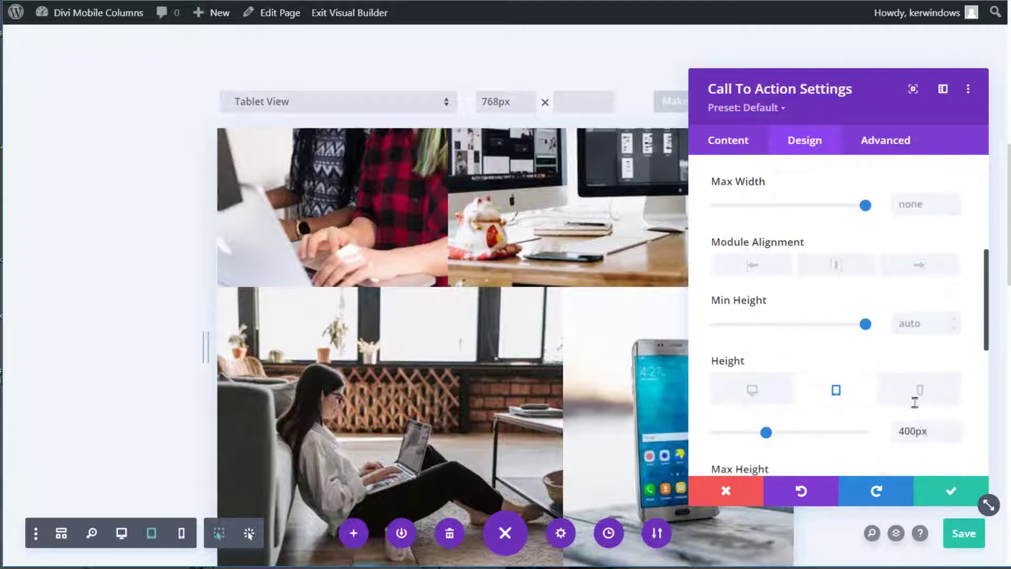
{"action": "left_click", "coordinate": [914, 331]}
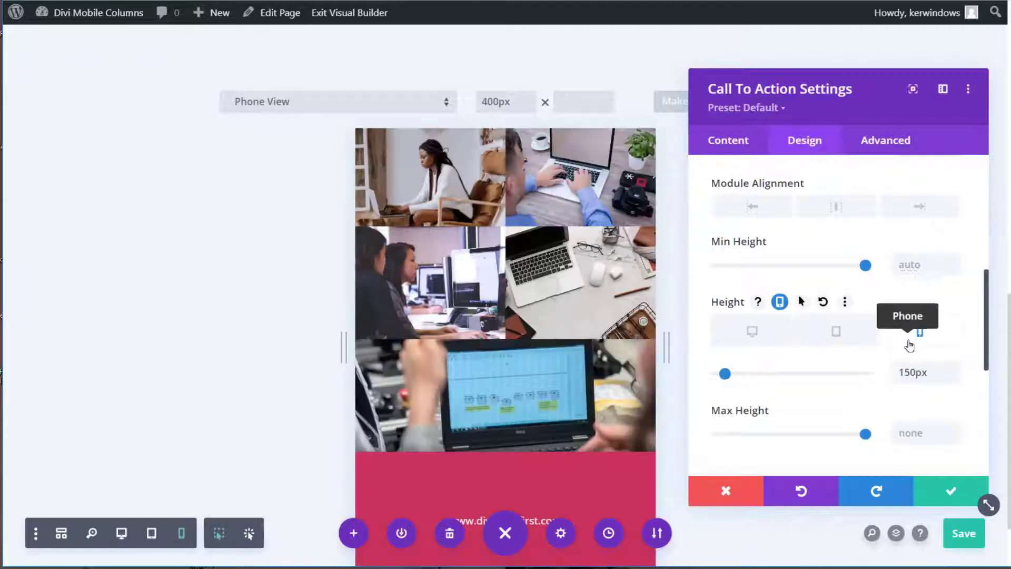
{"action": "scroll", "coordinate": [907, 343], "scroll_direction": "down", "scroll_amount": 2}
{"action": "scroll", "coordinate": [866, 258], "scroll_direction": "down", "scroll_amount": 4}
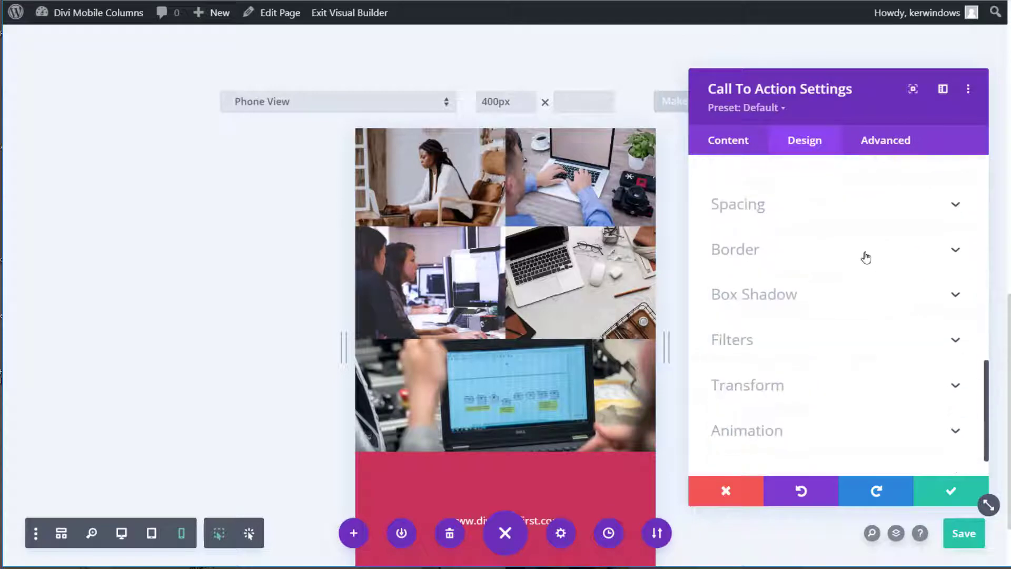
{"action": "left_click", "coordinate": [817, 212]}
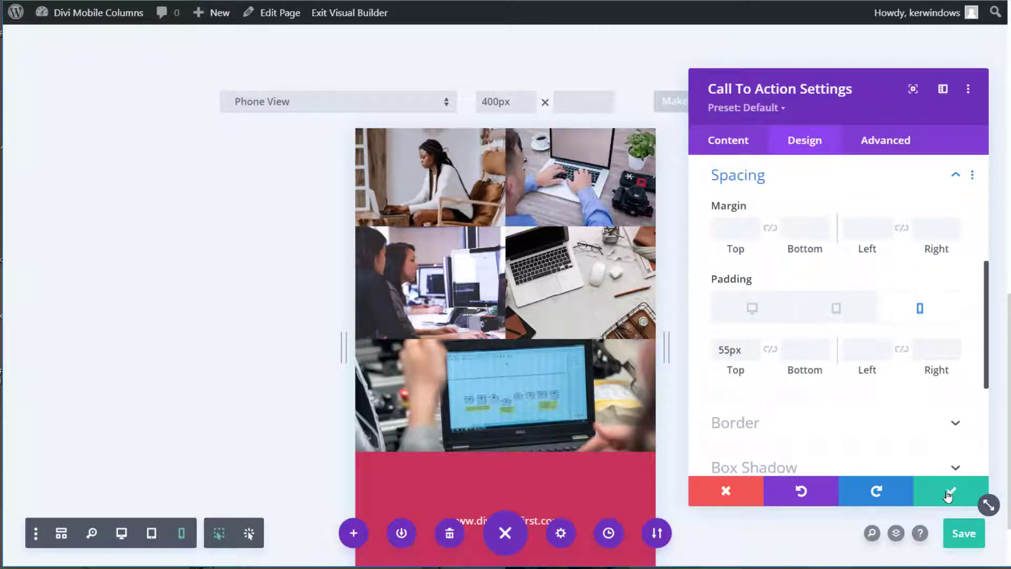
{"action": "left_click", "coordinate": [948, 493]}
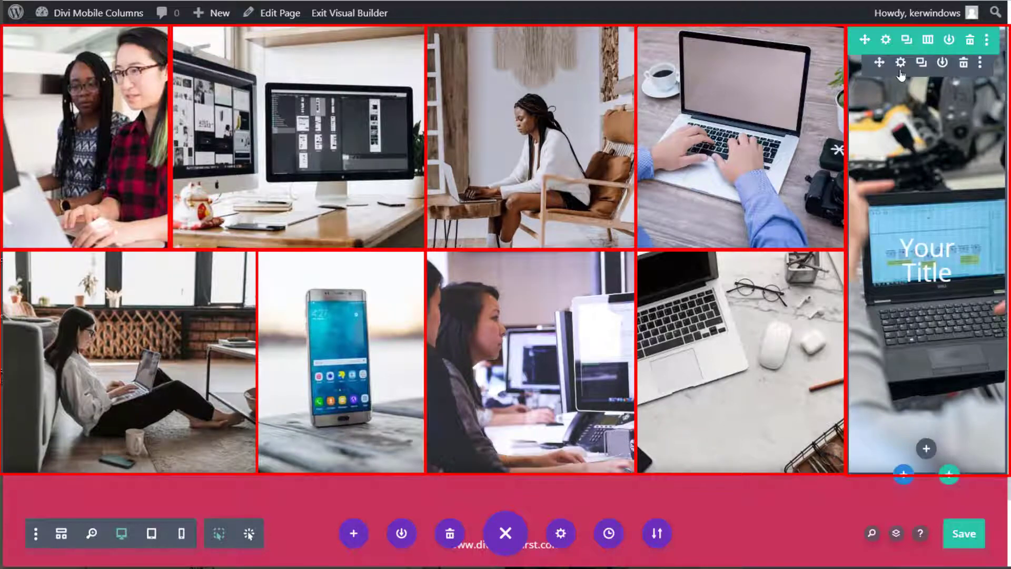
Examine the desktop height and top padding of the Call To Action module over the tall laptop image
{"action": "left_click", "coordinate": [901, 69]}
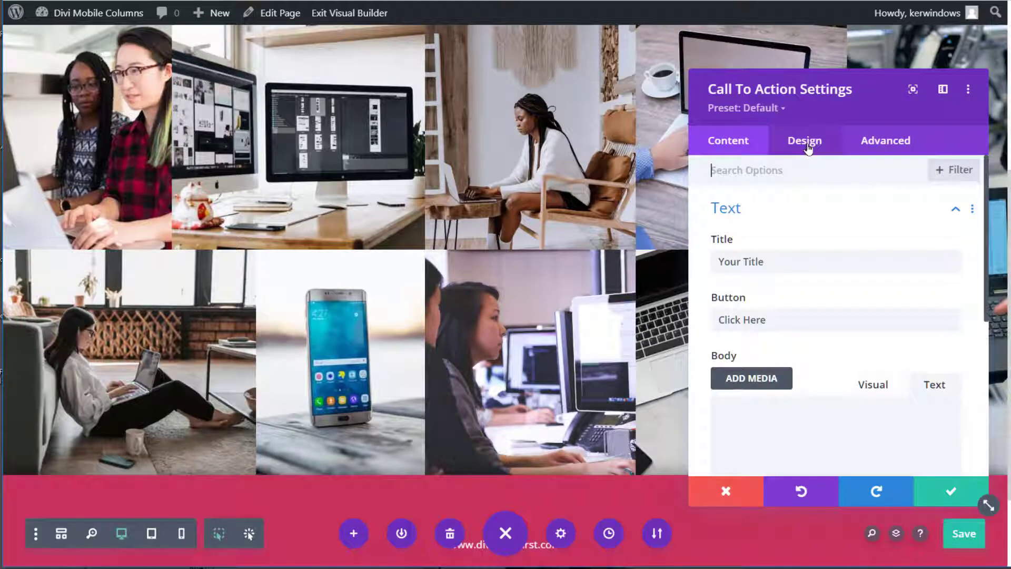
{"action": "left_click", "coordinate": [806, 141]}
{"action": "left_click", "coordinate": [756, 395]}
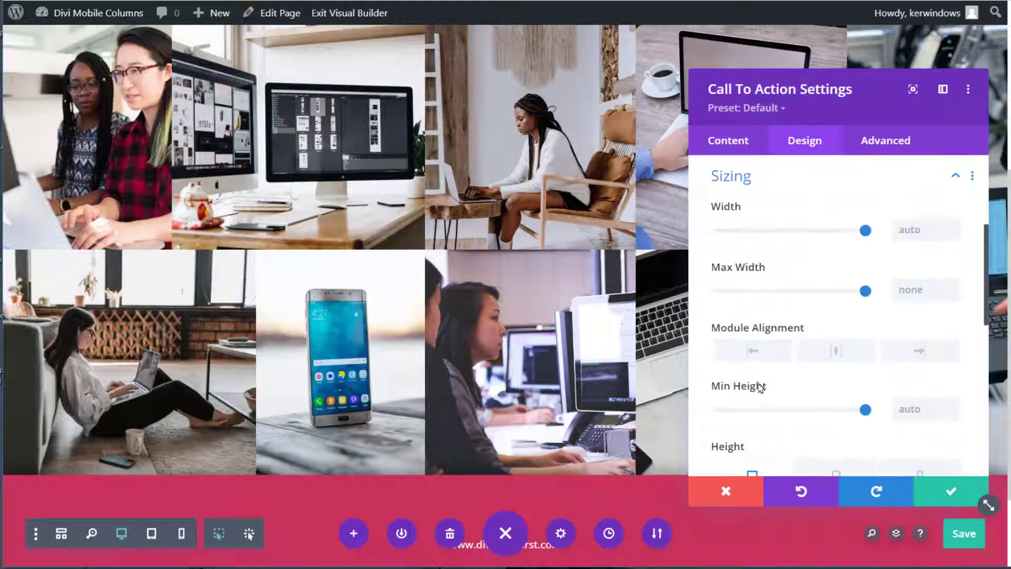
{"action": "scroll", "coordinate": [760, 387], "scroll_direction": "down", "scroll_amount": 2}
{"action": "scroll", "coordinate": [905, 373], "scroll_direction": "down", "scroll_amount": 3}
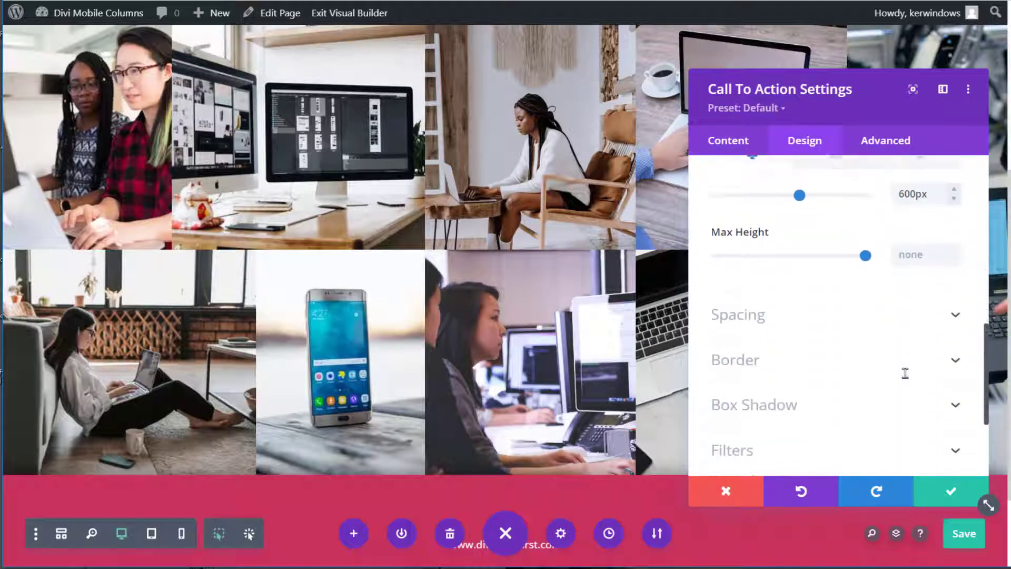
{"action": "left_click", "coordinate": [741, 311]}
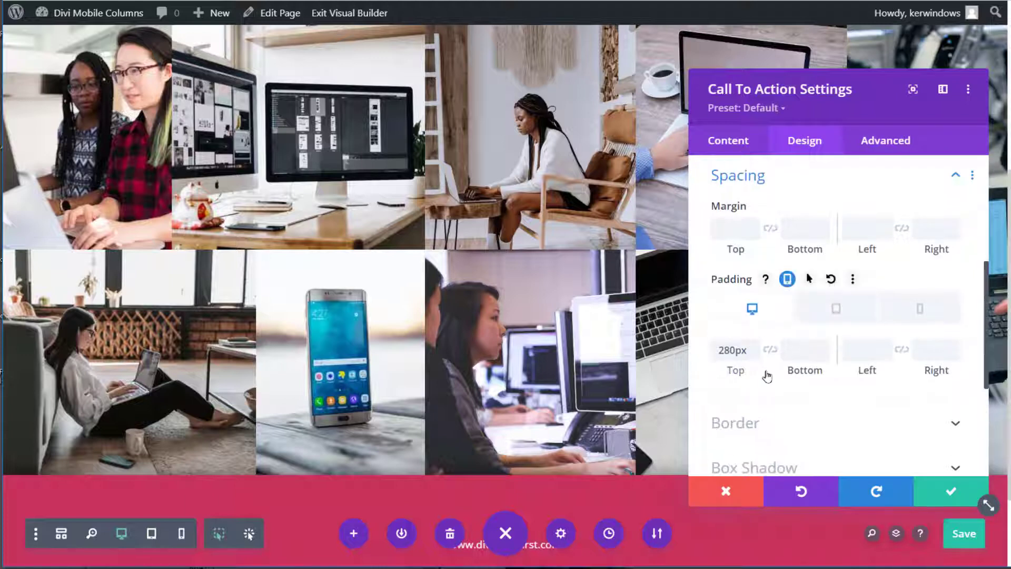
{"action": "scroll", "coordinate": [768, 376], "scroll_direction": "down", "scroll_amount": 2}
Inspect the tall laptop module's desktop and hover background colors, moving the settings window off the image and showing the hover color's value
{"action": "left_click", "coordinate": [728, 139]}
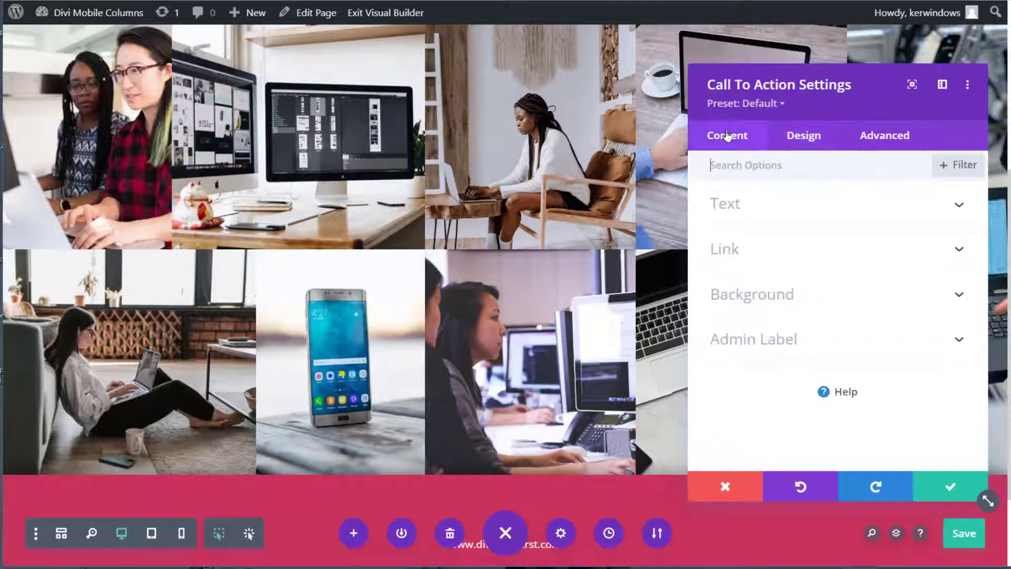
{"action": "left_click", "coordinate": [787, 298]}
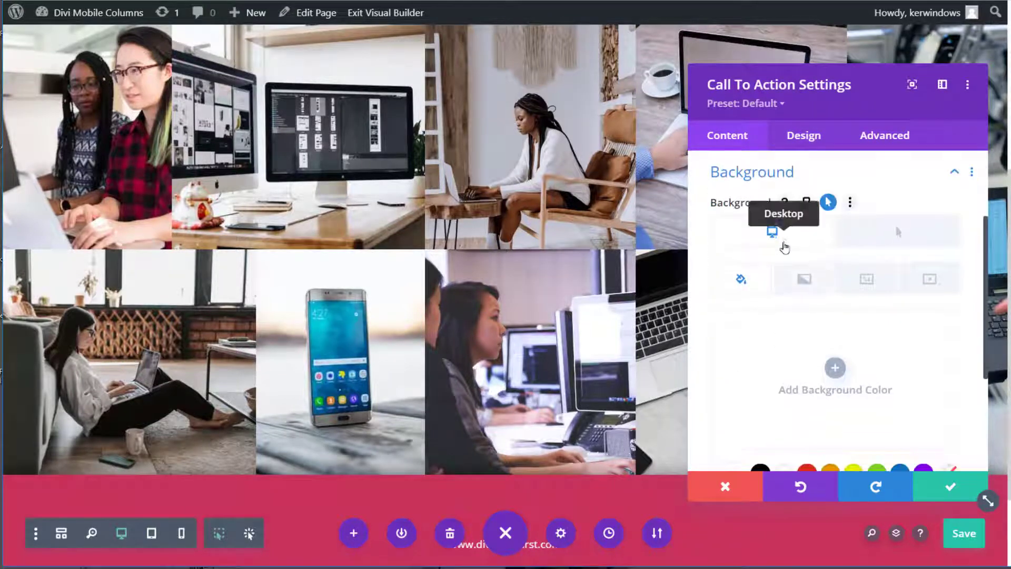
{"action": "scroll", "coordinate": [834, 409], "scroll_direction": "down", "scroll_amount": 1}
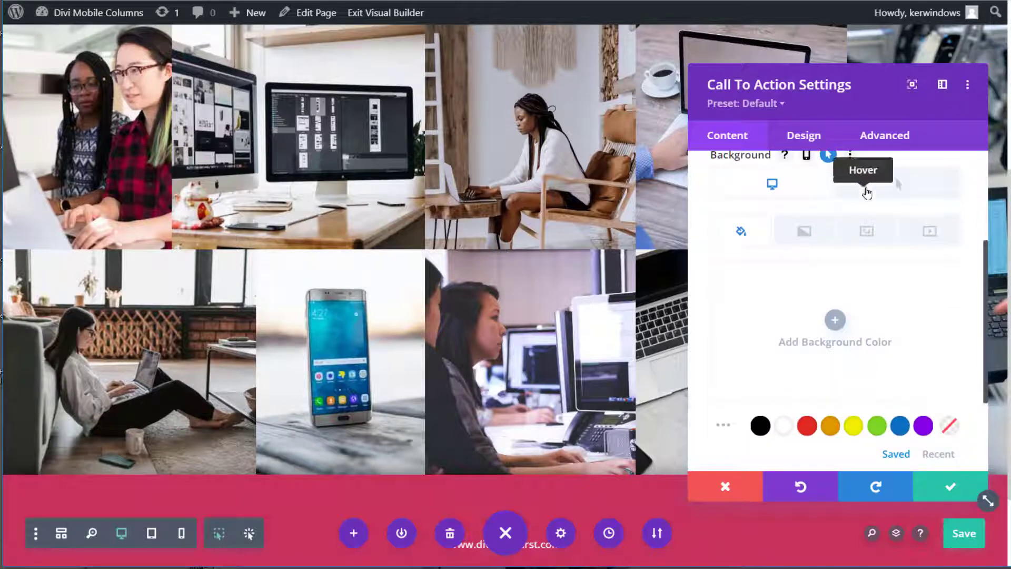
{"action": "left_click", "coordinate": [896, 177]}
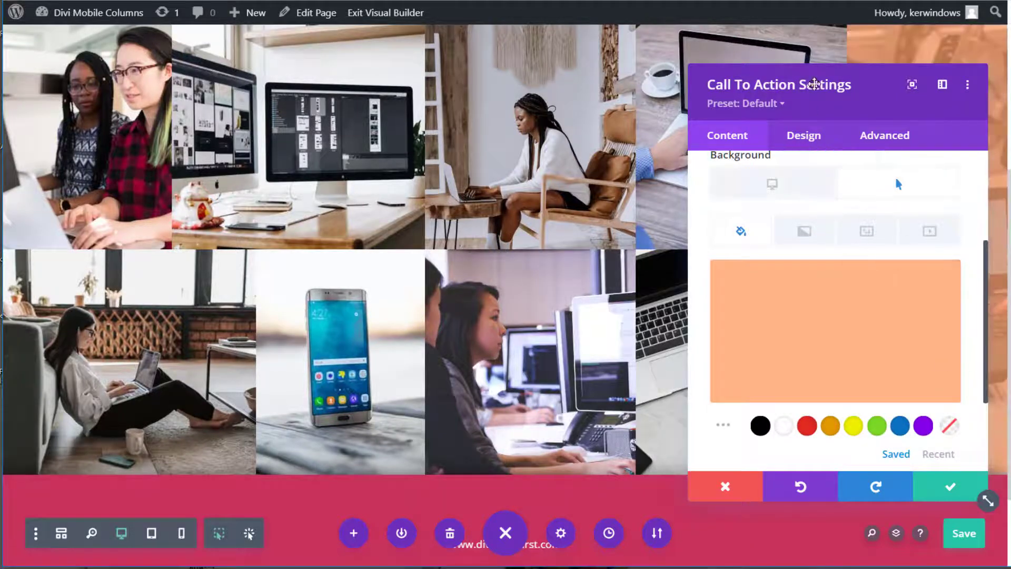
{"action": "left_click_drag", "start_coordinate": [763, 80], "coordinate": [530, 54]}
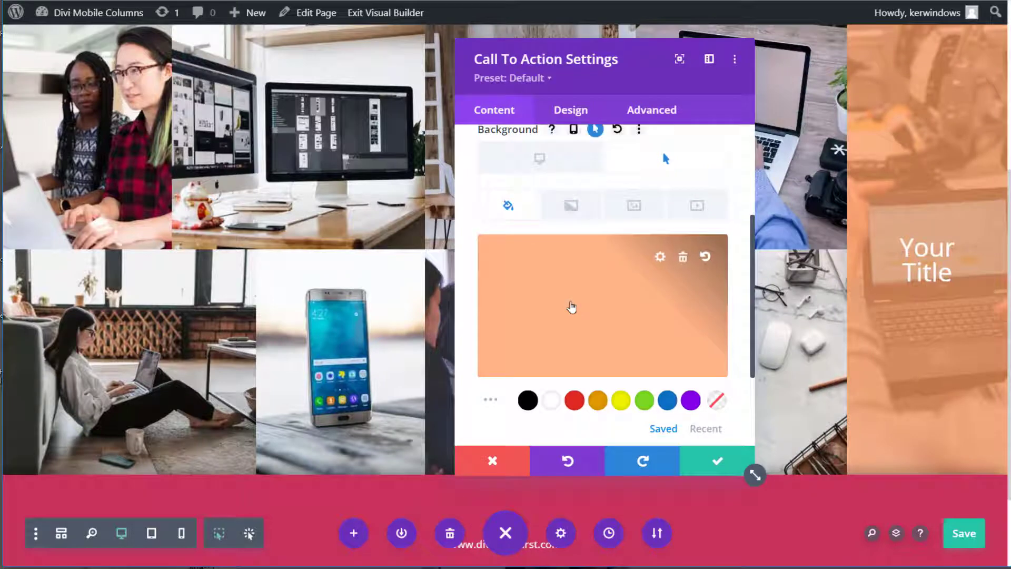
{"action": "left_click", "coordinate": [571, 305]}
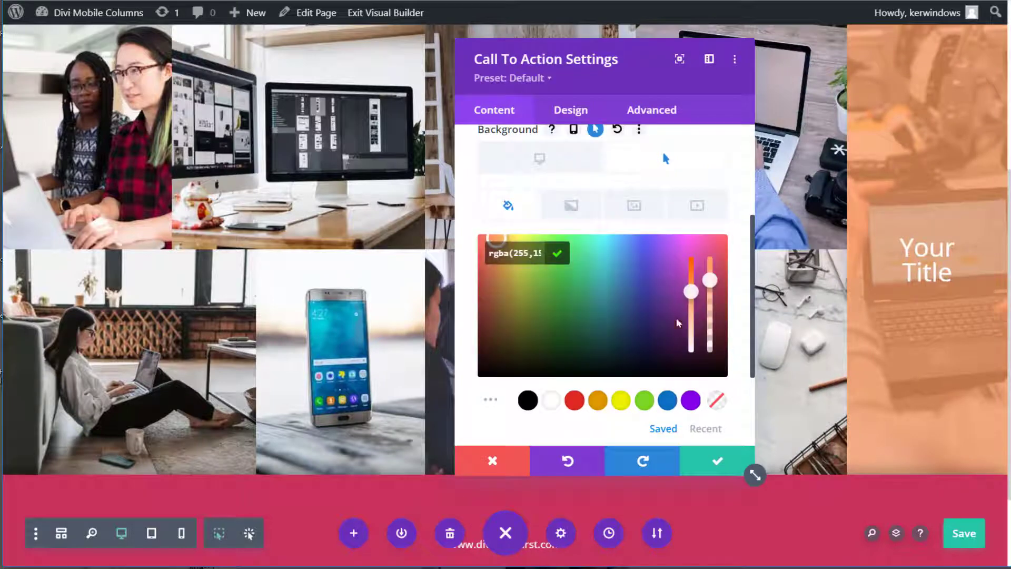
Compare the tall laptop module's hover and desktop opacity in its filter settings, and close the settings with the changes accepted
{"action": "left_click", "coordinate": [569, 112]}
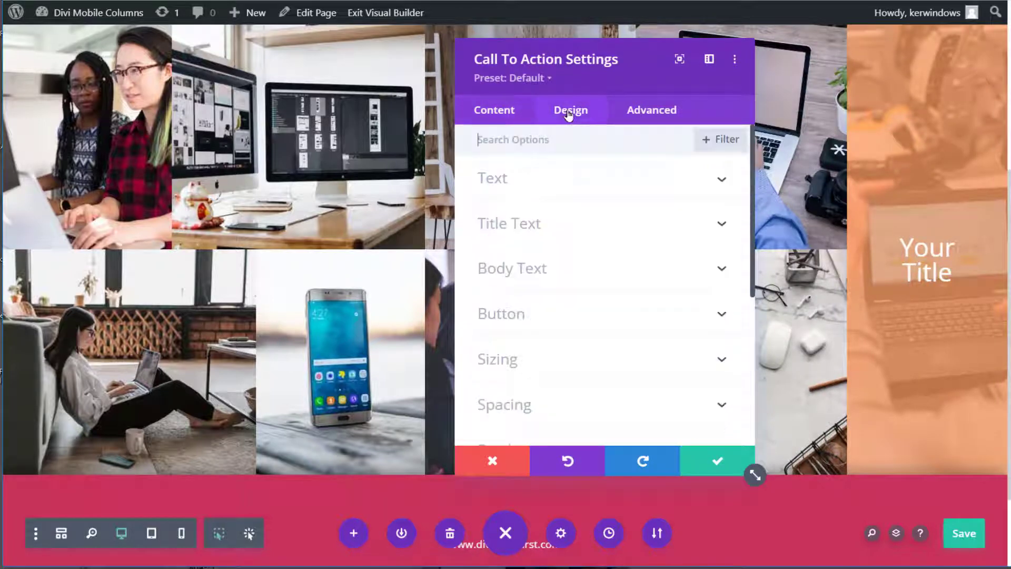
{"action": "scroll", "coordinate": [573, 323], "scroll_direction": "down", "scroll_amount": 1}
{"action": "scroll", "coordinate": [571, 323], "scroll_direction": "down", "scroll_amount": 5}
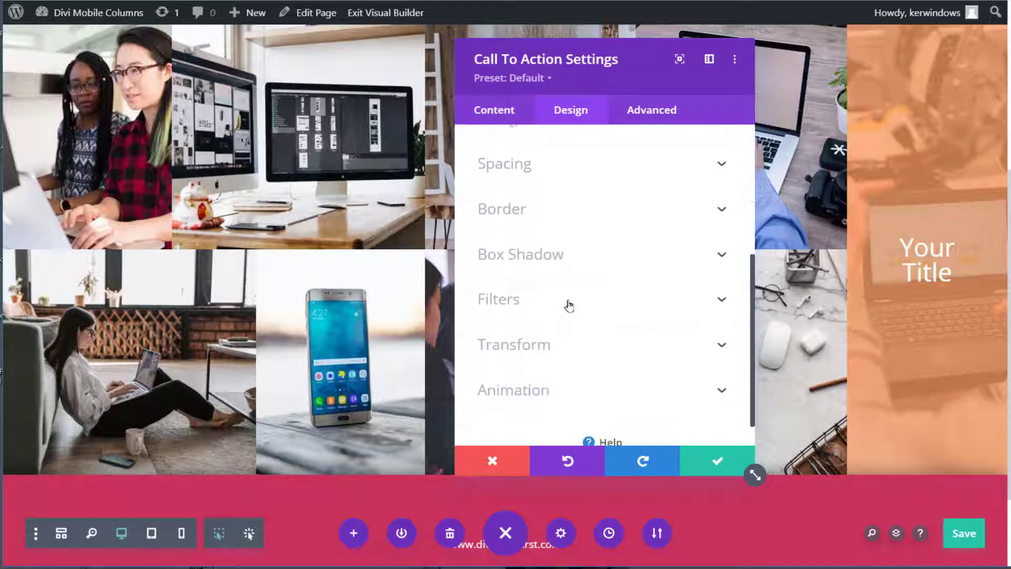
{"action": "left_click", "coordinate": [567, 304]}
{"action": "scroll", "coordinate": [564, 295], "scroll_direction": "down", "scroll_amount": 2}
{"action": "scroll", "coordinate": [661, 412], "scroll_direction": "down", "scroll_amount": 4}
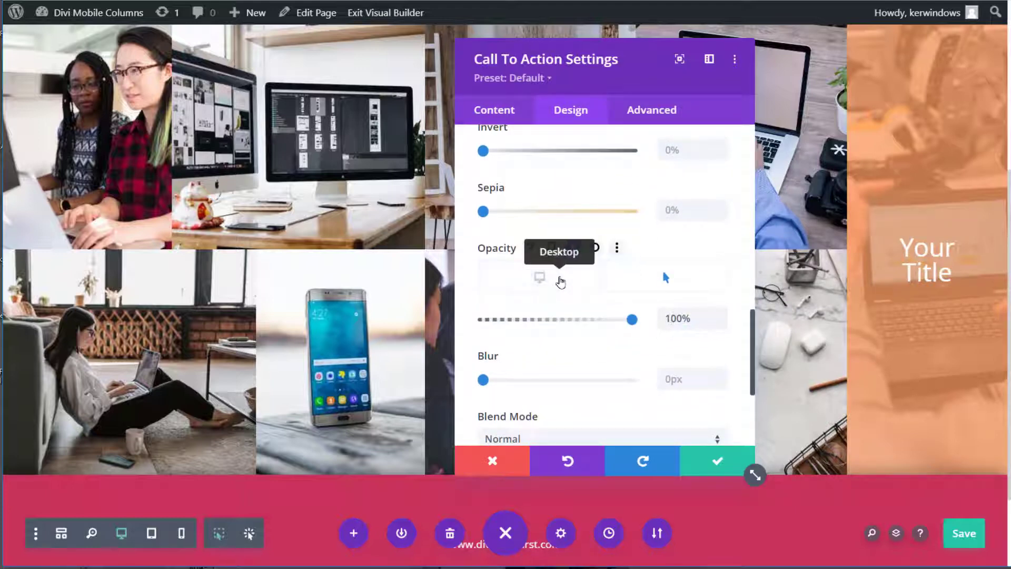
{"action": "left_click", "coordinate": [560, 282]}
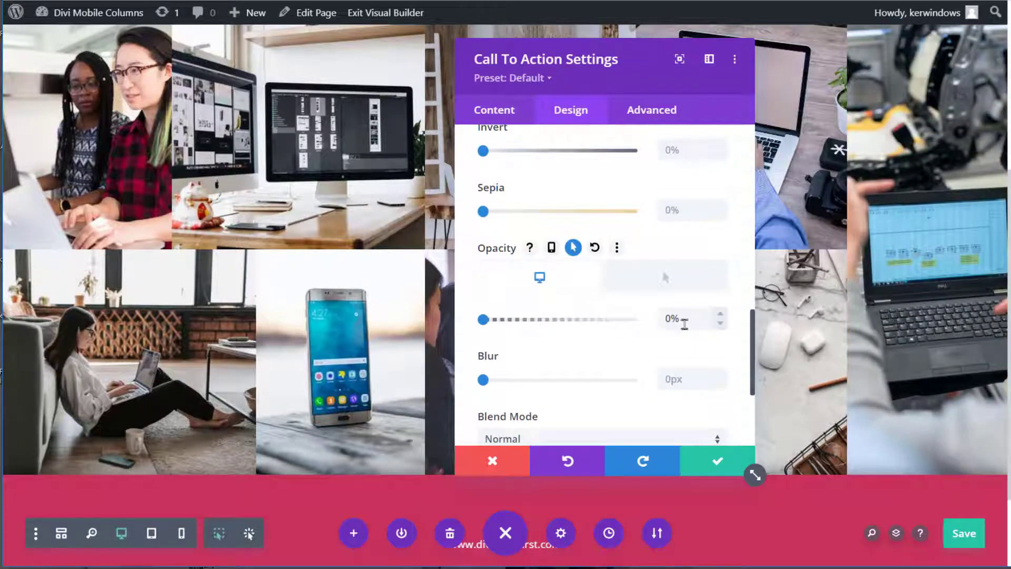
{"action": "left_click", "coordinate": [718, 461]}
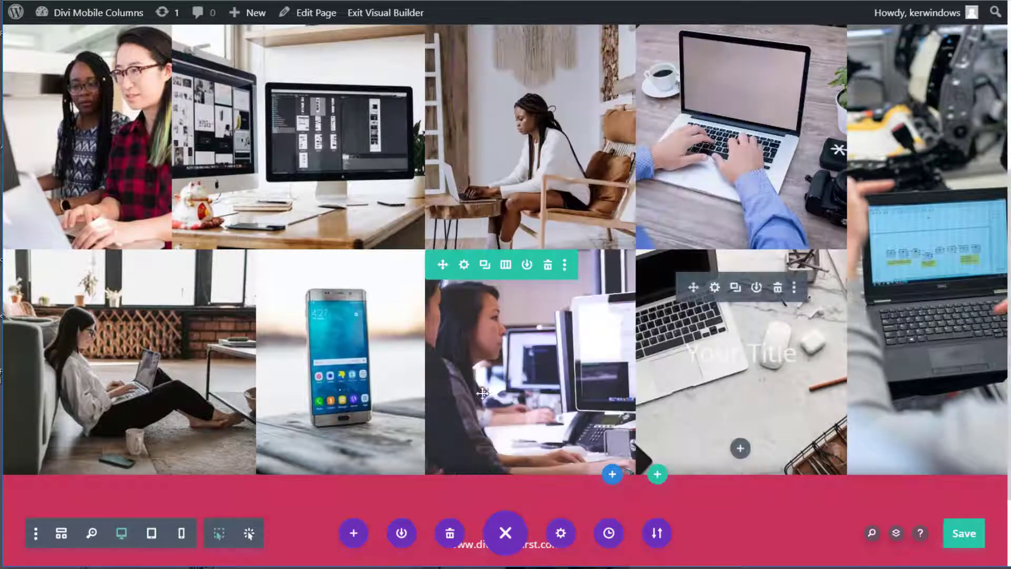
Check the left gallery section's CSS class and width, and close its settings with the changes accepted
{"action": "scroll", "coordinate": [62, 88], "scroll_direction": "up", "scroll_amount": 1}
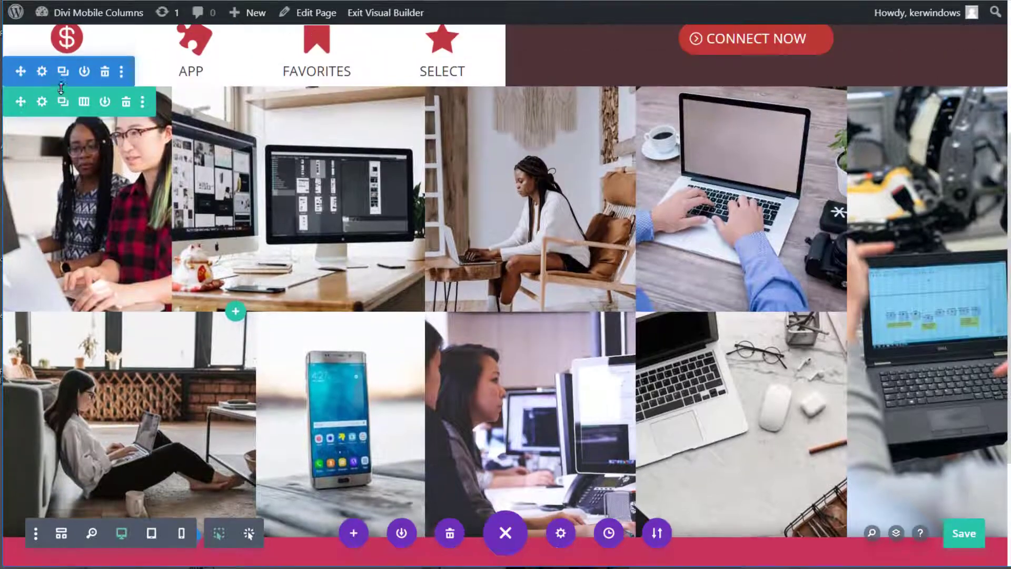
{"action": "left_click", "coordinate": [42, 73]}
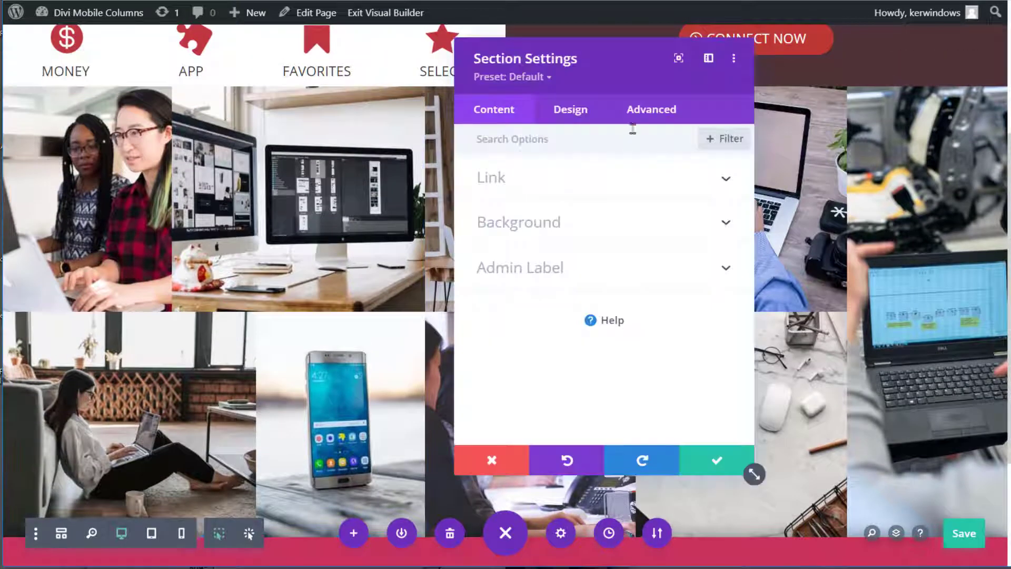
{"action": "left_click", "coordinate": [640, 111]}
{"action": "left_click", "coordinate": [594, 176]}
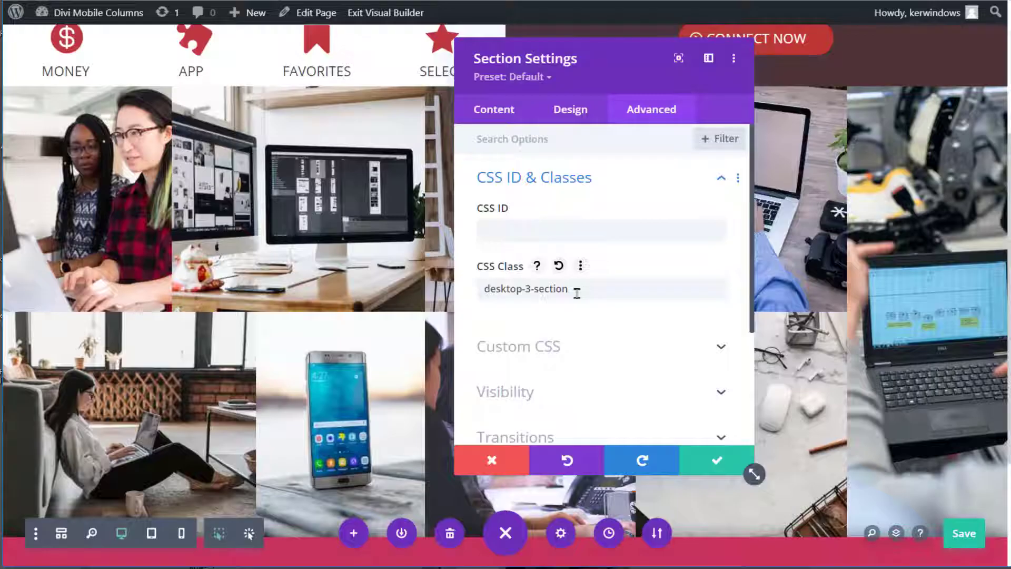
{"action": "left_click", "coordinate": [557, 110]}
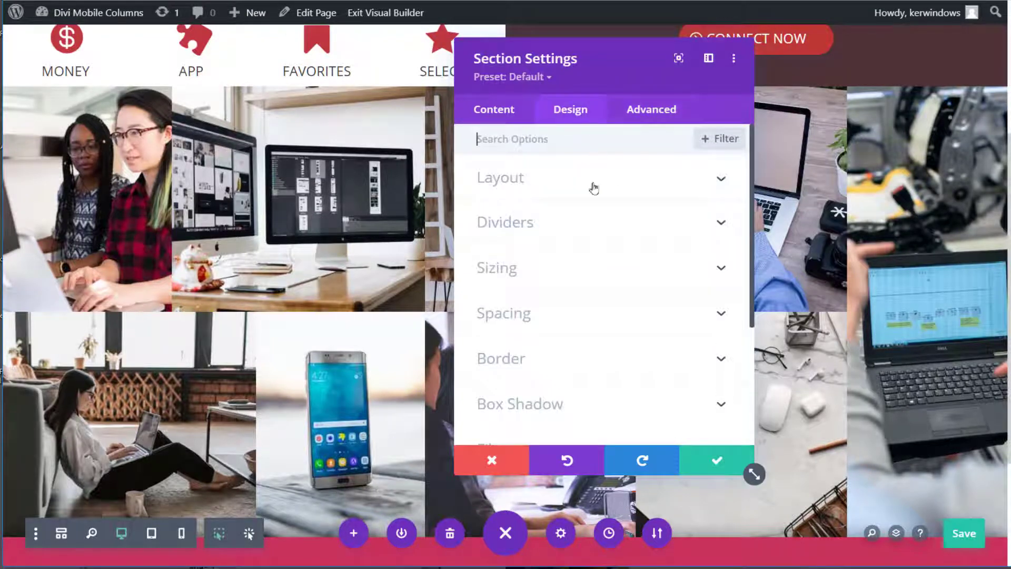
{"action": "left_click", "coordinate": [544, 268]}
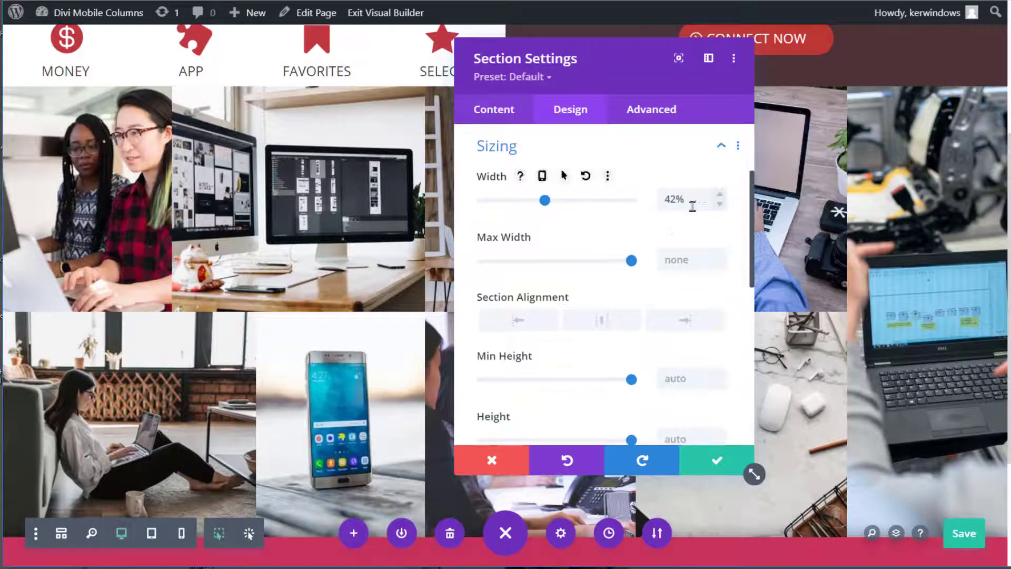
{"action": "left_click", "coordinate": [714, 460]}
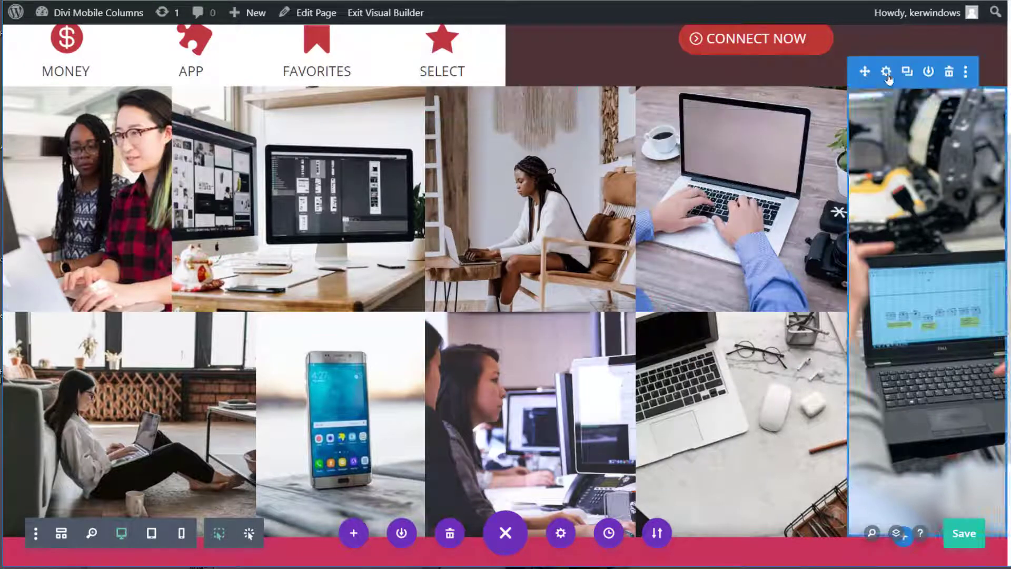
Check the right gallery section's width and padding, and close its settings with the changes accepted
{"action": "left_click", "coordinate": [889, 72]}
{"action": "left_click", "coordinate": [572, 109]}
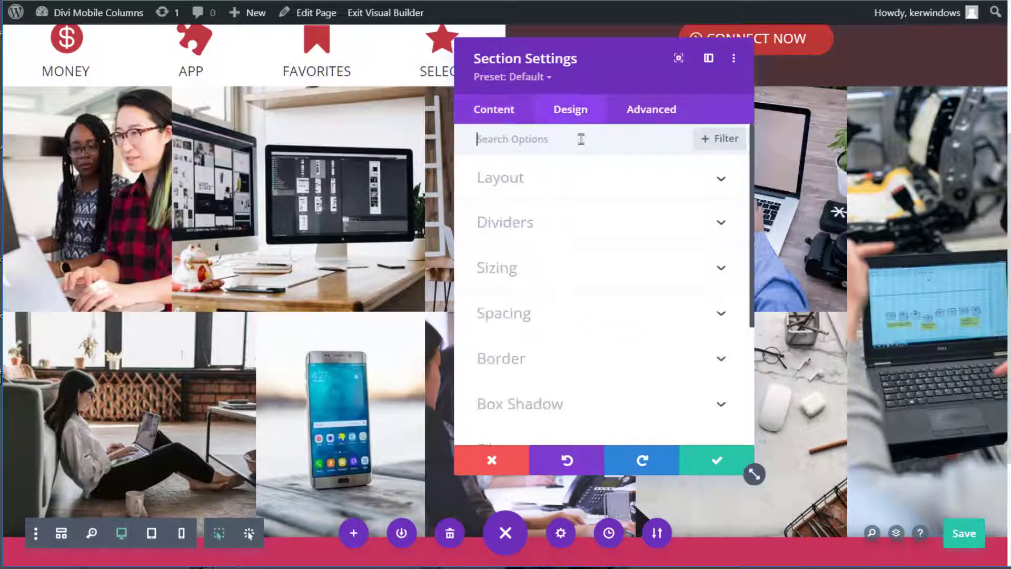
{"action": "left_click", "coordinate": [555, 266]}
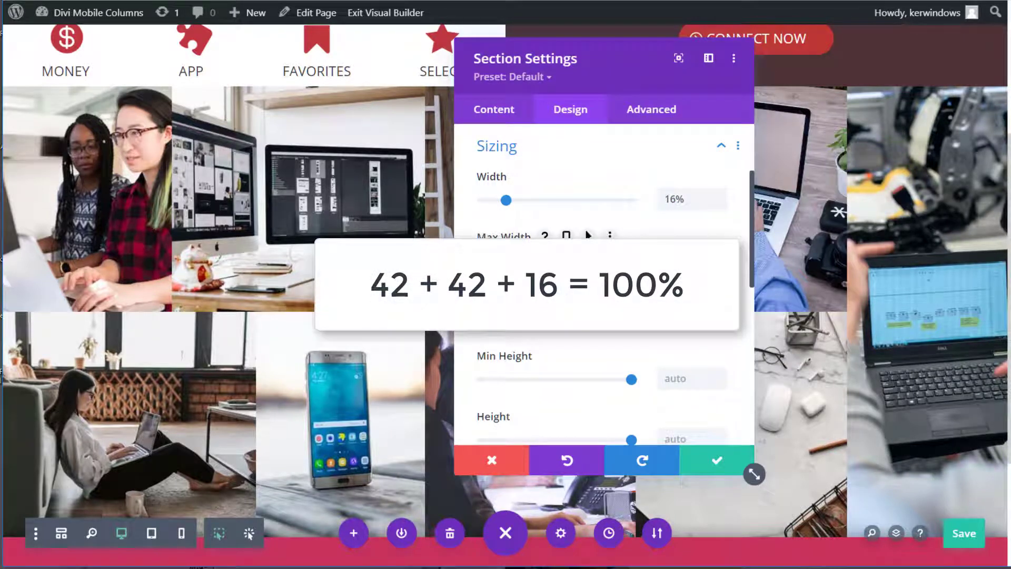
{"action": "scroll", "coordinate": [616, 350], "scroll_direction": "down", "scroll_amount": 10}
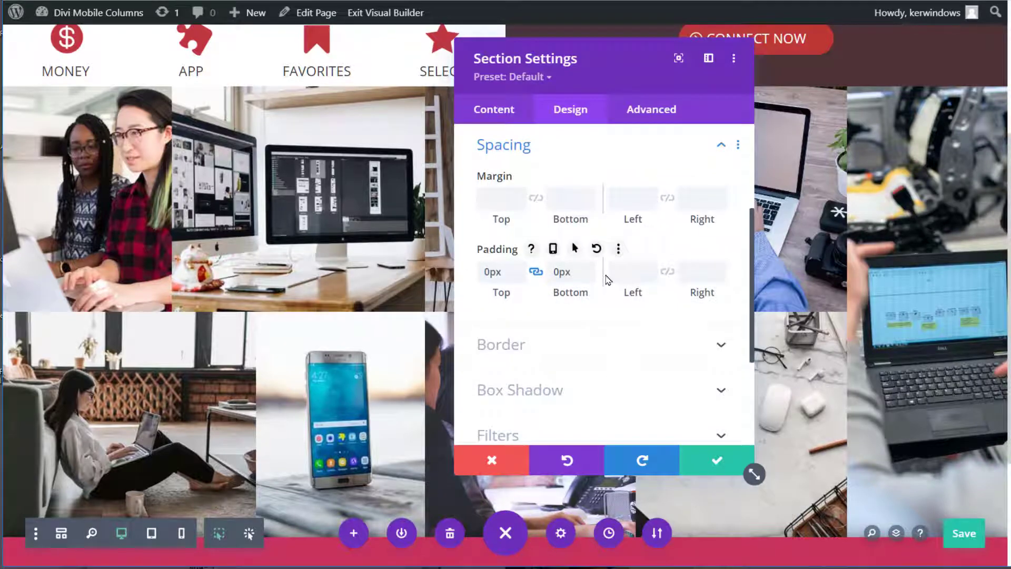
{"action": "left_click", "coordinate": [720, 459]}
Open the settings of the "Important (do not ..." section from the page's layer list and check its CSS class
{"action": "left_click", "coordinate": [896, 533]}
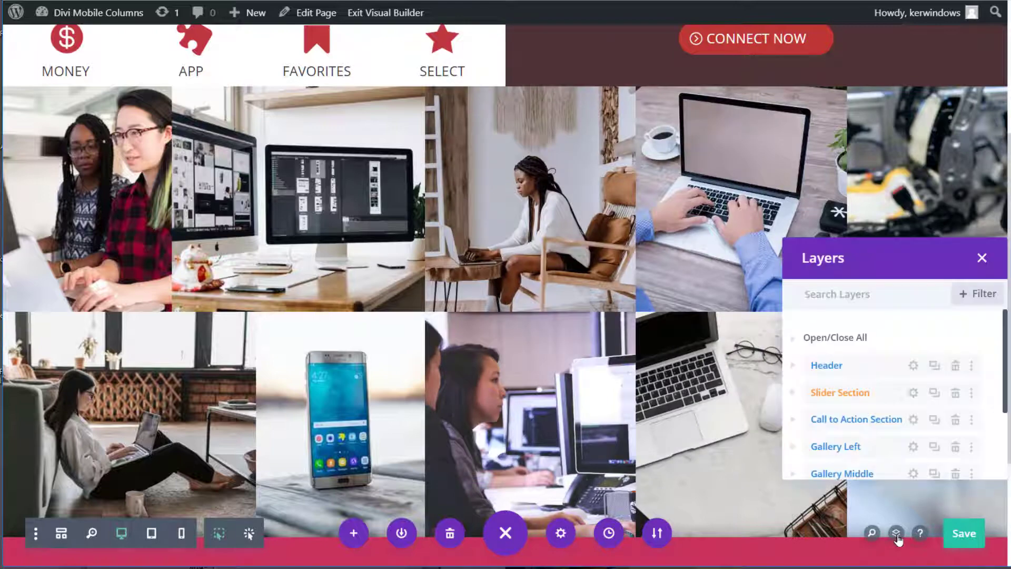
{"action": "scroll", "coordinate": [897, 381], "scroll_direction": "down", "scroll_amount": 3}
{"action": "left_click", "coordinate": [871, 418]}
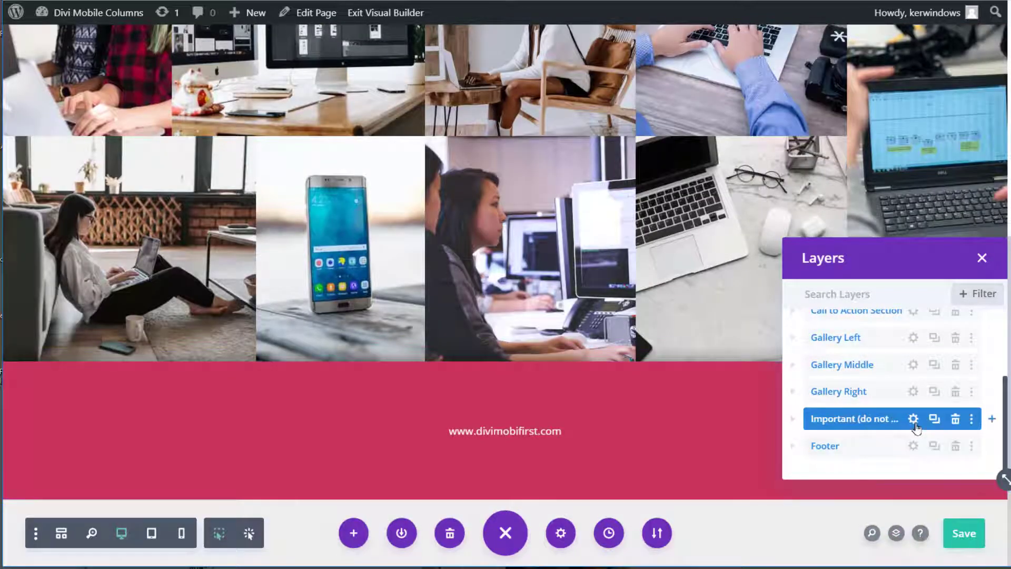
{"action": "left_click", "coordinate": [913, 419]}
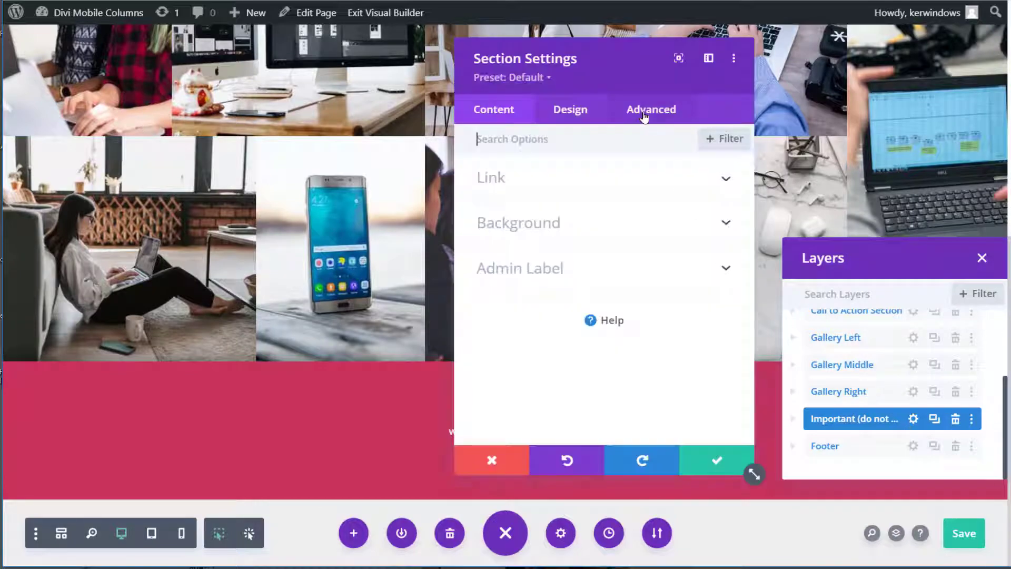
{"action": "left_click", "coordinate": [645, 110]}
{"action": "left_click", "coordinate": [606, 179]}
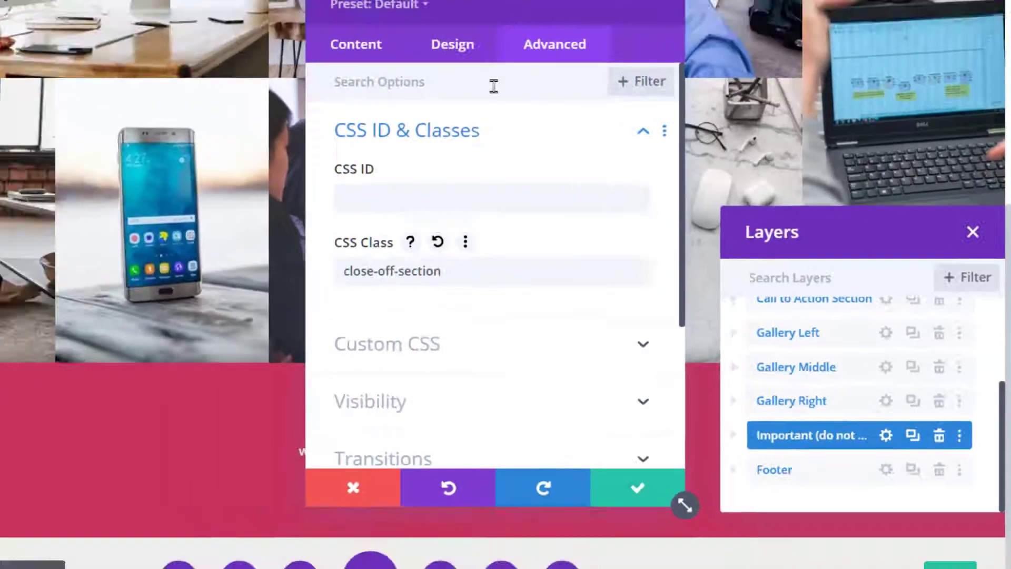
Check the same section's height in its sizing settings, and close the settings with the changes accepted
{"action": "left_click", "coordinate": [571, 112]}
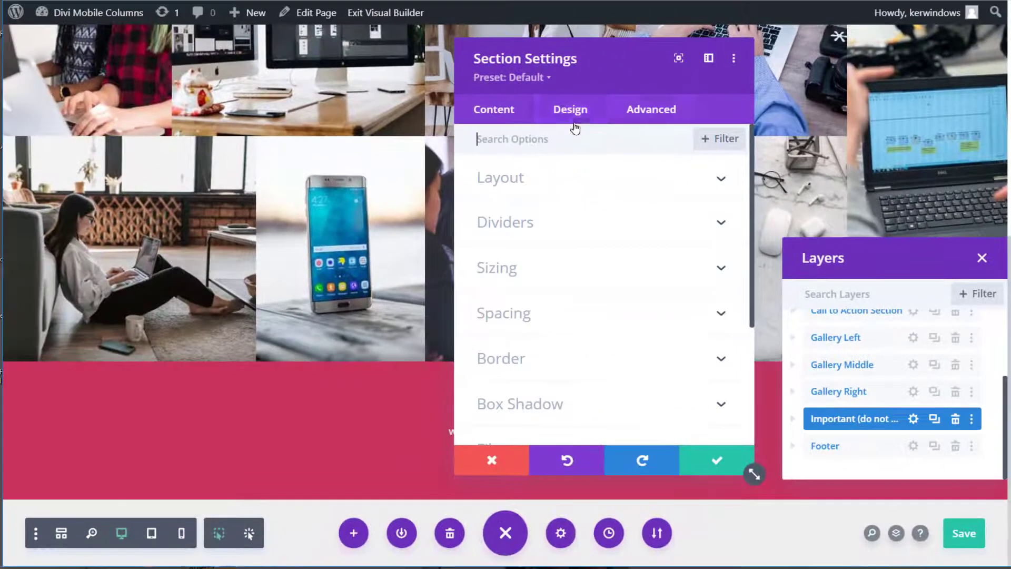
{"action": "left_click", "coordinate": [549, 277]}
{"action": "scroll", "coordinate": [562, 337], "scroll_direction": "down", "scroll_amount": 4}
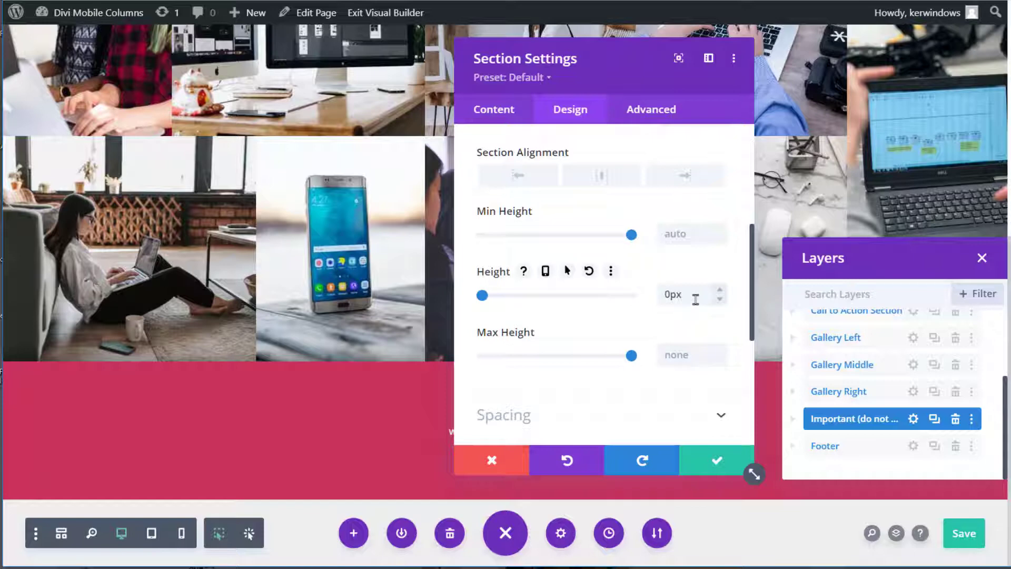
{"action": "left_click", "coordinate": [710, 466]}
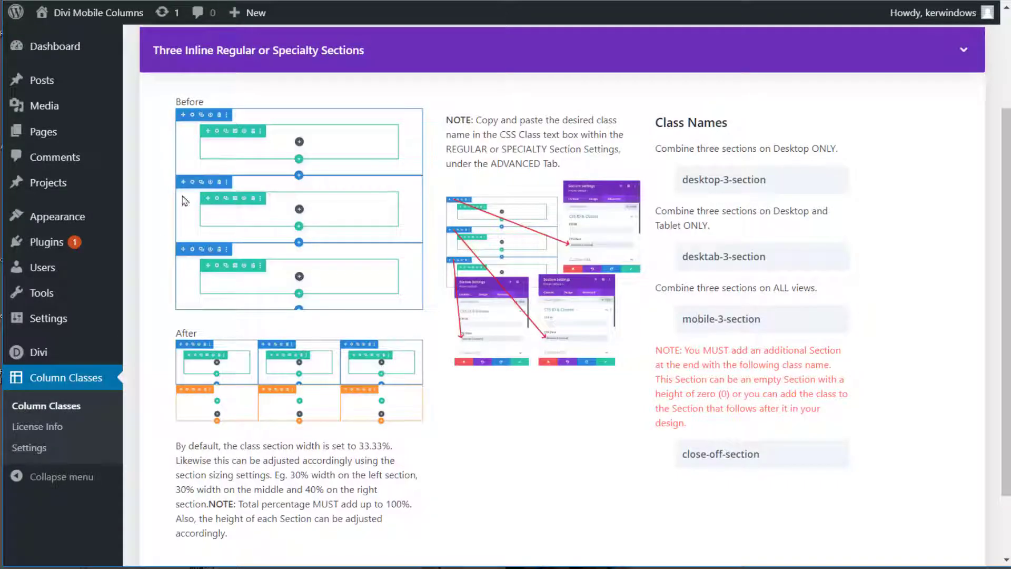
Review the row and column class names for regular and specialty sections in the Column Classes plugin reference
{"action": "left_click", "coordinate": [30, 447]}
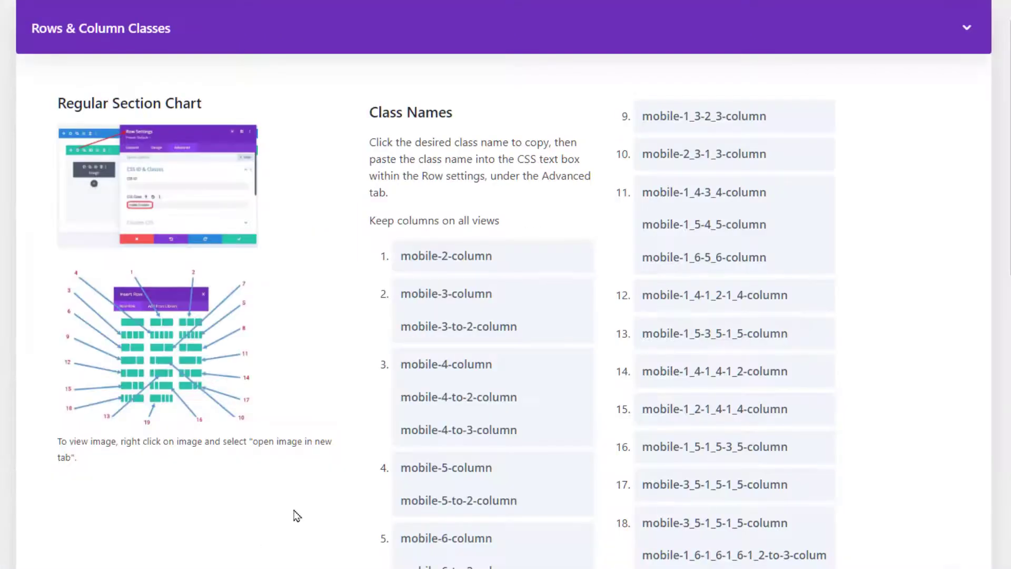
{"action": "scroll", "coordinate": [293, 515], "scroll_direction": "down", "scroll_amount": 10}
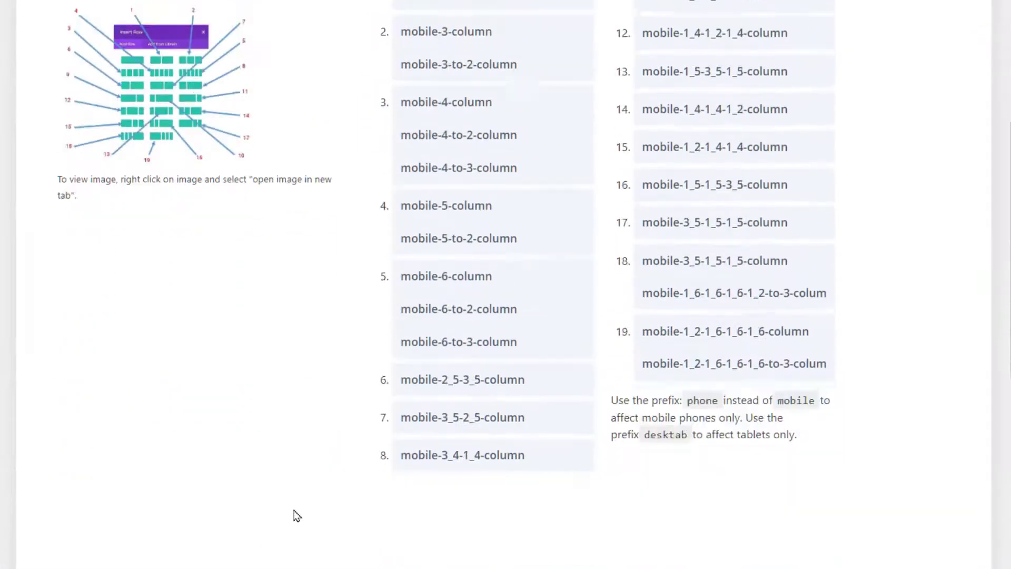
{"action": "scroll", "coordinate": [296, 515], "scroll_direction": "down", "scroll_amount": 7}
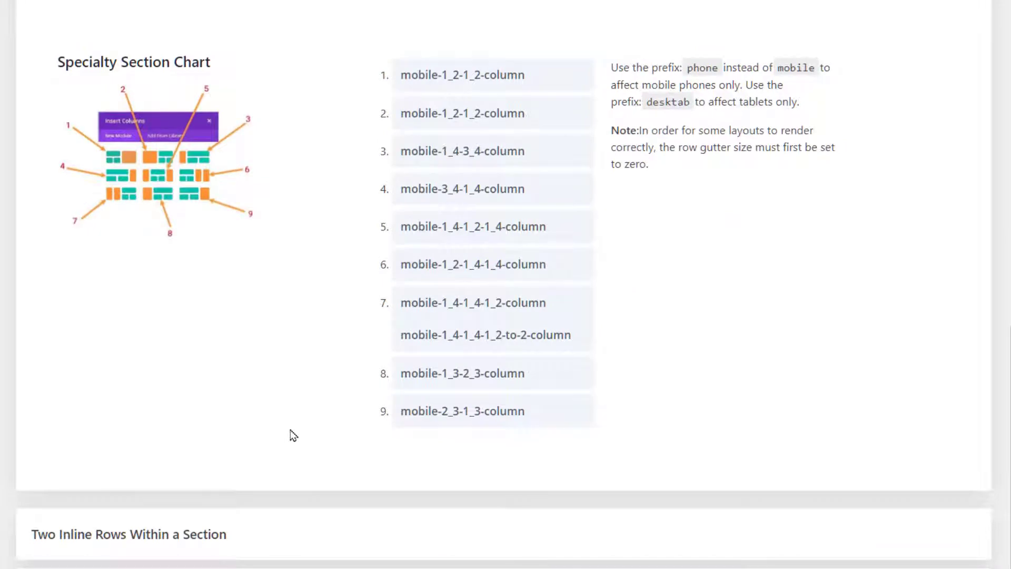
{"action": "scroll", "coordinate": [293, 436], "scroll_direction": "down", "scroll_amount": 1}
{"action": "left_click", "coordinate": [267, 472]}
{"action": "scroll", "coordinate": [269, 470], "scroll_direction": "down", "scroll_amount": 5}
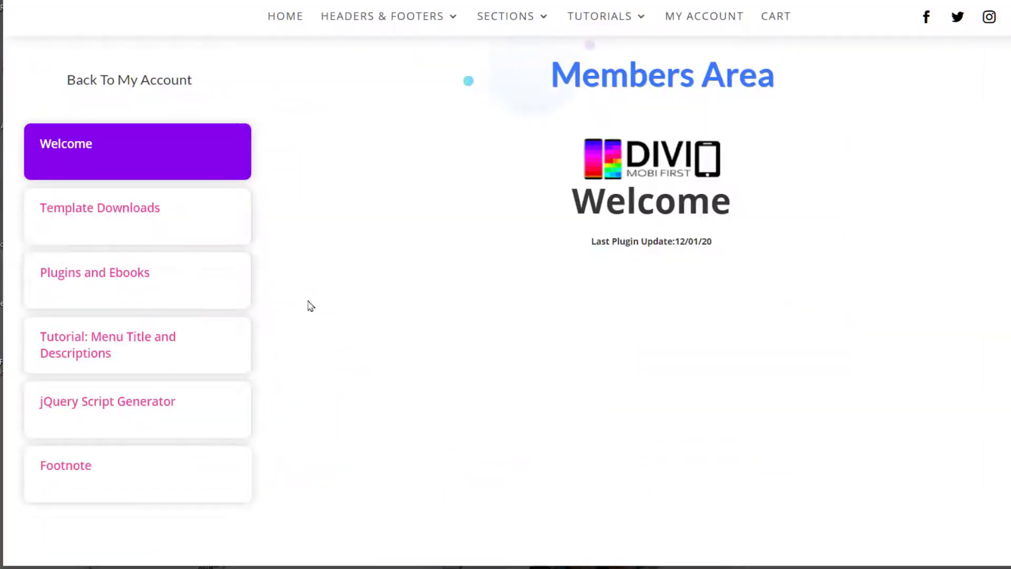
Browse the Divi Mobi First Members Area's template downloads, plugins and ebooks, and the menu title and descriptions tutorial
{"action": "left_click", "coordinate": [130, 219]}
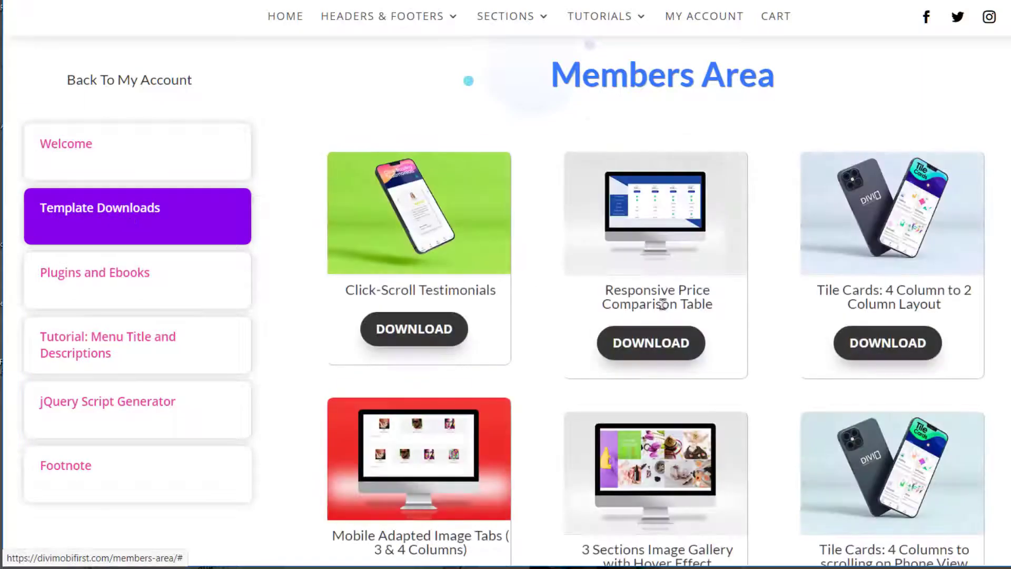
{"action": "scroll", "coordinate": [663, 304], "scroll_direction": "down", "scroll_amount": 4}
{"action": "scroll", "coordinate": [605, 304], "scroll_direction": "up", "scroll_amount": 4}
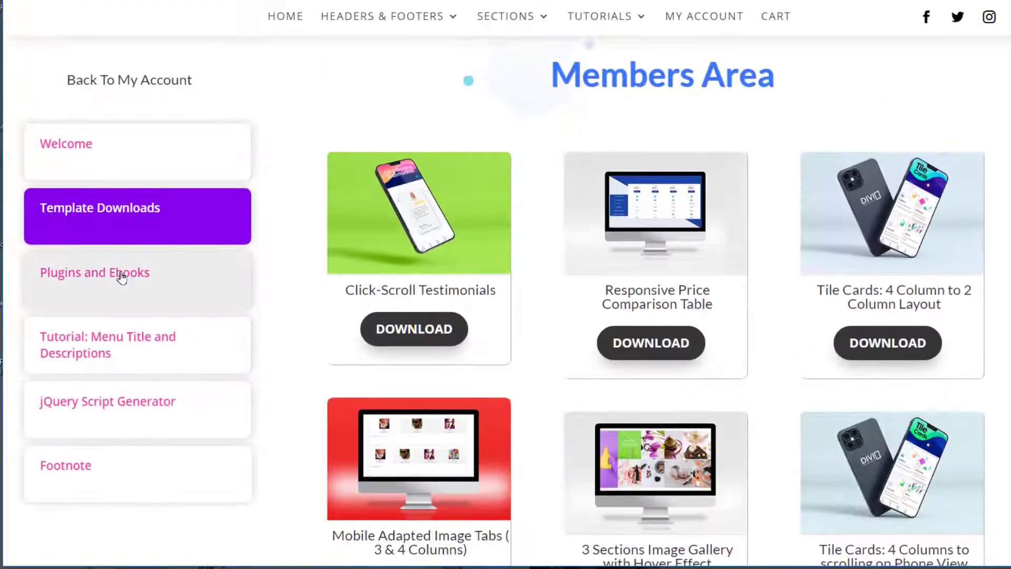
{"action": "left_click", "coordinate": [121, 276]}
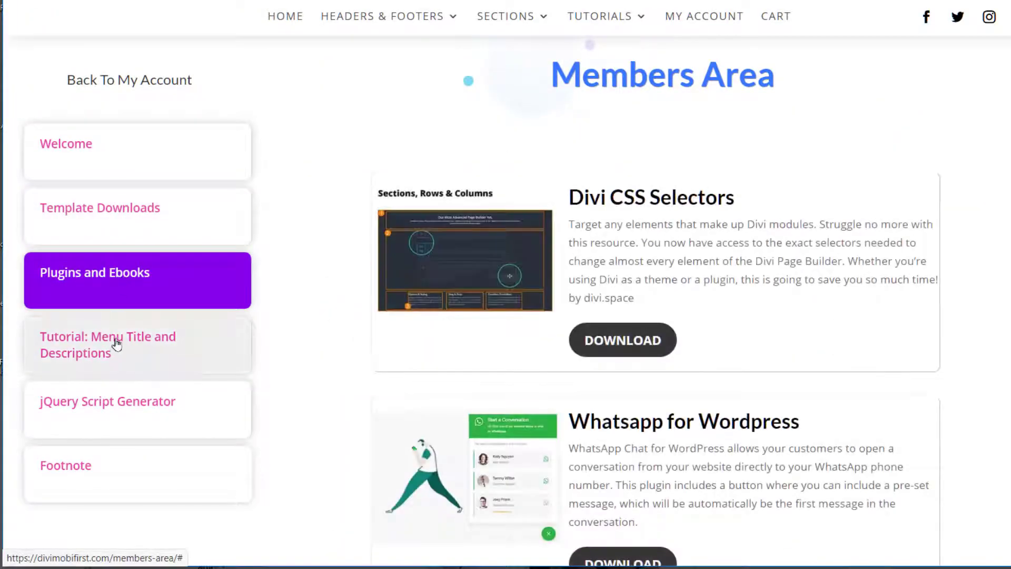
{"action": "left_click", "coordinate": [117, 343]}
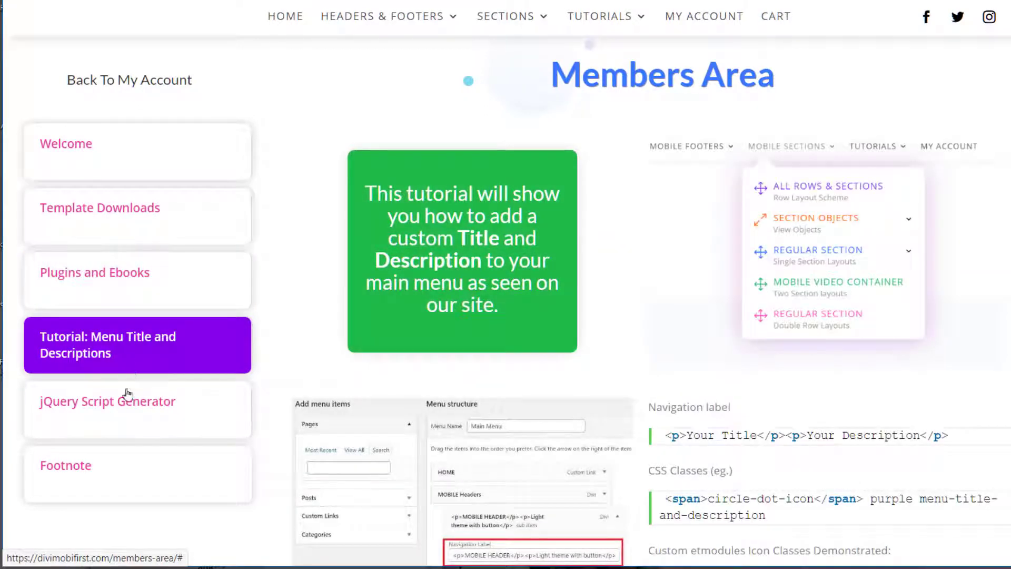
Generate a script in the jQuery Script Generator that hides an element when an element is clicked, for use in a Code Module
{"action": "left_click", "coordinate": [126, 394]}
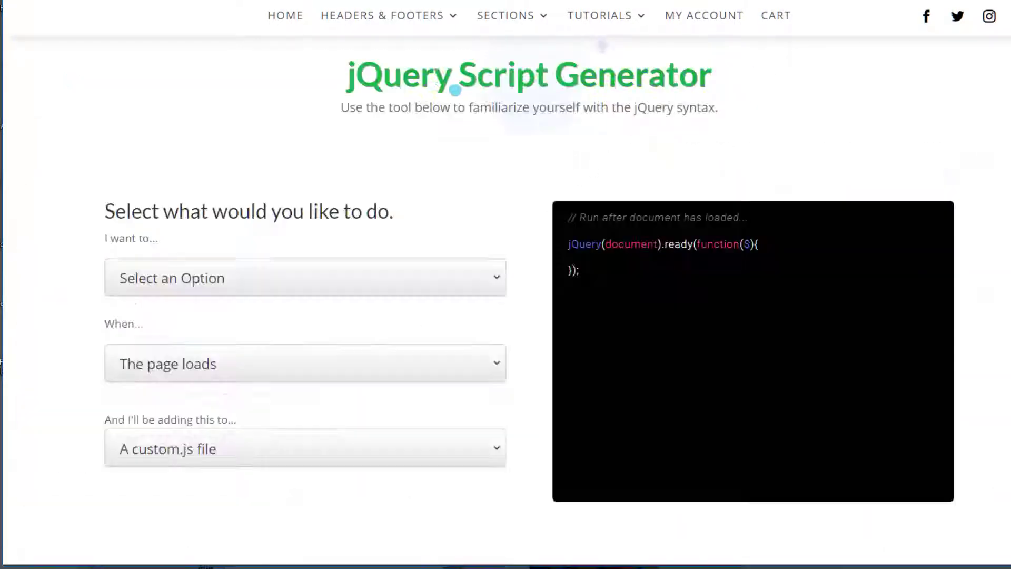
{"action": "left_click", "coordinate": [324, 292]}
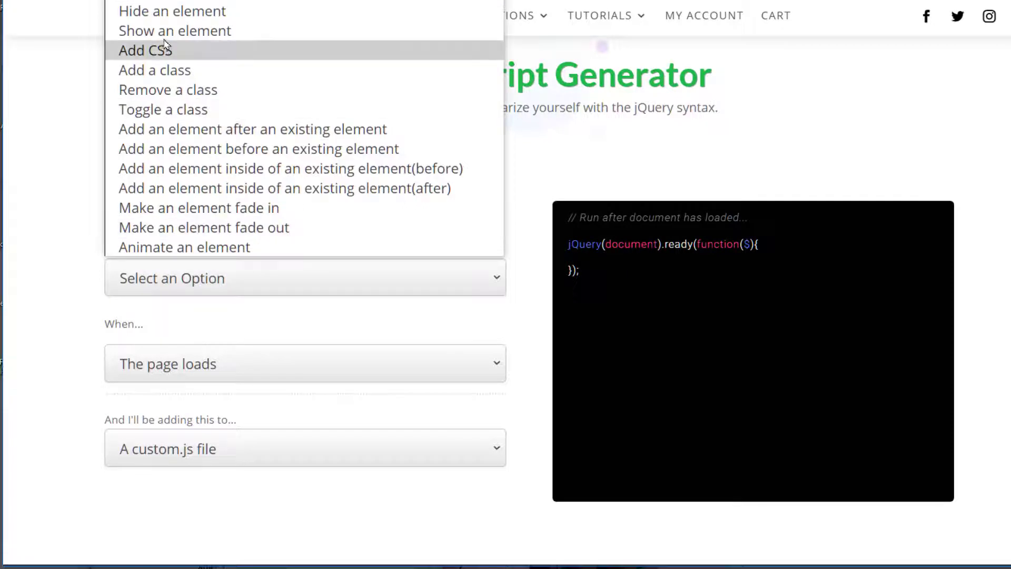
{"action": "left_click", "coordinate": [175, 11]}
{"action": "left_click", "coordinate": [186, 369]}
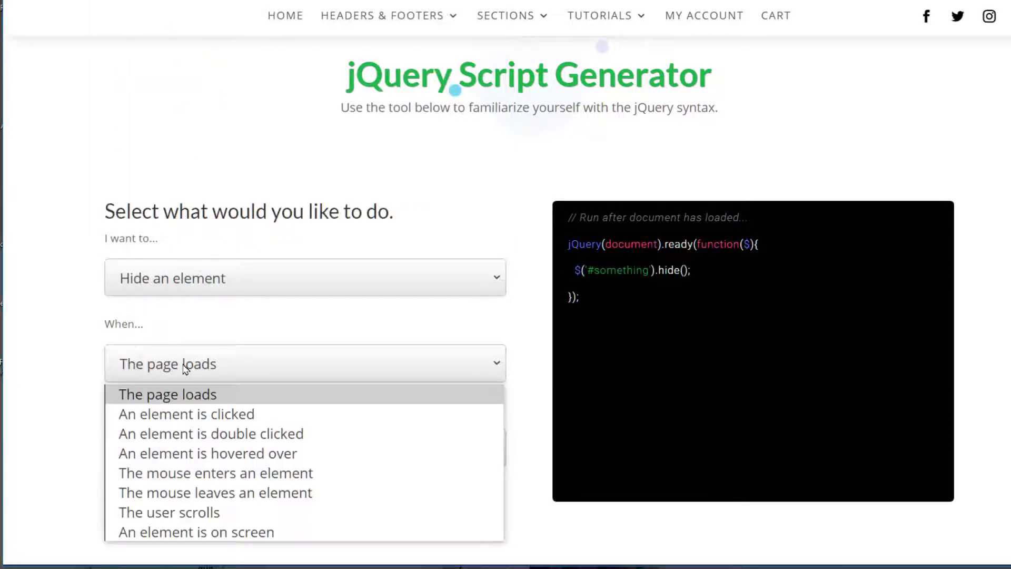
{"action": "left_click", "coordinate": [189, 414]}
{"action": "left_click", "coordinate": [260, 462]}
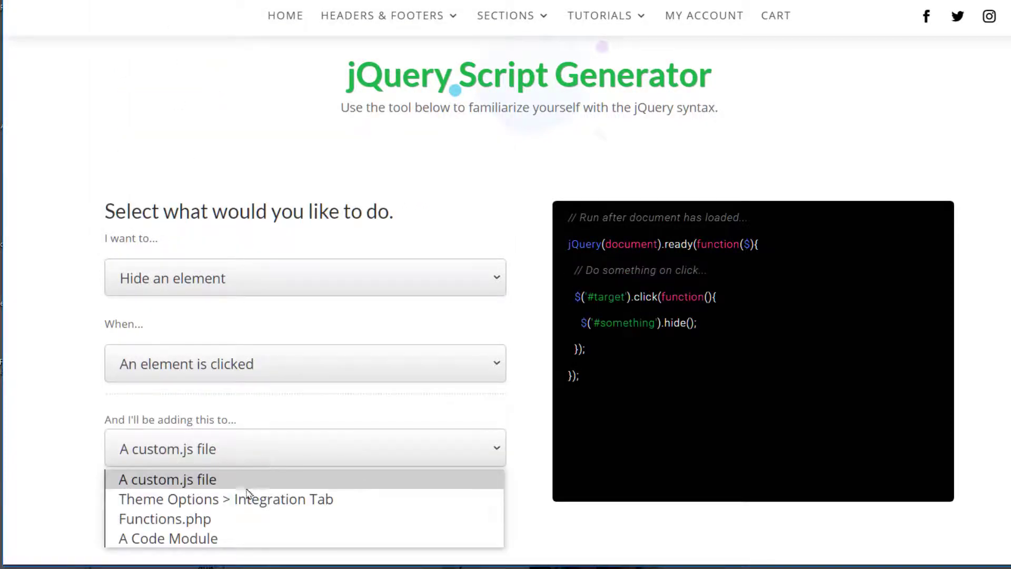
{"action": "left_click", "coordinate": [219, 542]}
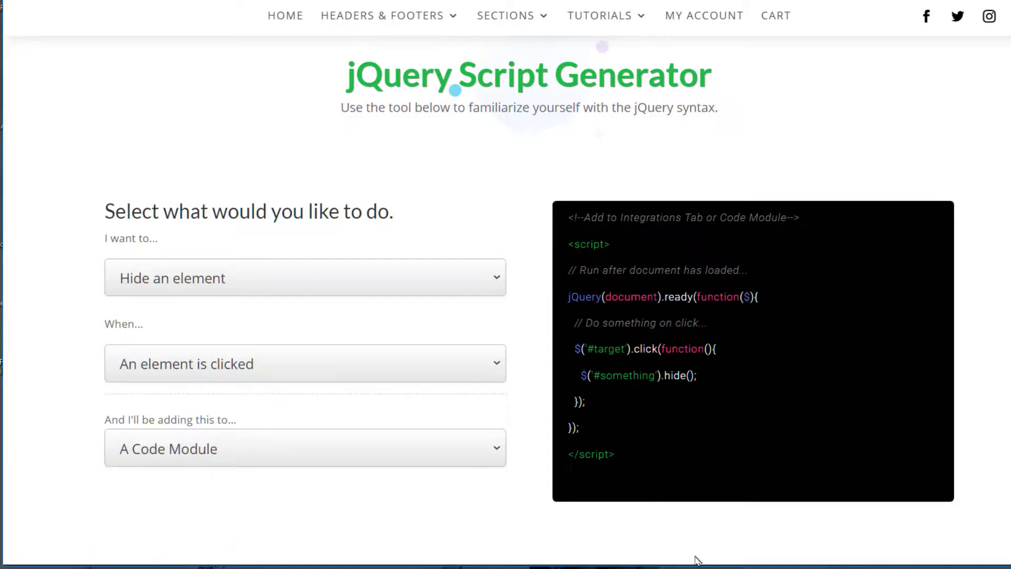